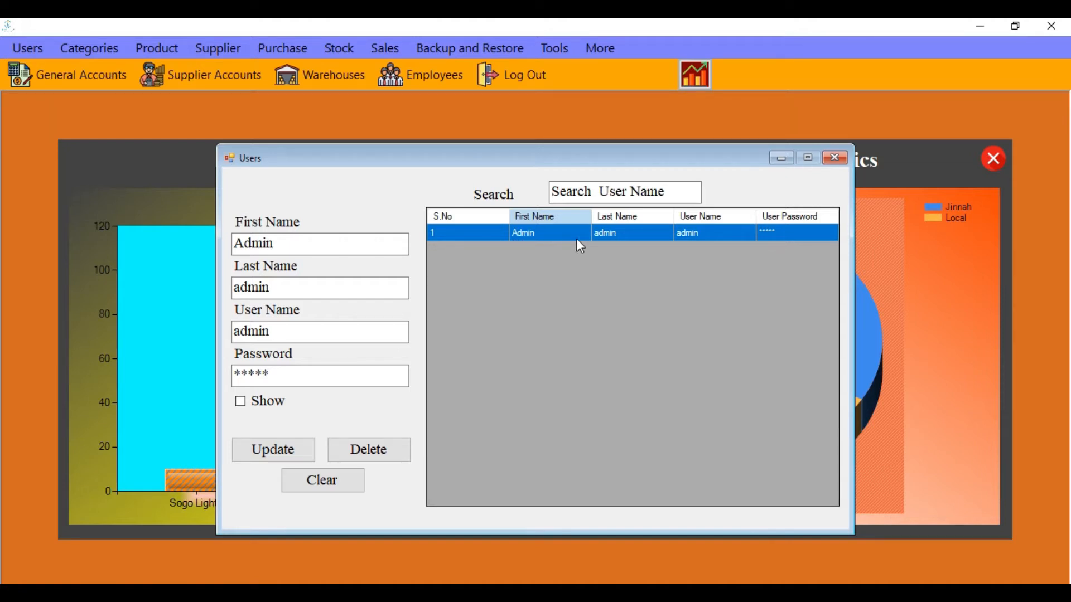
Clear the user form, search users for 'admin', and close the Users window
click(343, 484)
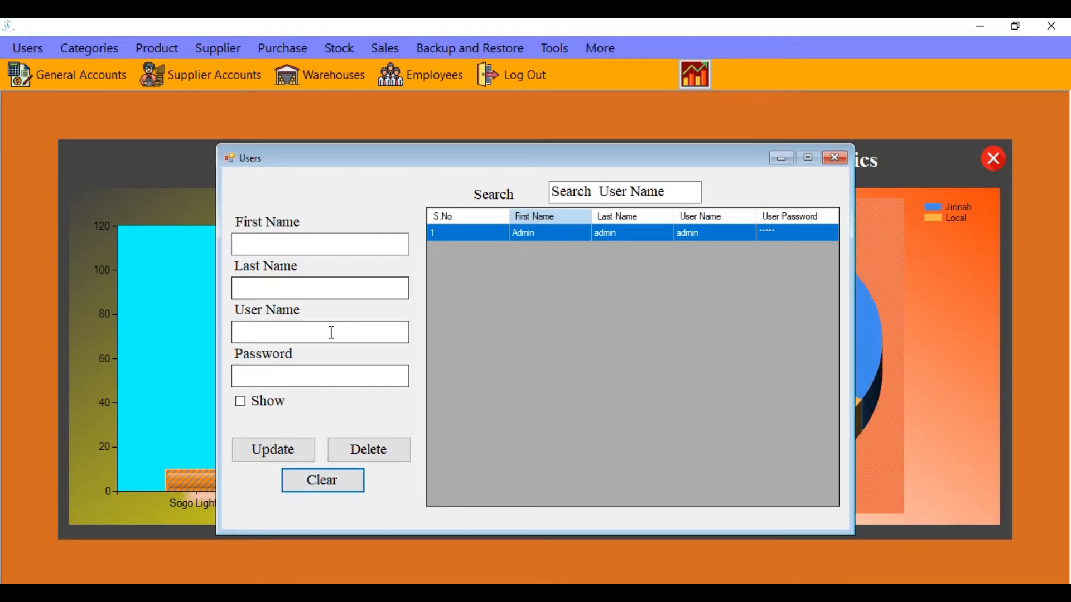
click(677, 189)
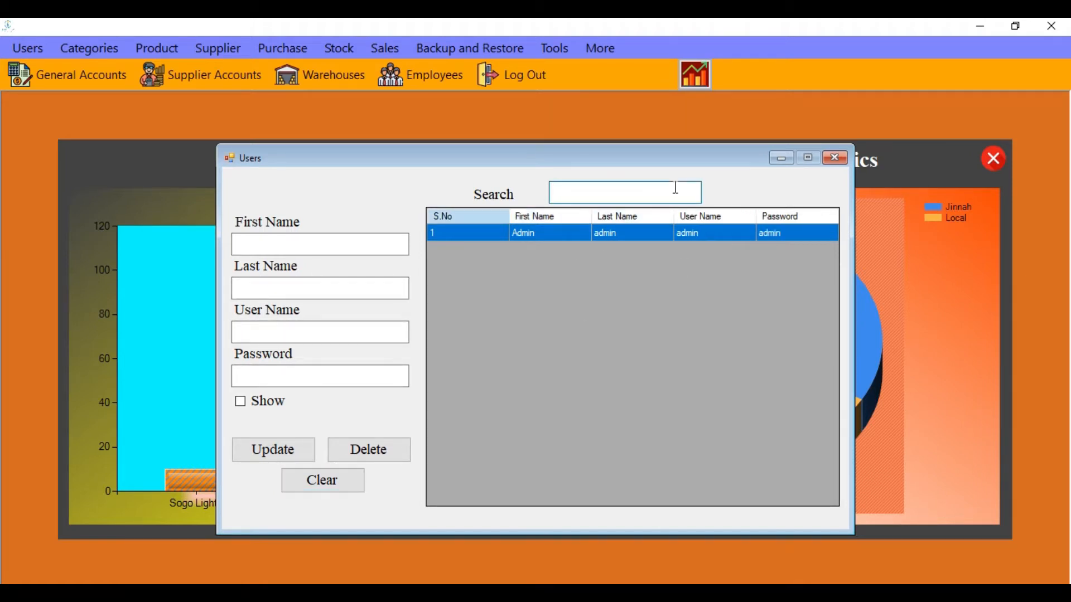
text(admins)
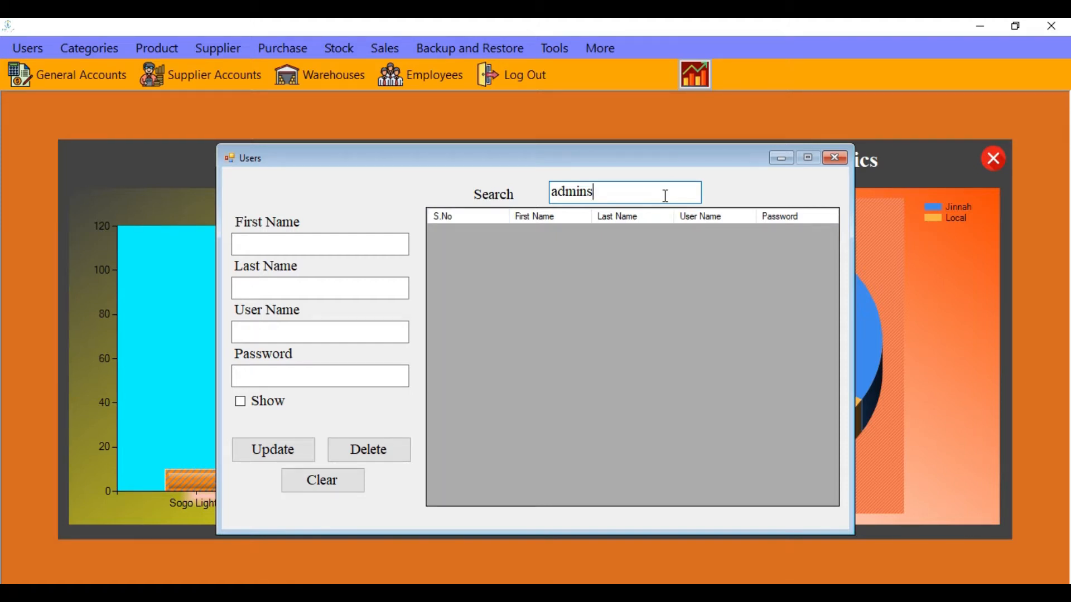
key(BackSpace)
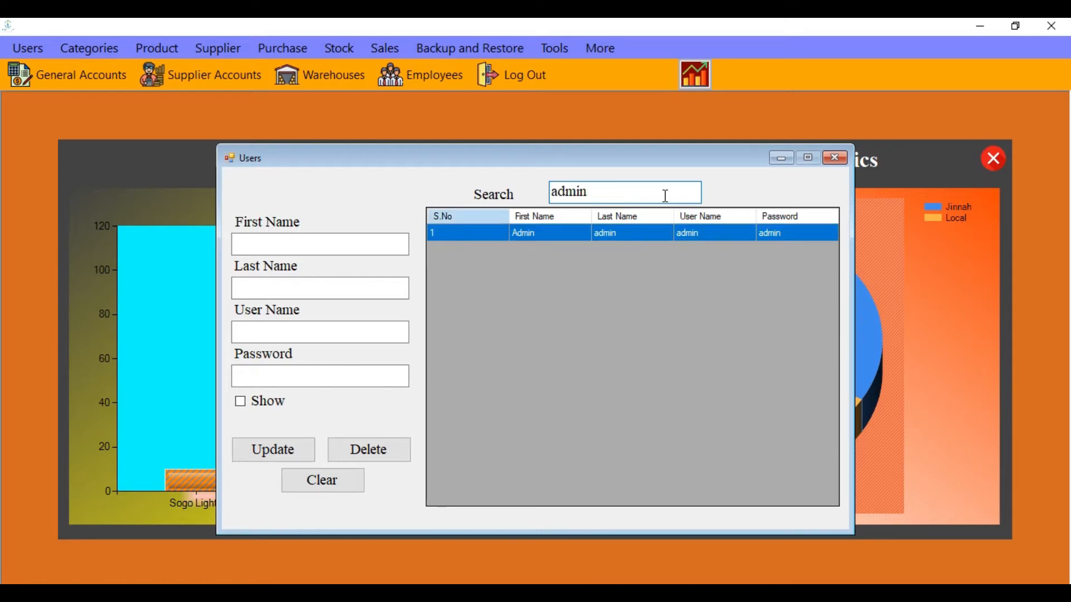
click(836, 160)
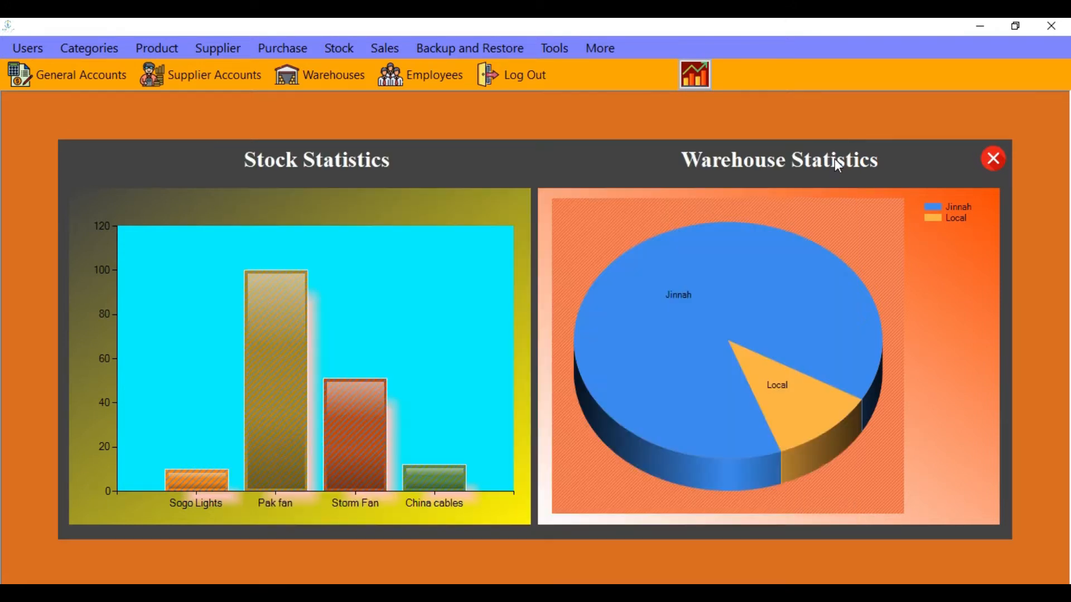
click(91, 47)
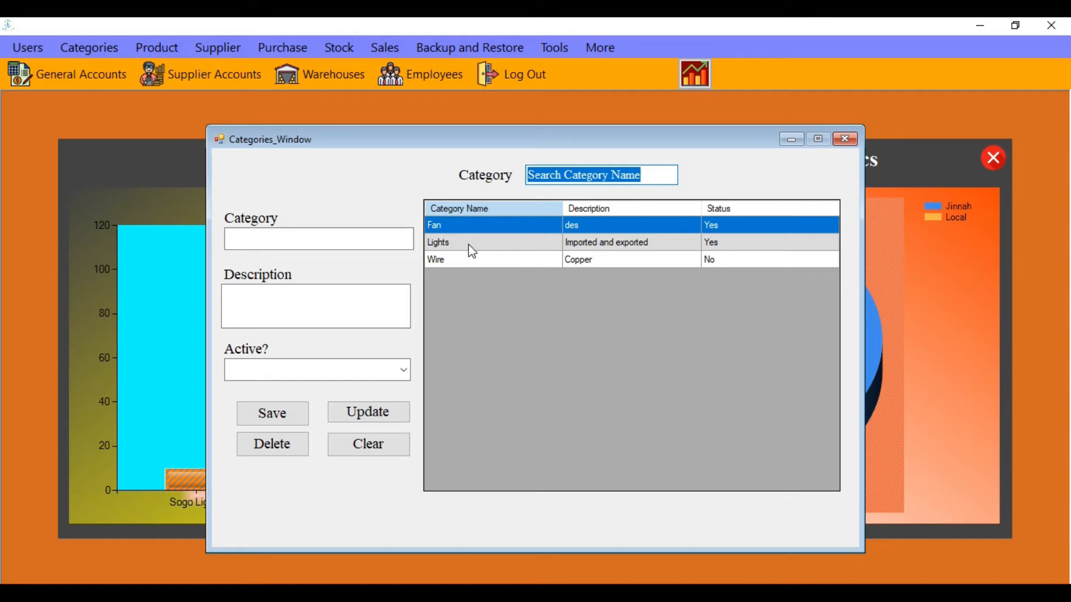
click(347, 244)
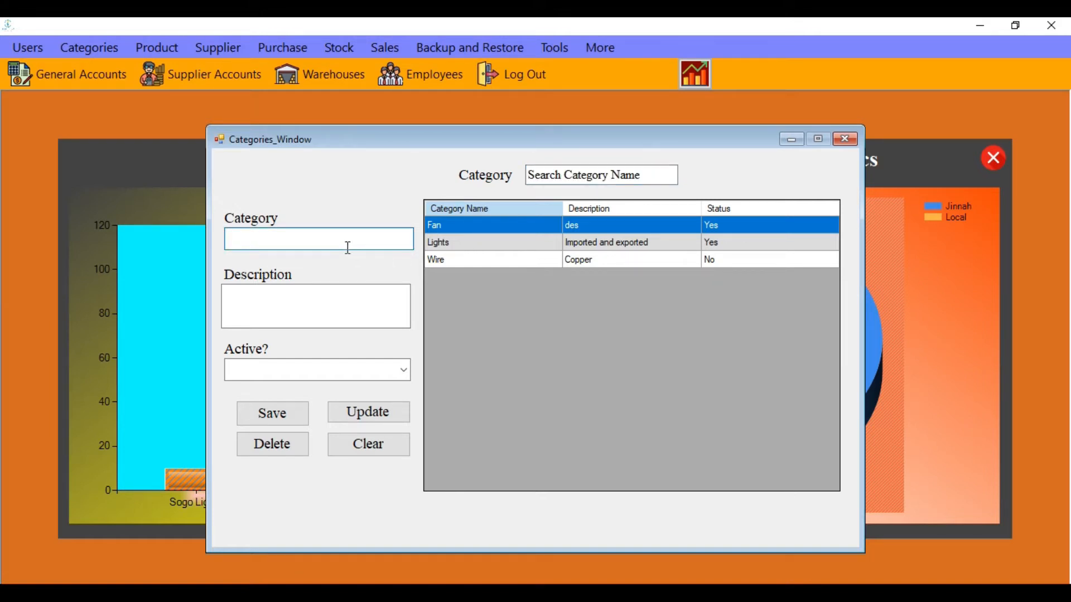
text(Board)
key(Tab)
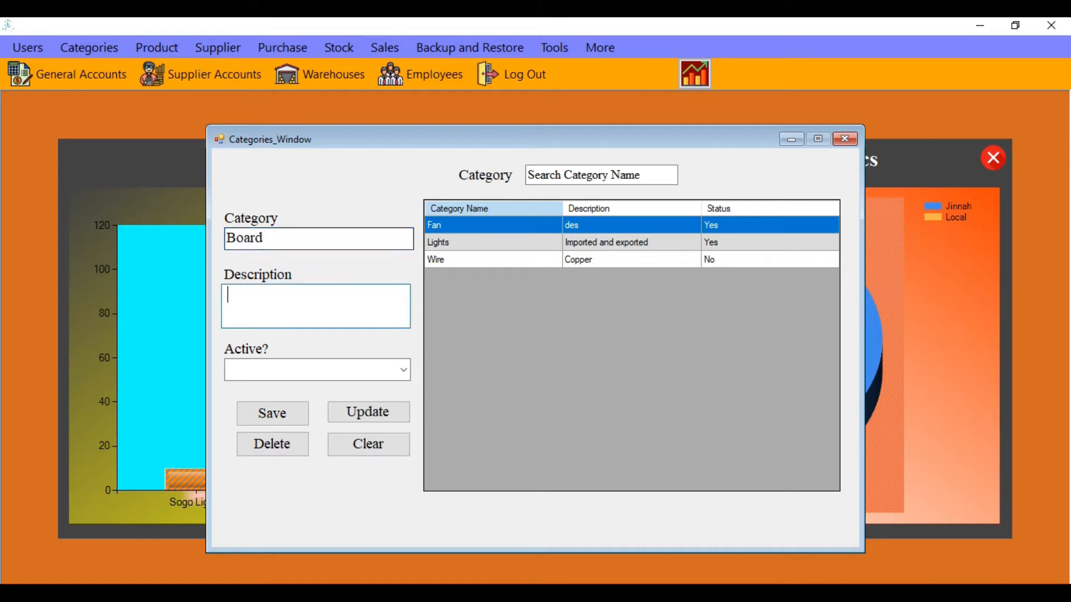
text(description)
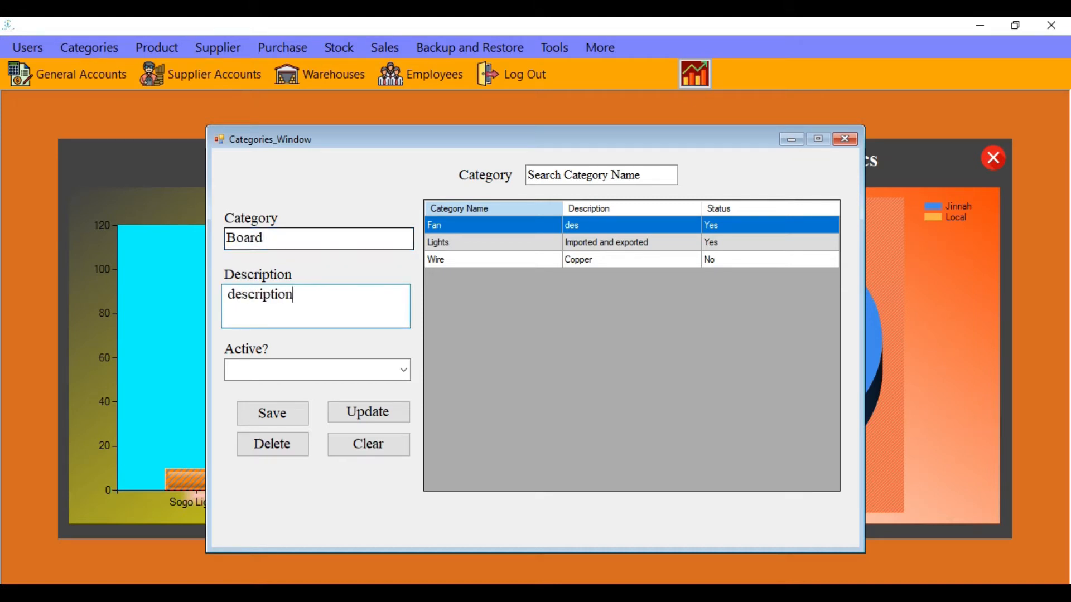
click(388, 372)
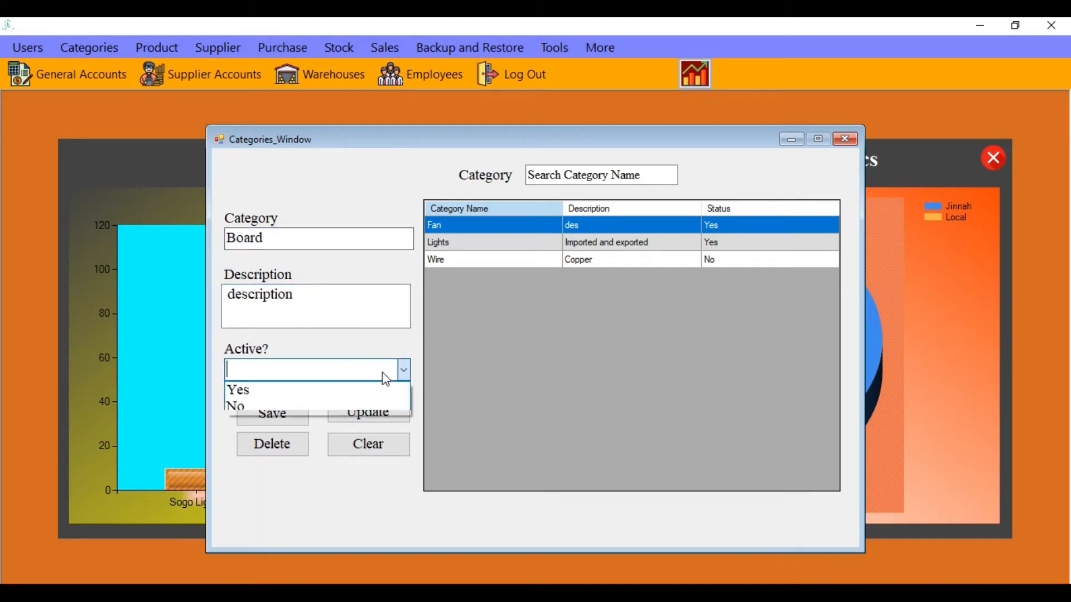
click(352, 390)
click(270, 416)
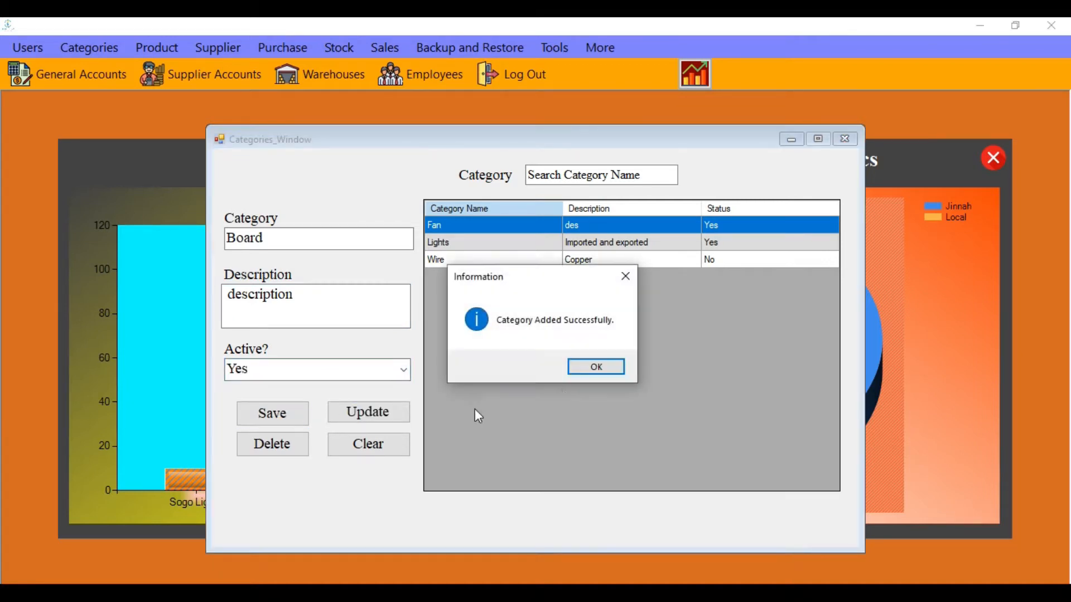
click(591, 365)
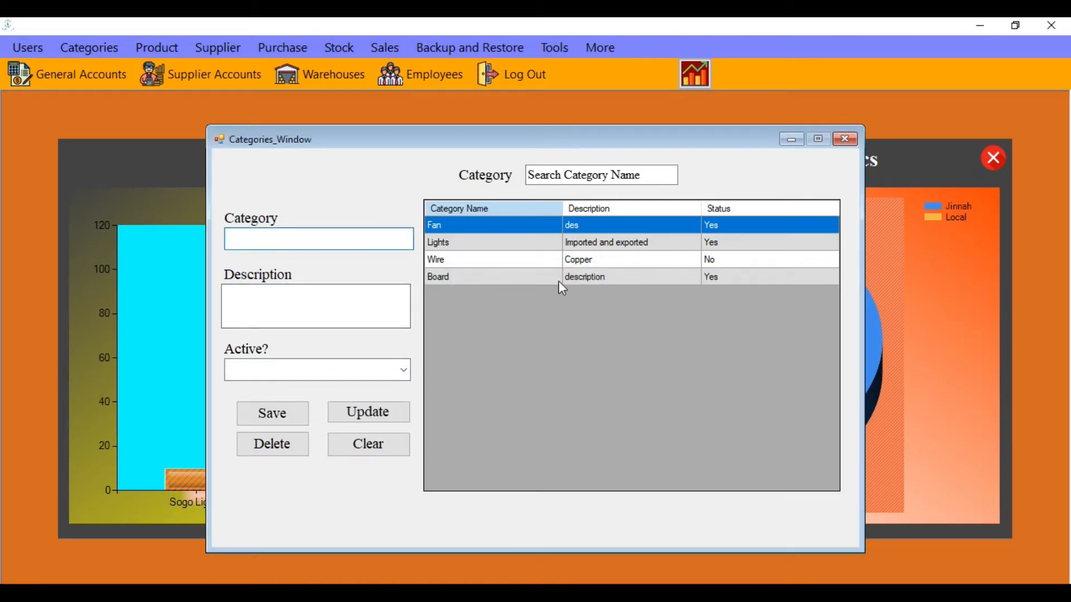
click(463, 277)
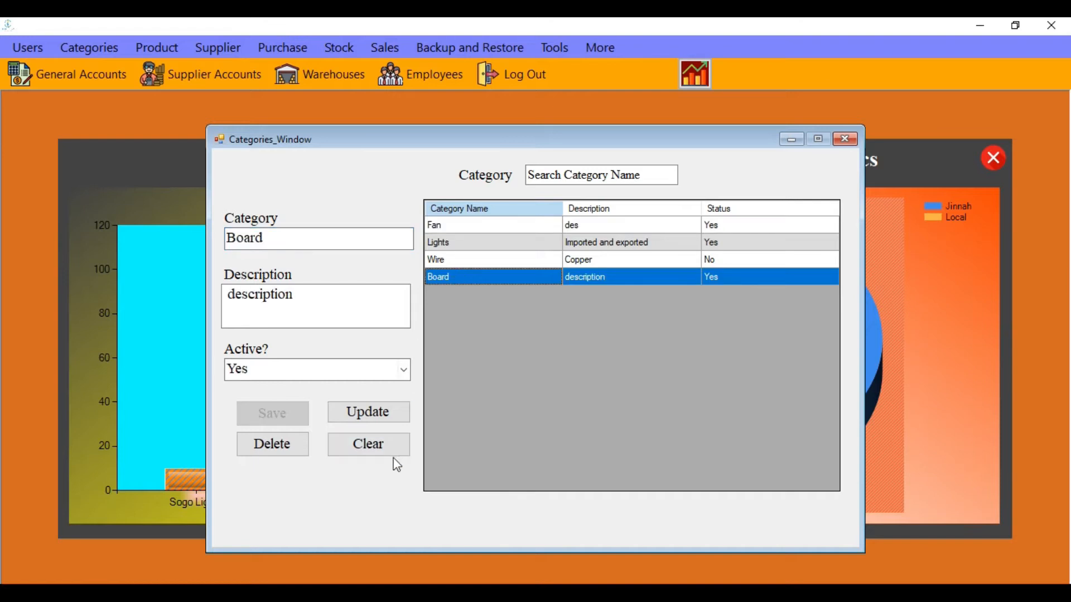
click(298, 446)
click(519, 369)
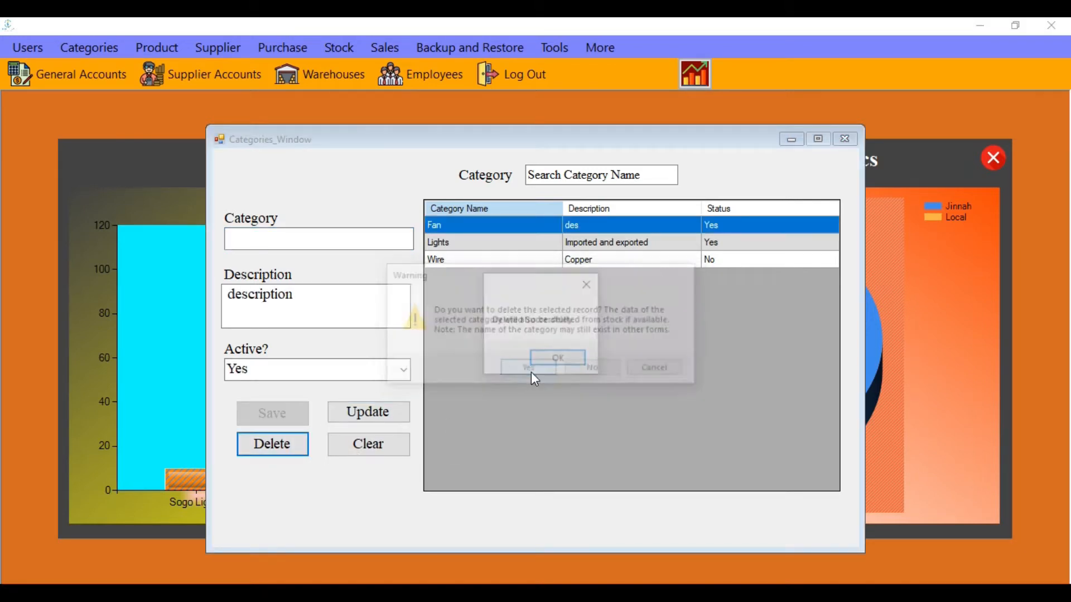
click(573, 359)
click(363, 446)
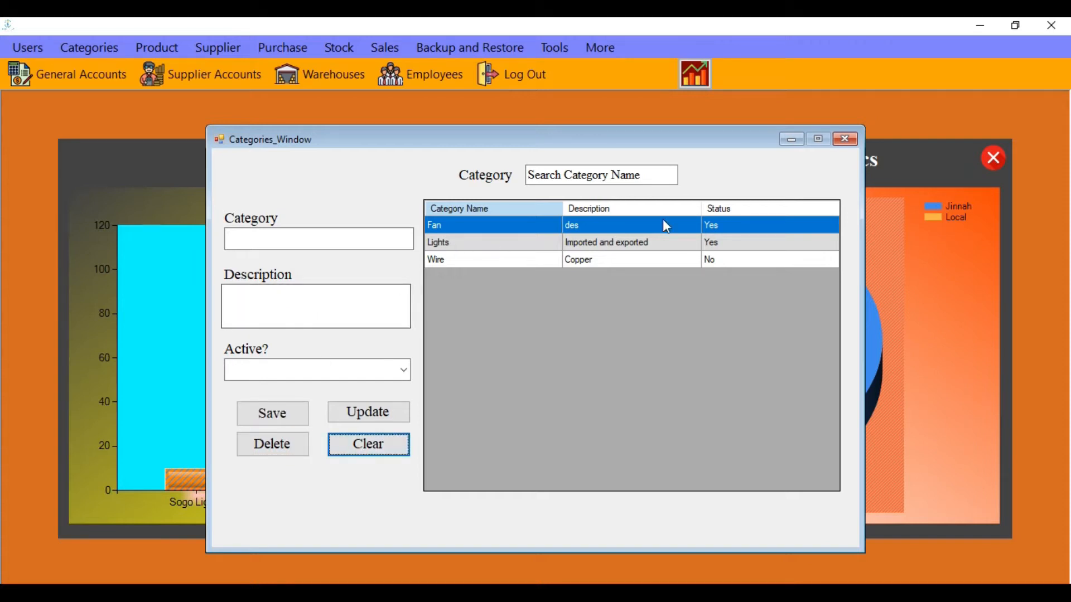
click(663, 176)
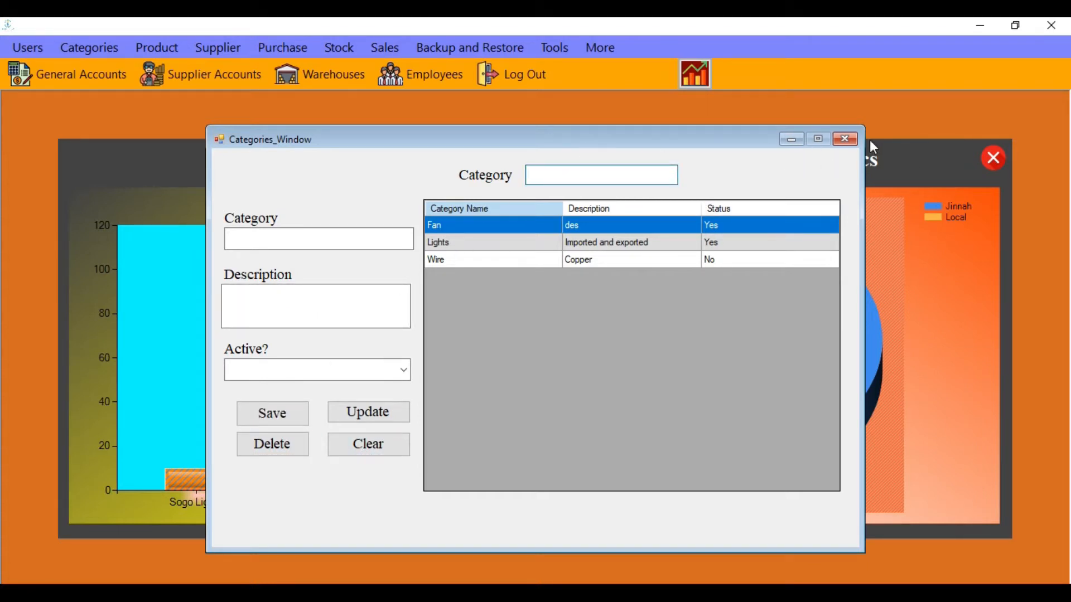
click(846, 139)
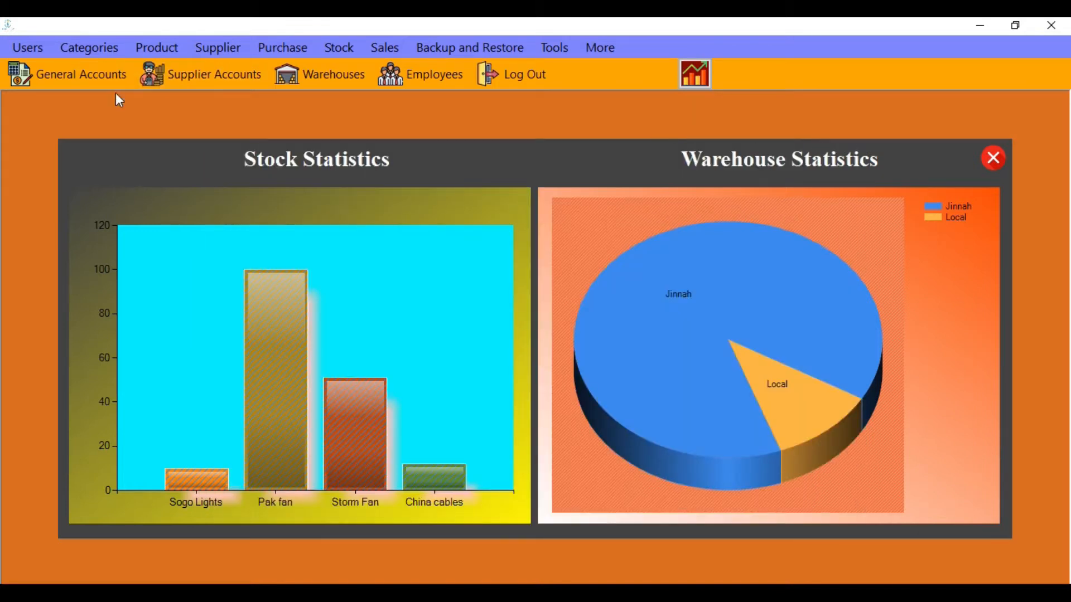
Enter a new product named LED with barcode 1111, type Electronic, a description and price 5000
click(162, 48)
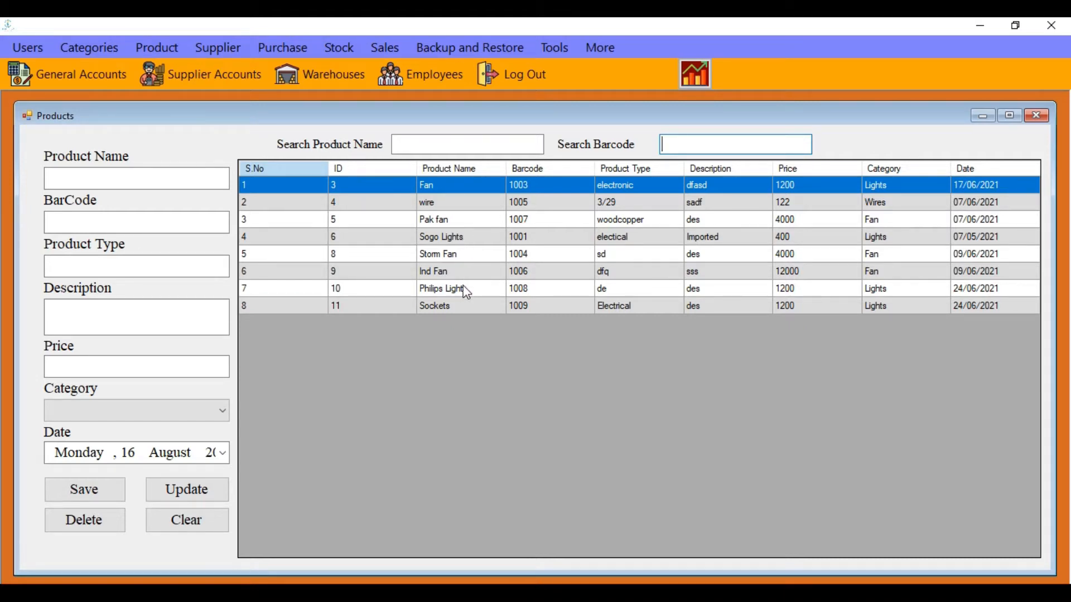
click(148, 182)
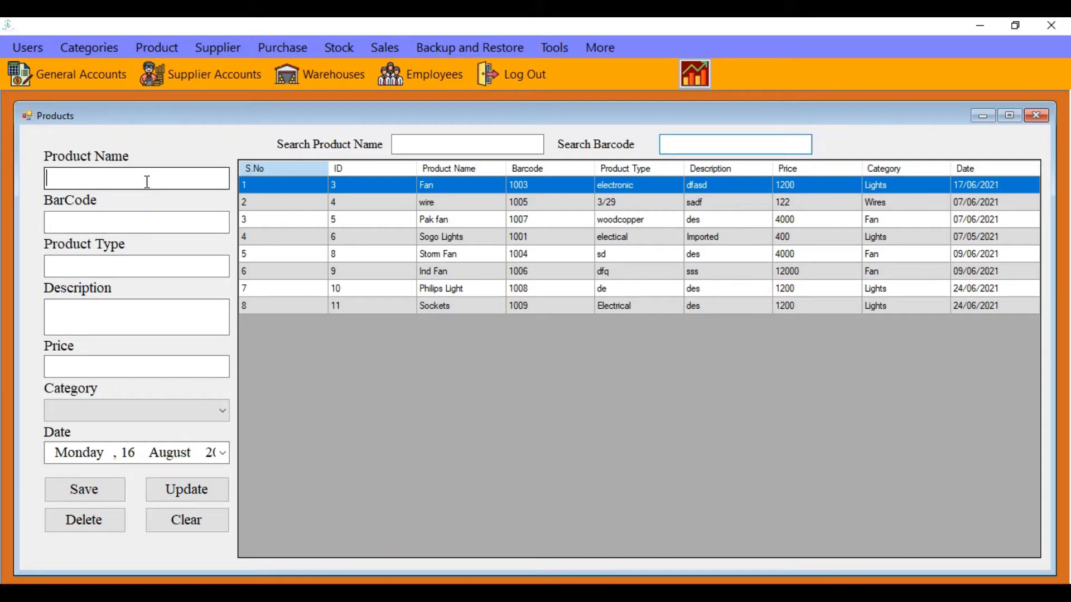
text(LED)
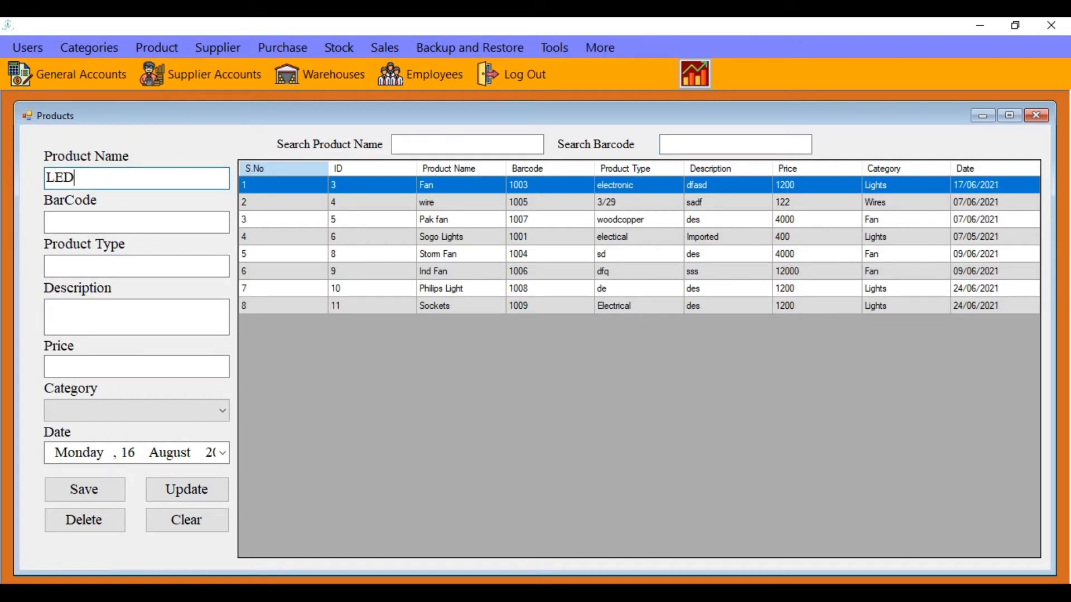
click(56, 222)
text(1111)
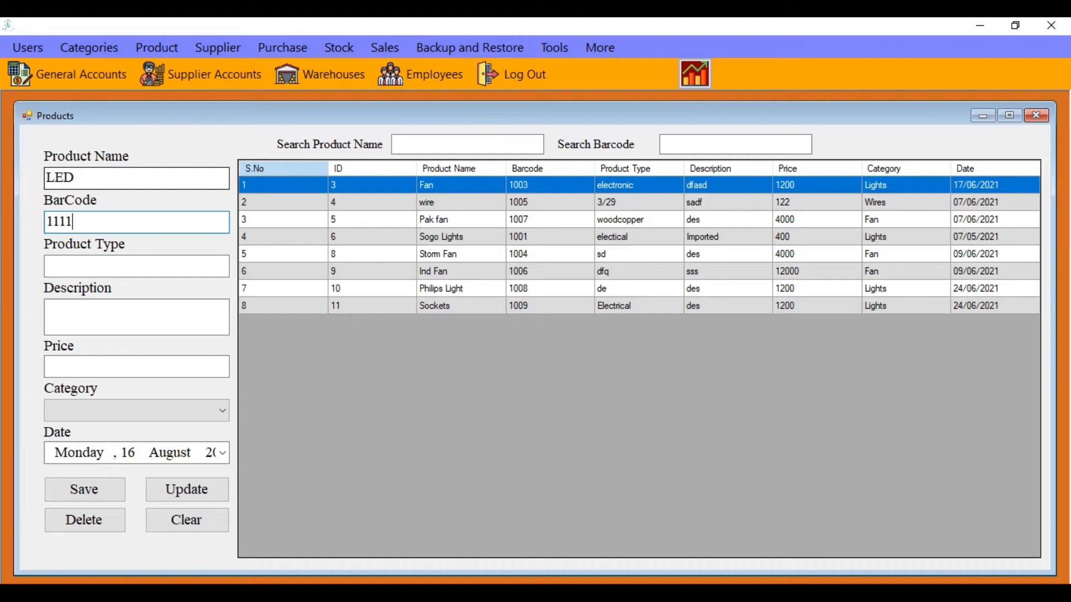
click(56, 266)
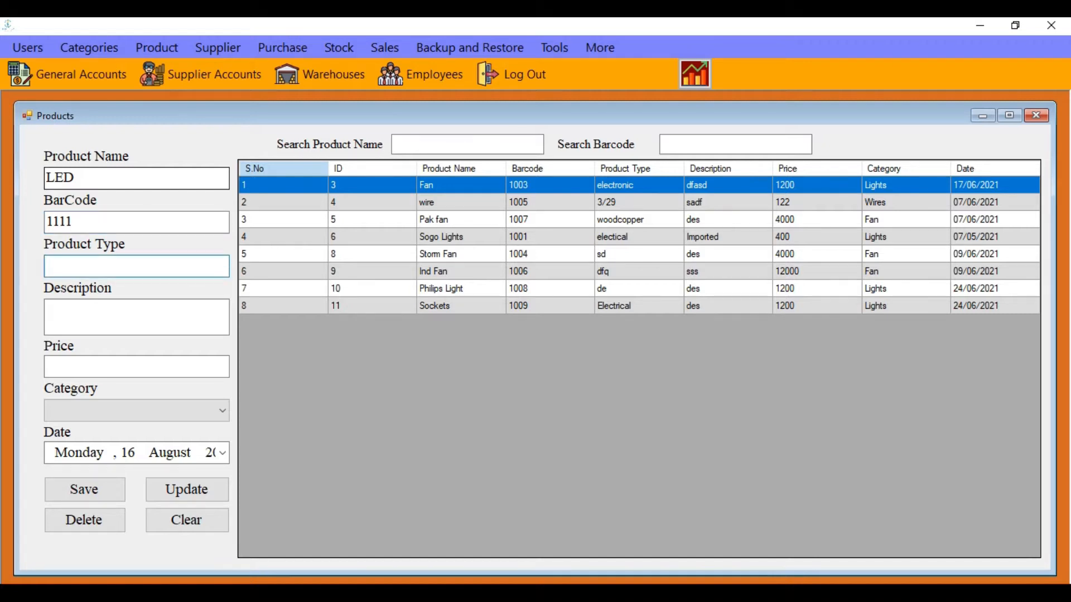
text(Electronic)
click(56, 310)
text(D)
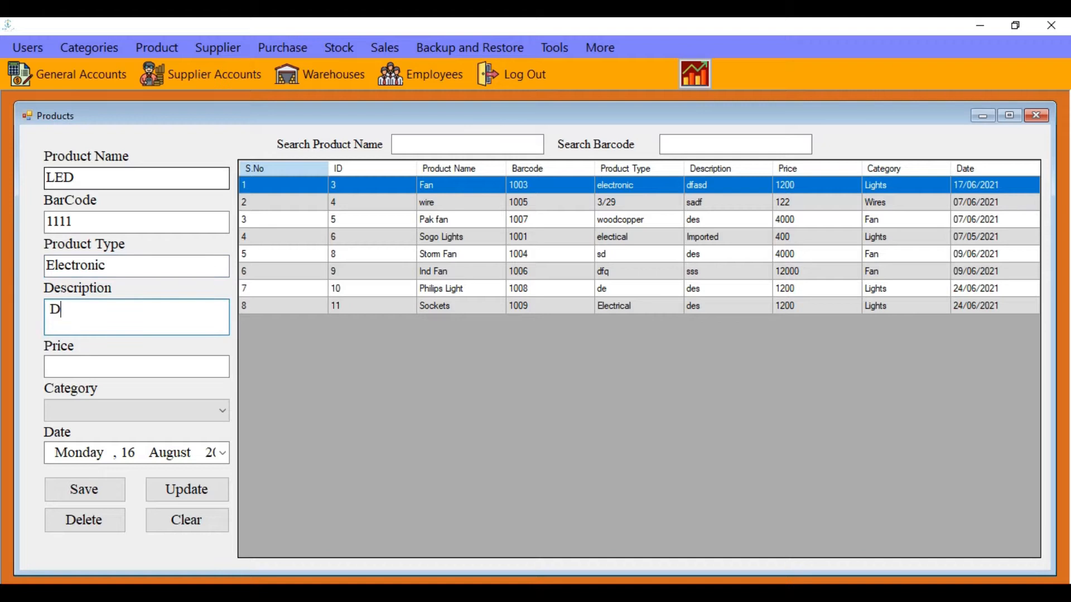
text(escription)
key(Tab)
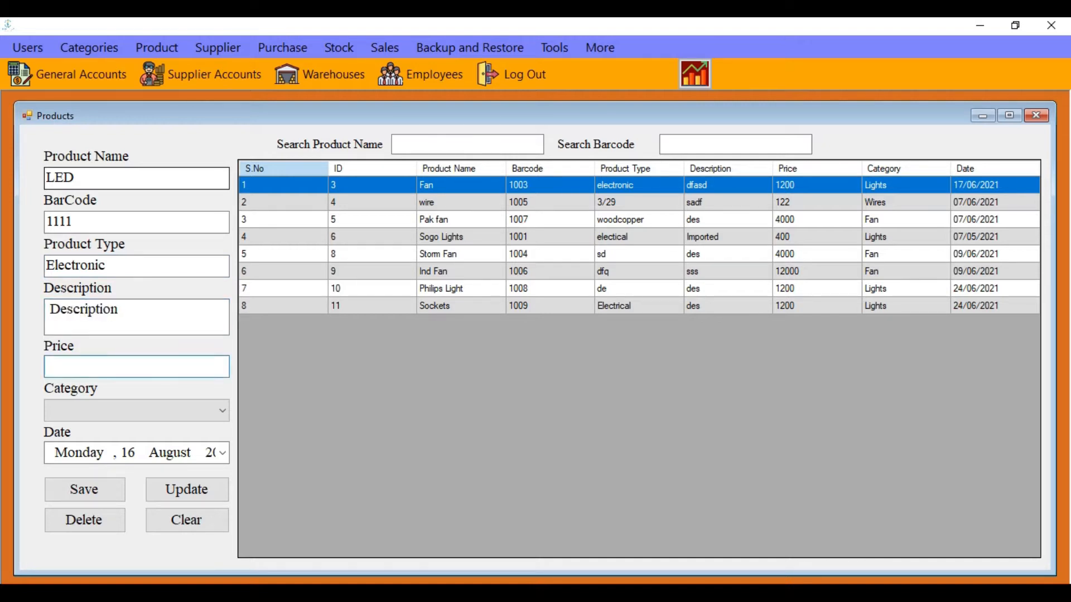
text(50000)
key(BackSpace)
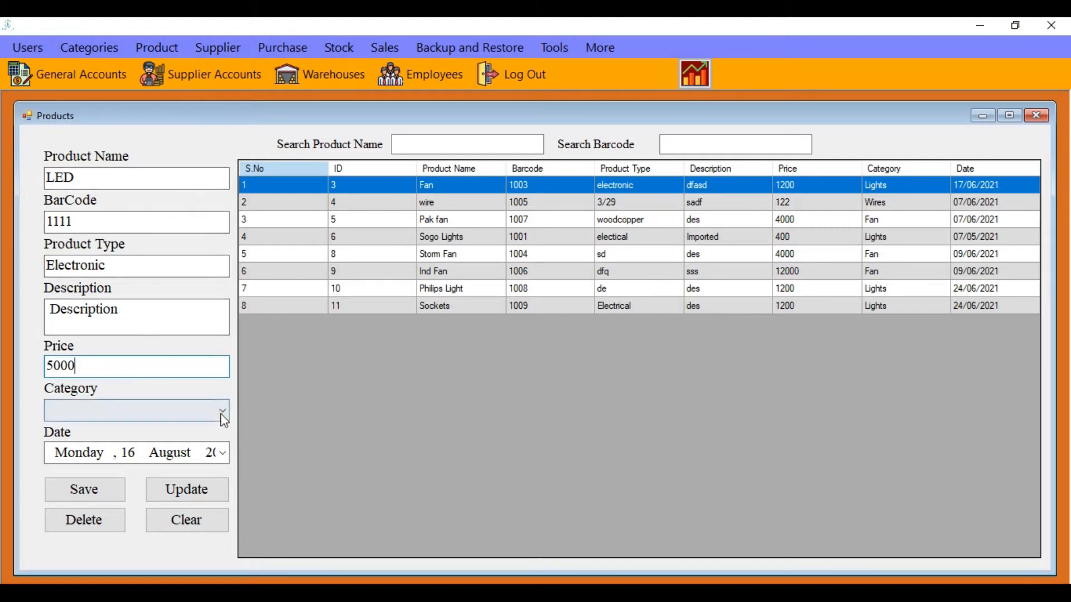
Assign the Lights category and save the LED product
click(221, 415)
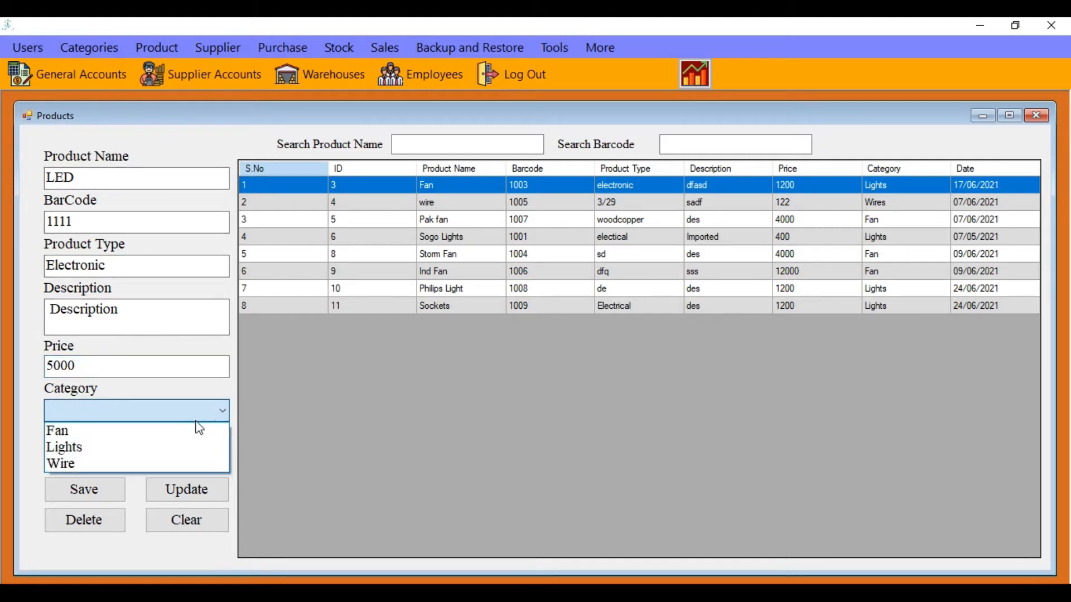
click(179, 449)
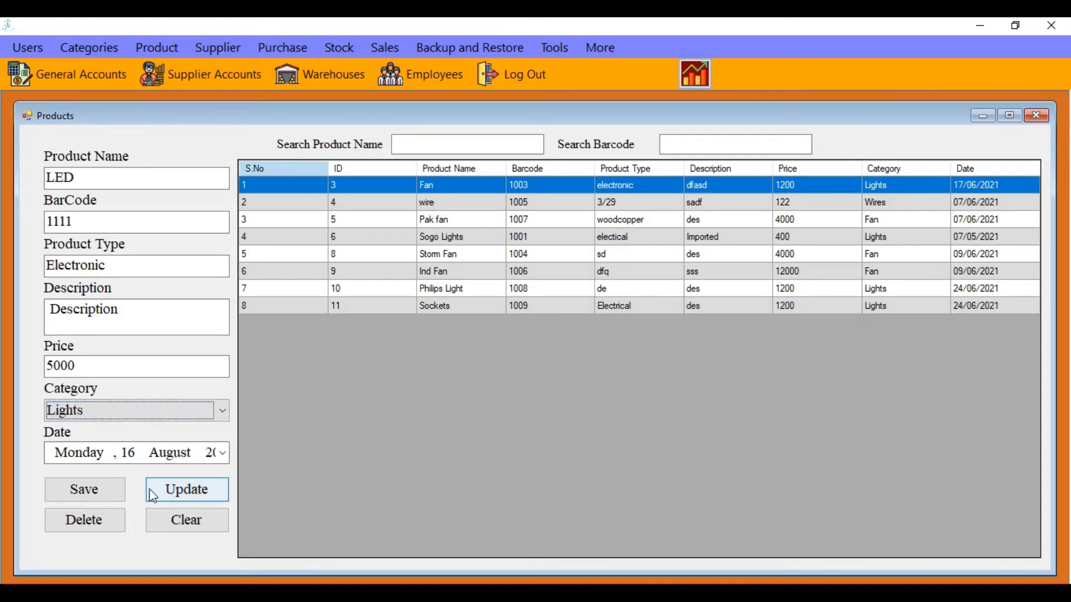
click(89, 496)
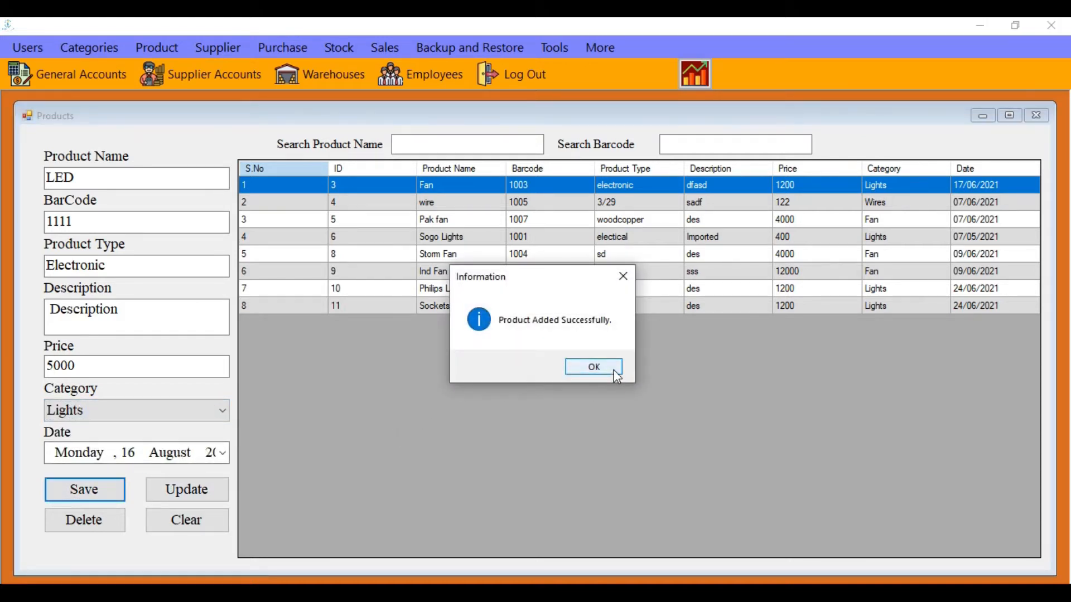
click(614, 371)
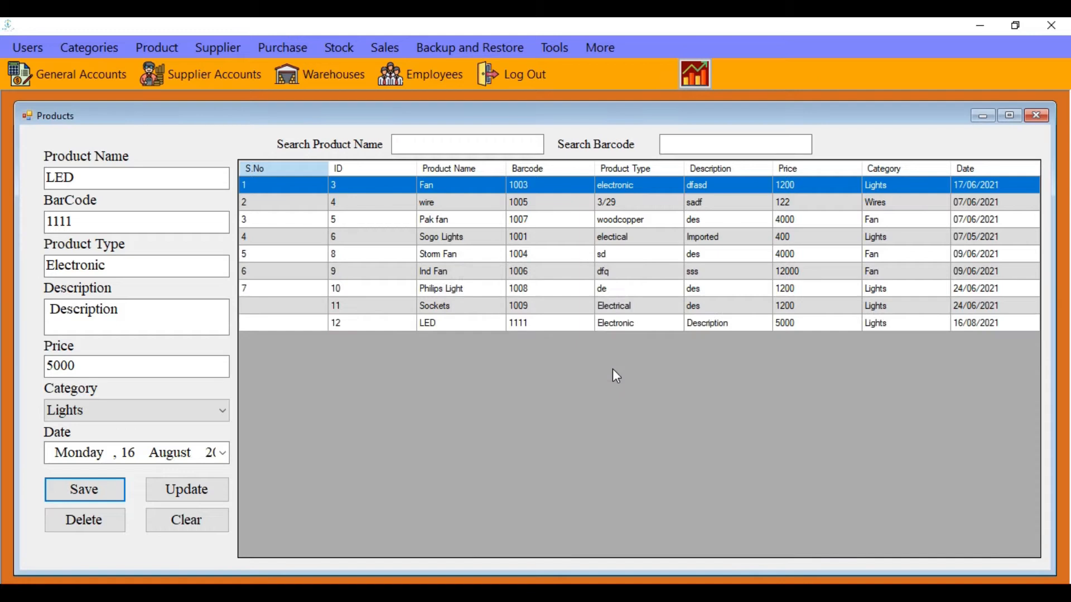
Update the LED product's price from 5000 to 4000
click(353, 323)
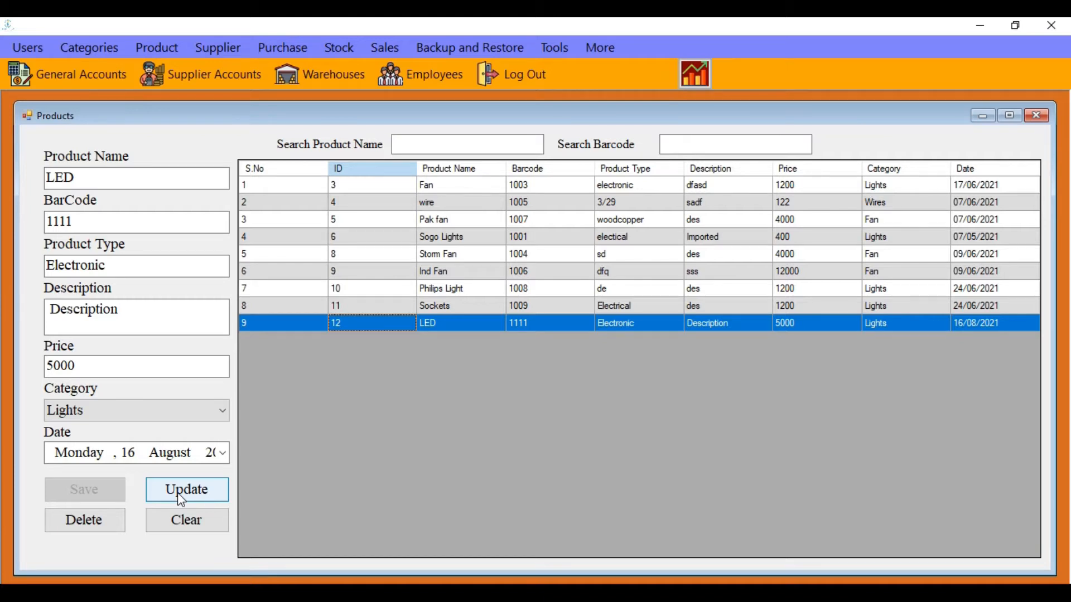
click(83, 365)
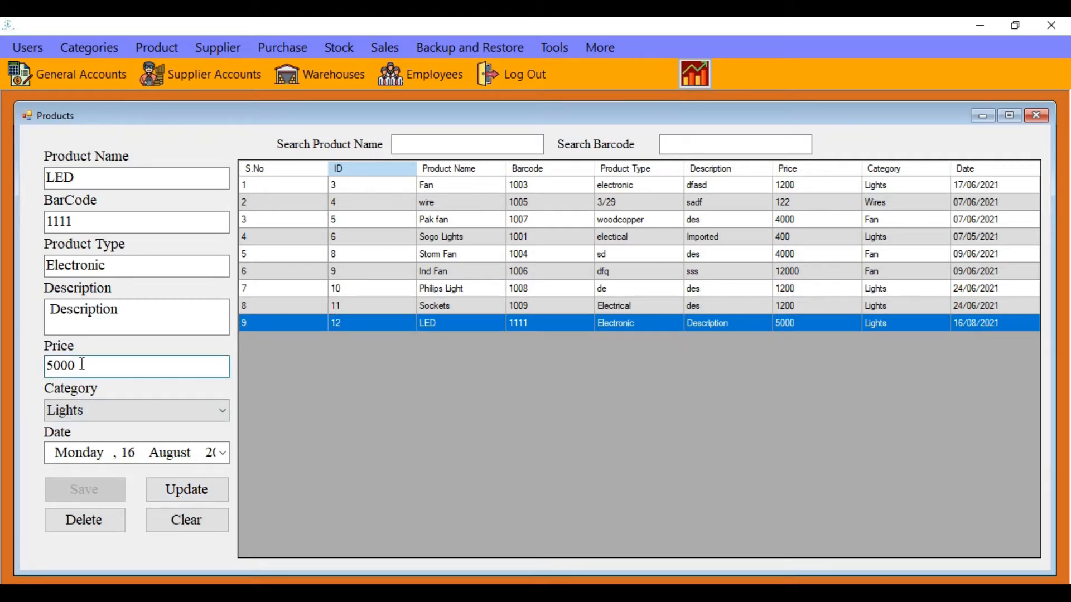
key(Left)
key(Left)
key(Left)
key(Right)
key(BackSpace)
text(4)
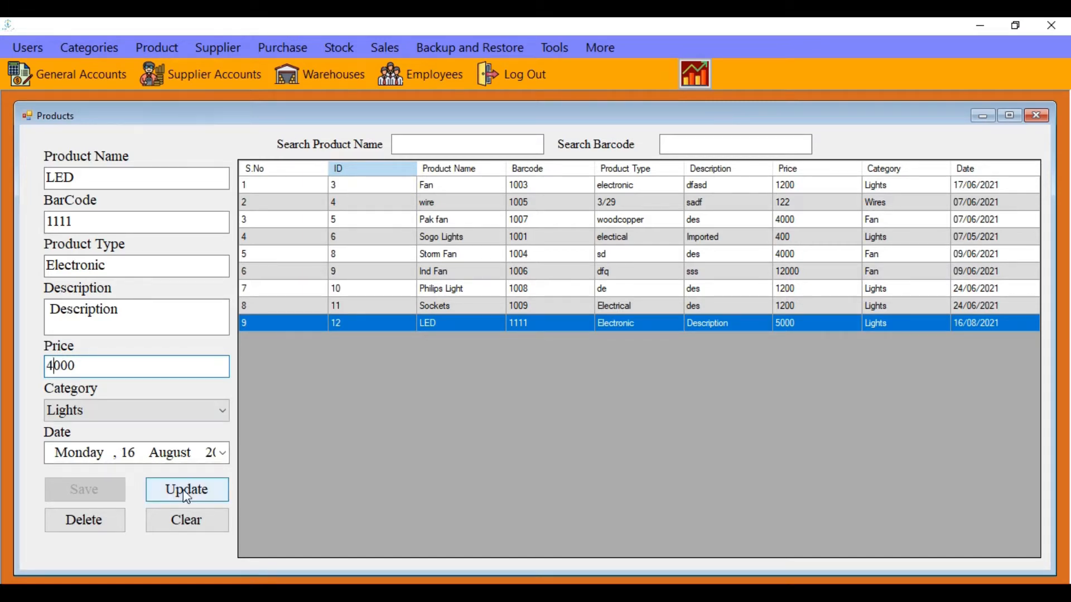
click(190, 490)
click(540, 366)
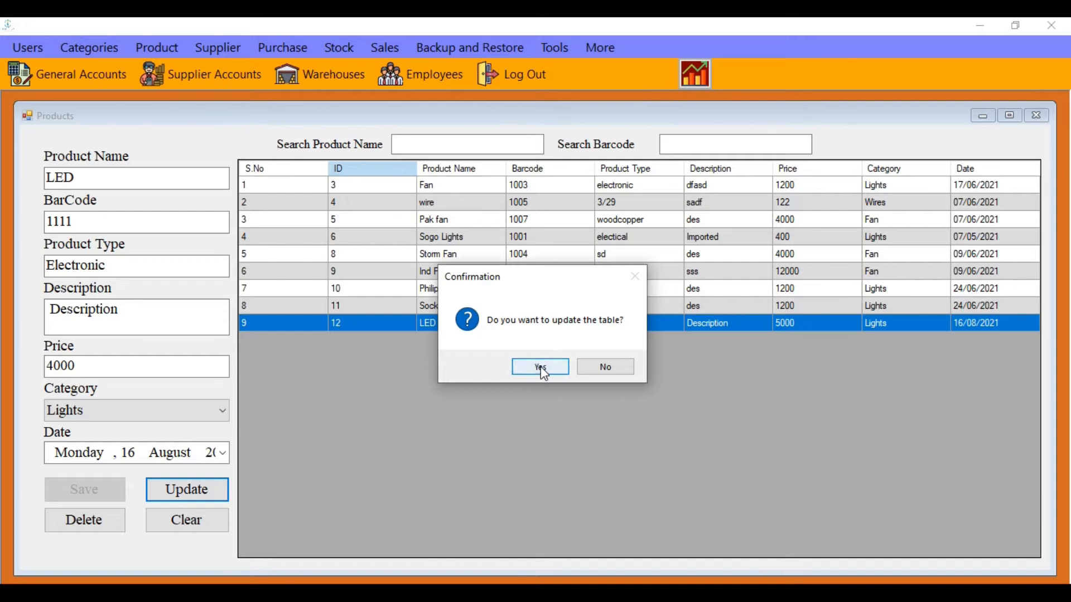
click(600, 366)
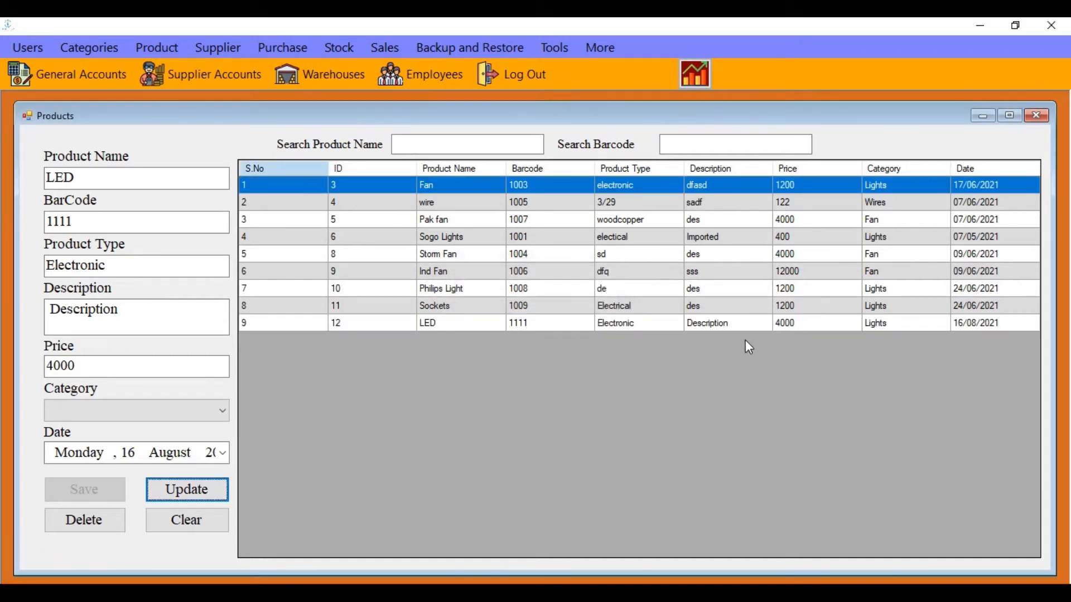
click(791, 327)
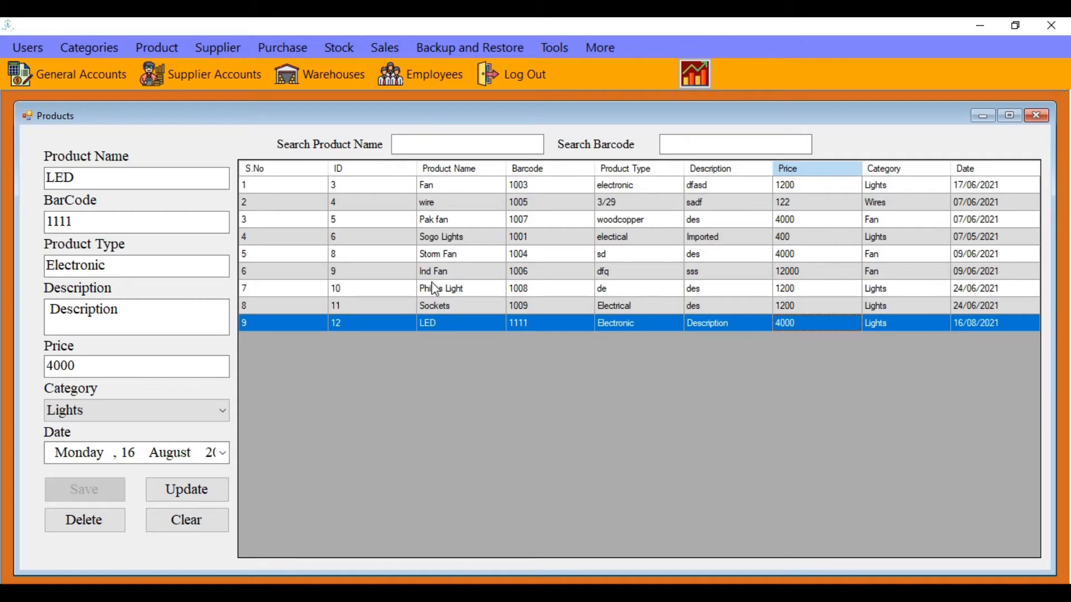
Delete the Ind Fan product and clear the product form
click(433, 272)
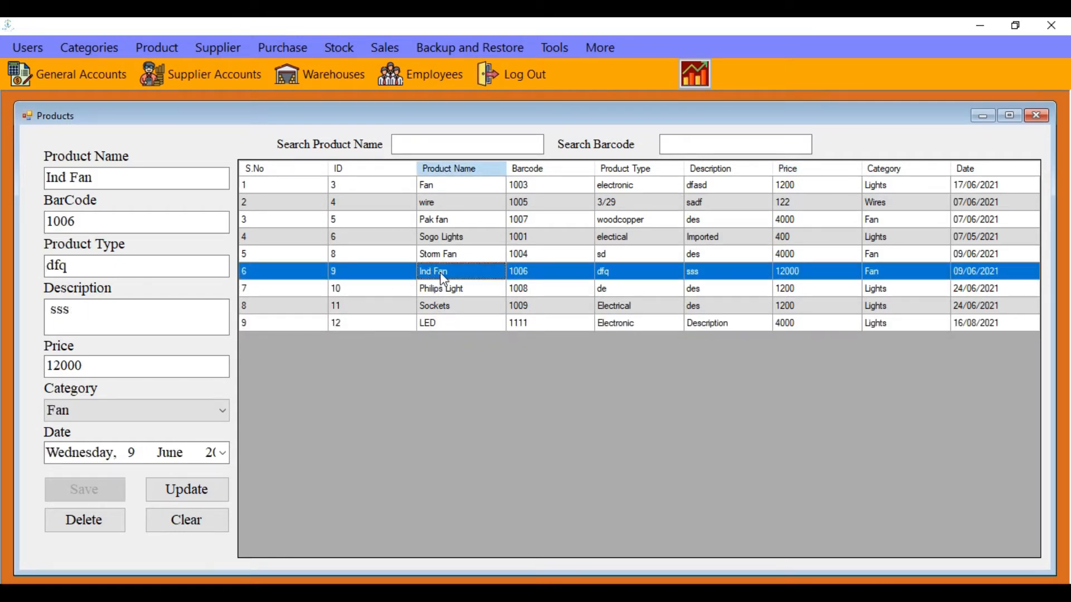
click(106, 523)
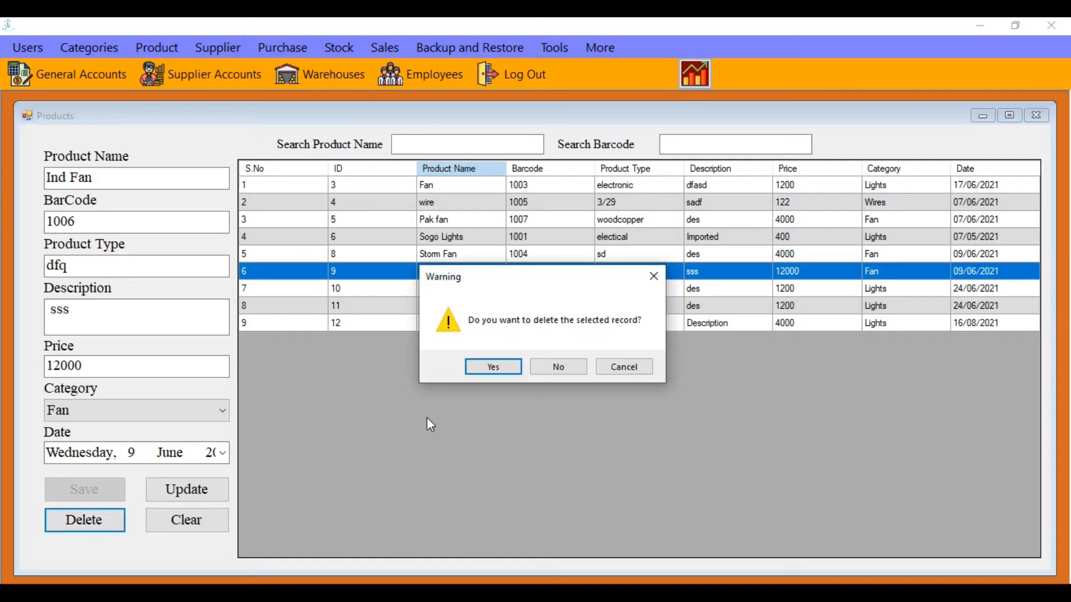
click(483, 368)
click(583, 366)
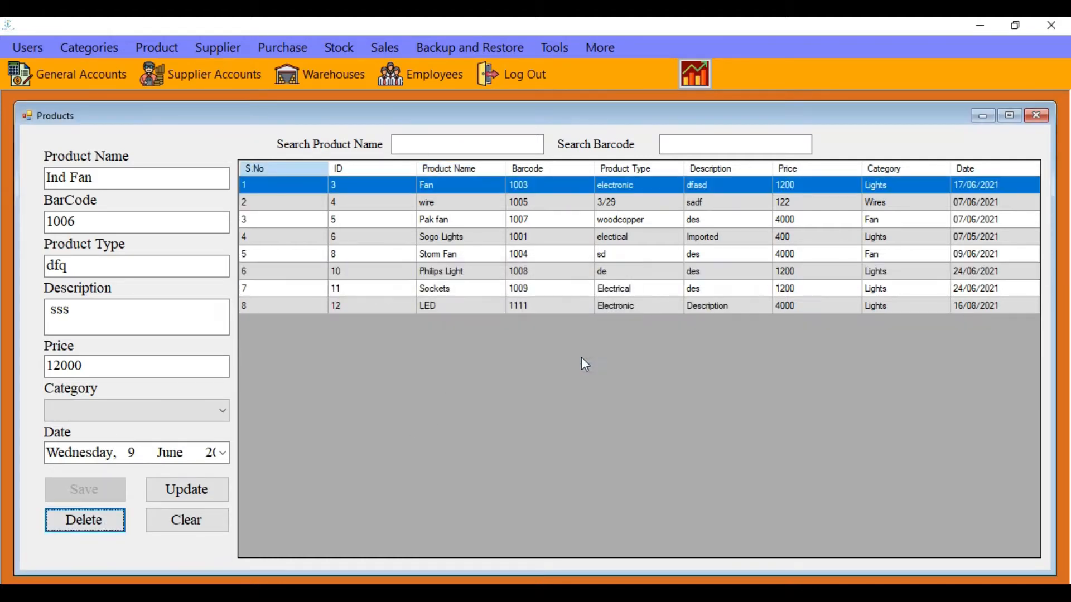
click(187, 519)
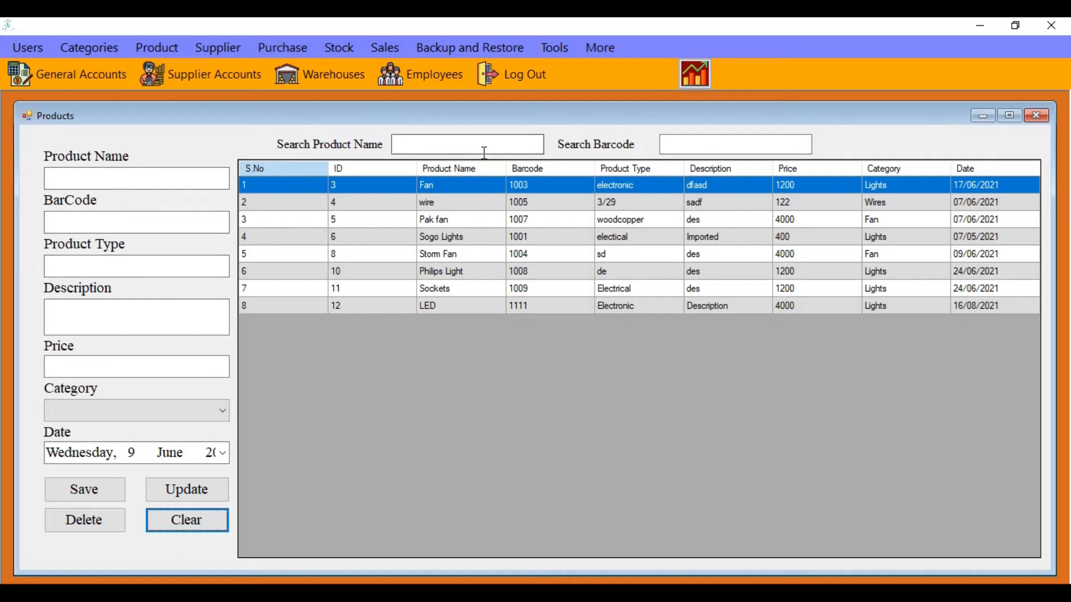
Filter products by name with 'wire', 'an' and 'fan', erasing each search in turn
click(514, 143)
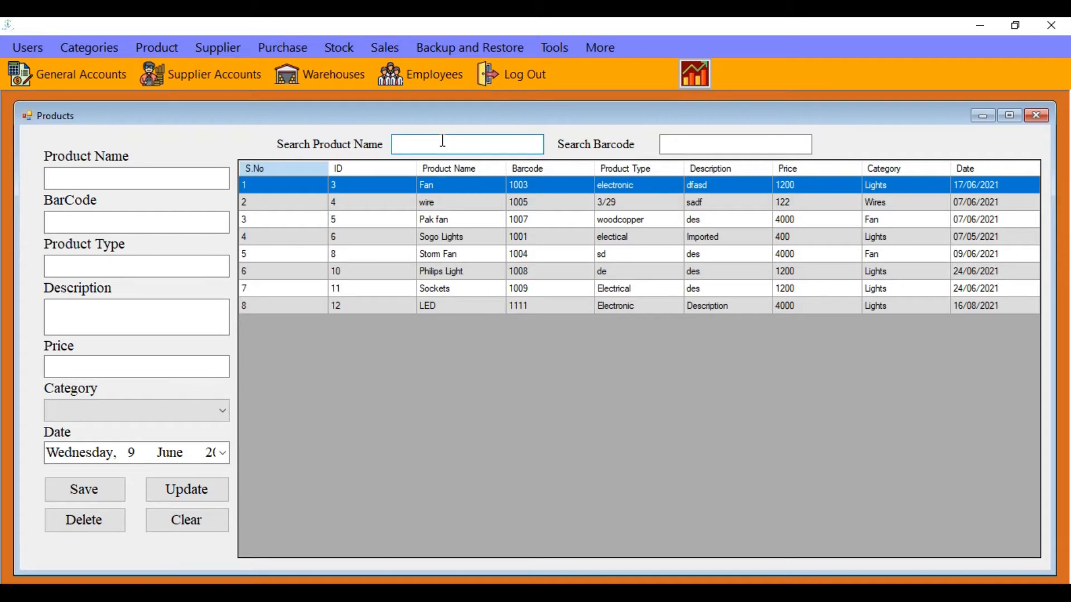
text(wire)
key(BackSpace)
key(BackSpace)
key(BackSpace)
key(BackSpace)
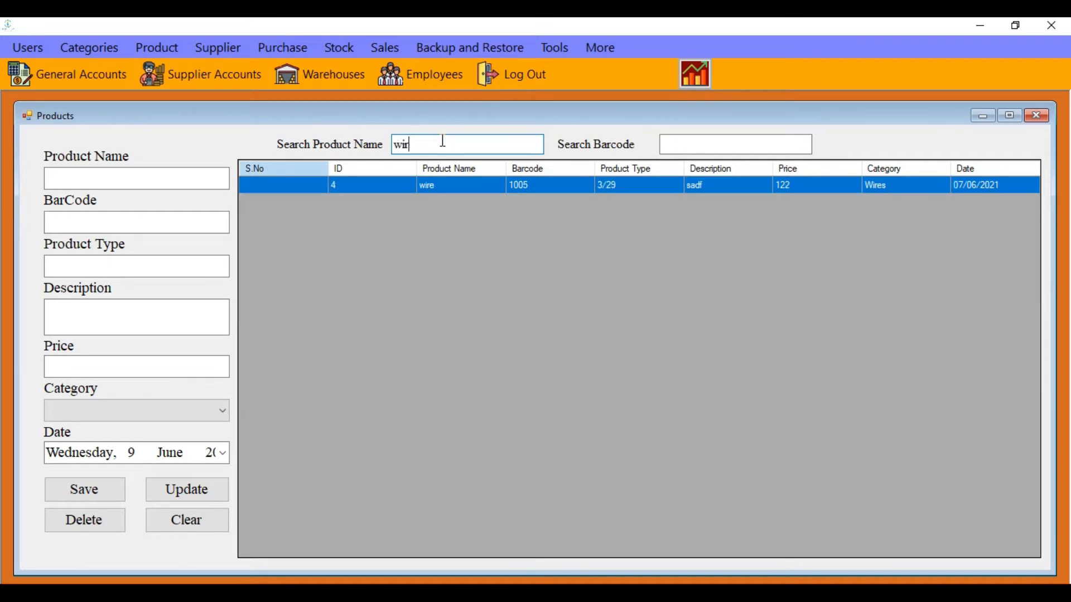
text(an)
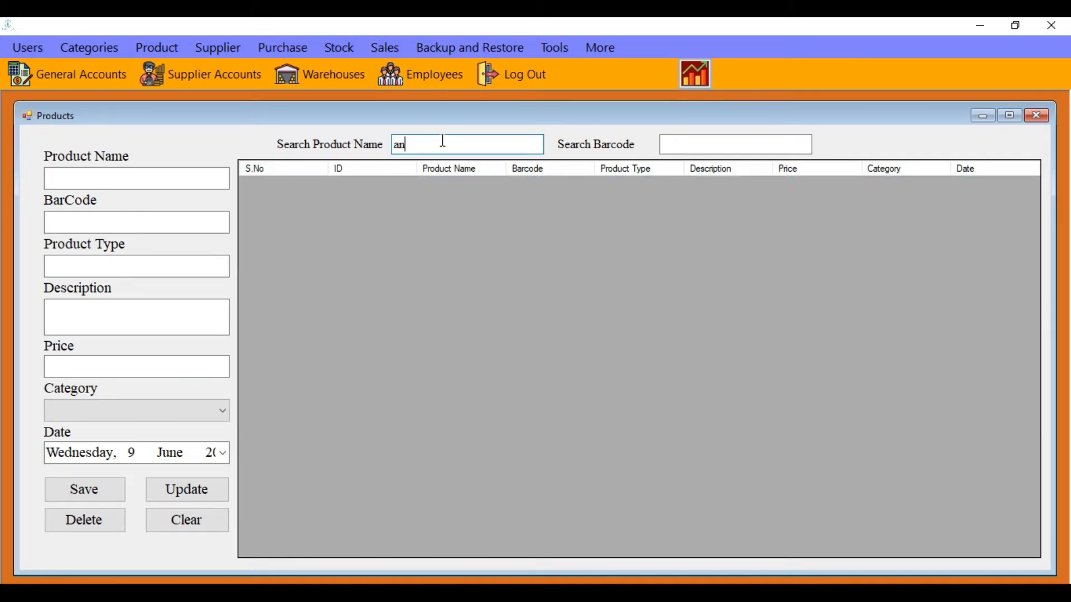
key(BackSpace)
key(BackSpace)
text(fan)
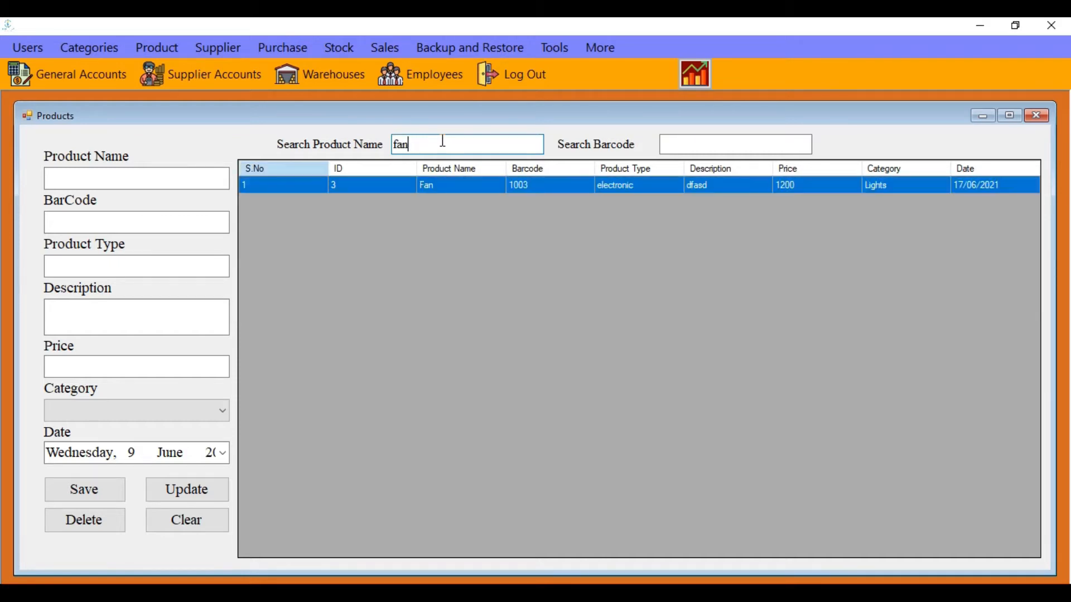
key(BackSpace)
key(BackSpace)
key(BackSpace)
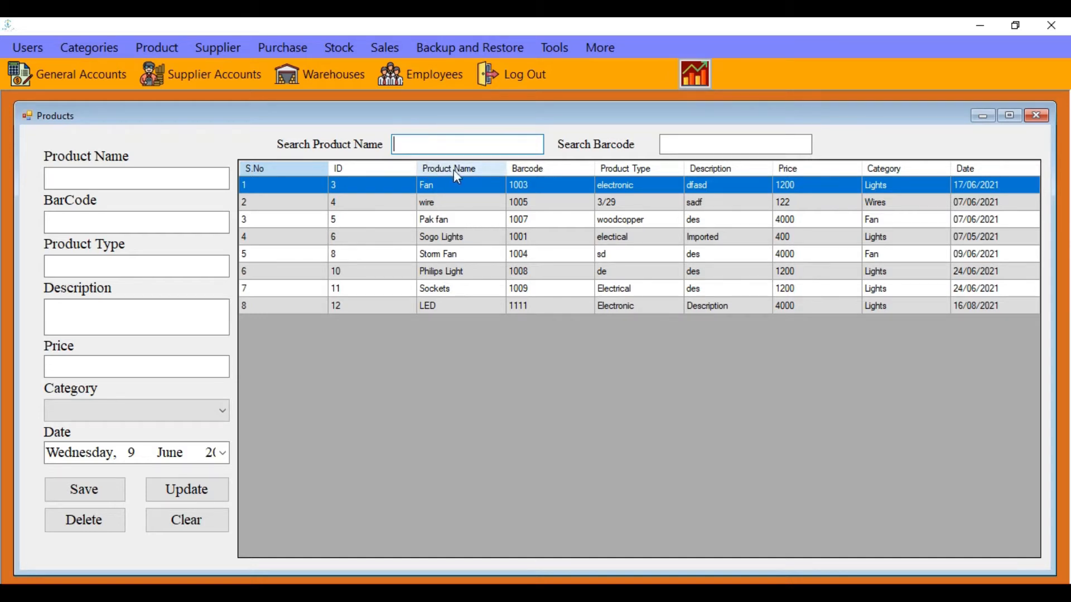
Search products by barcode 1003 and then 1007, clearing each search afterwards
click(707, 146)
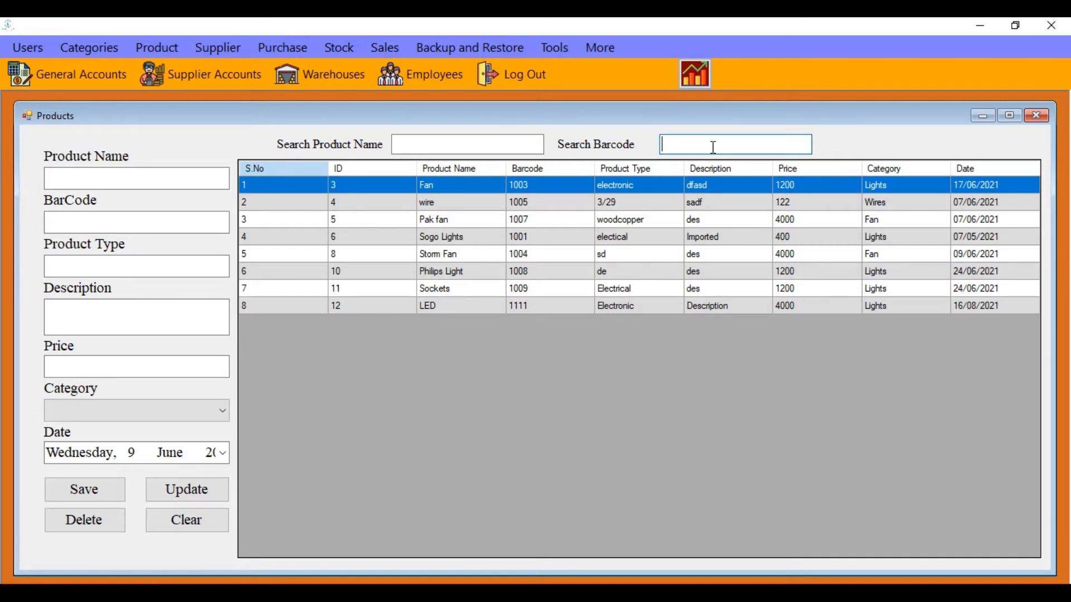
text(1003)
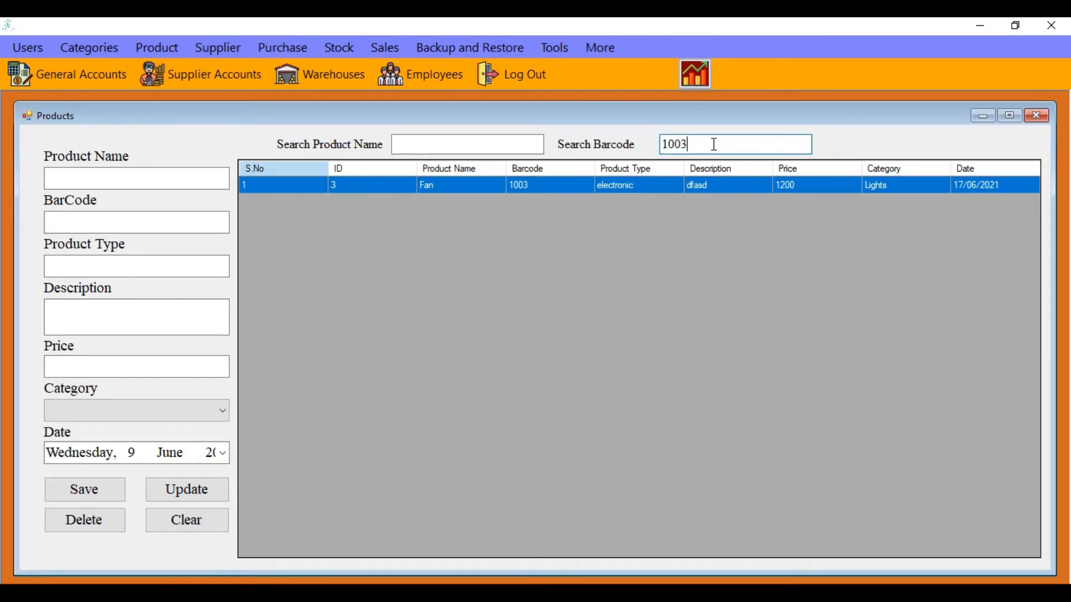
key(BackSpace)
key(BackSpace)
key(BackSpace)
key(BackSpace)
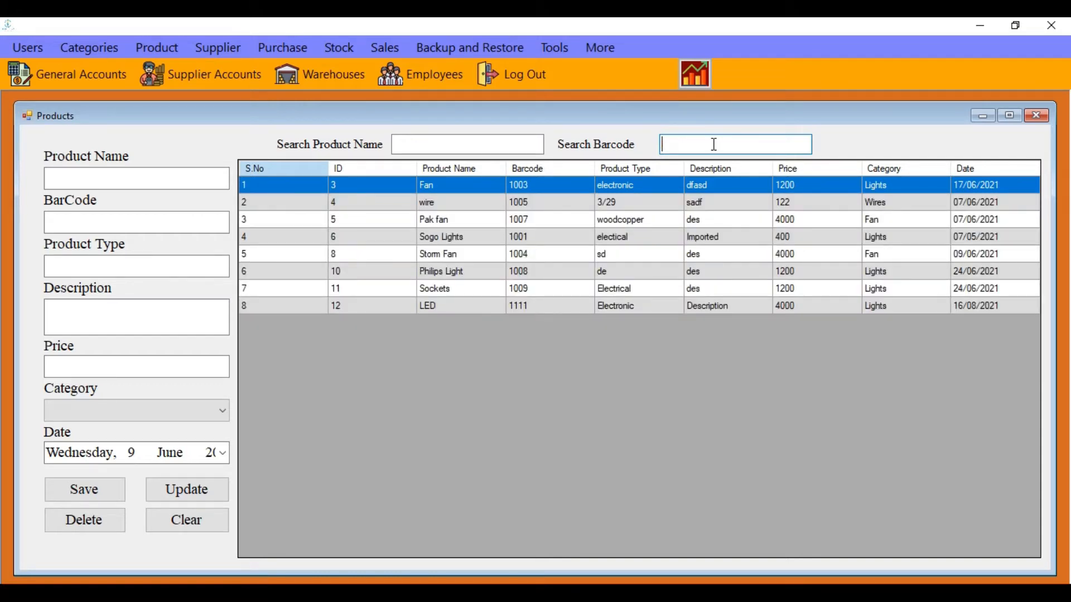
text(1007)
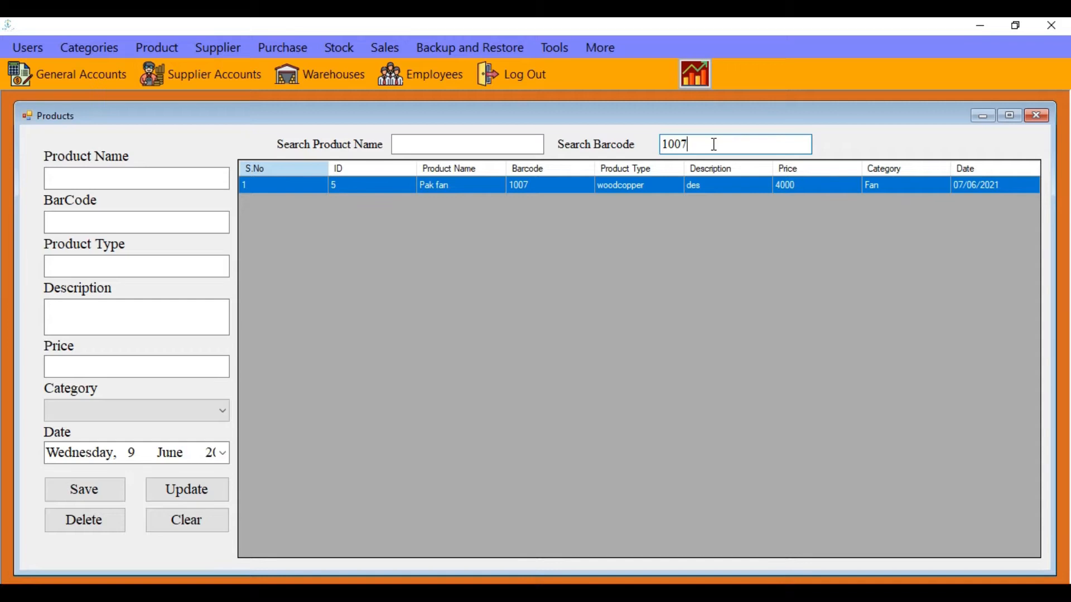
key(BackSpace)
key(BackSpace)
key(BackSpace)
key(BackSpace)
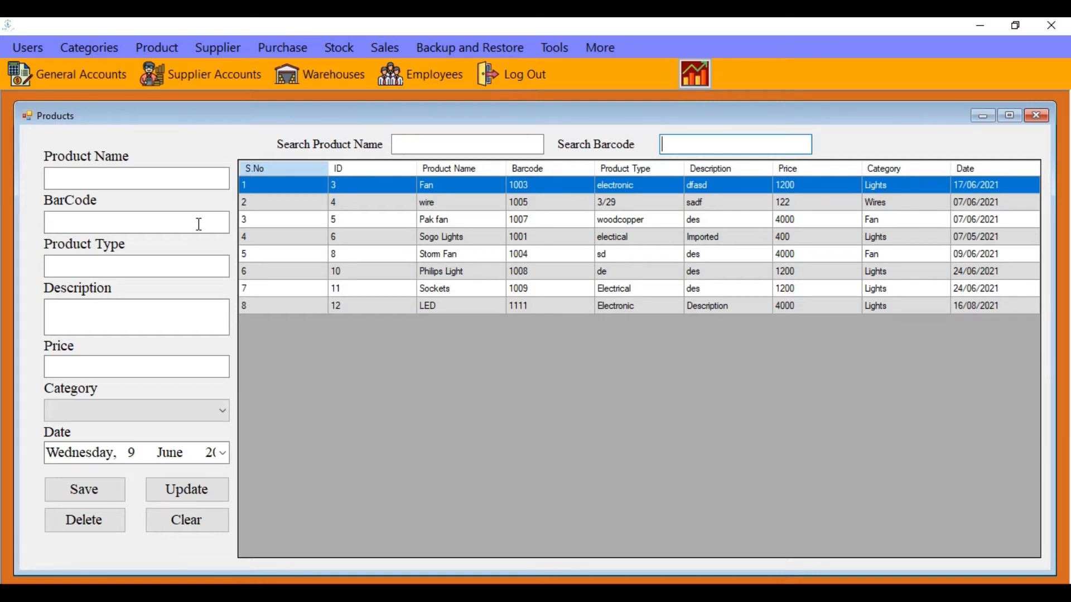
Close the Products window and bring up the Supplier window
click(1033, 123)
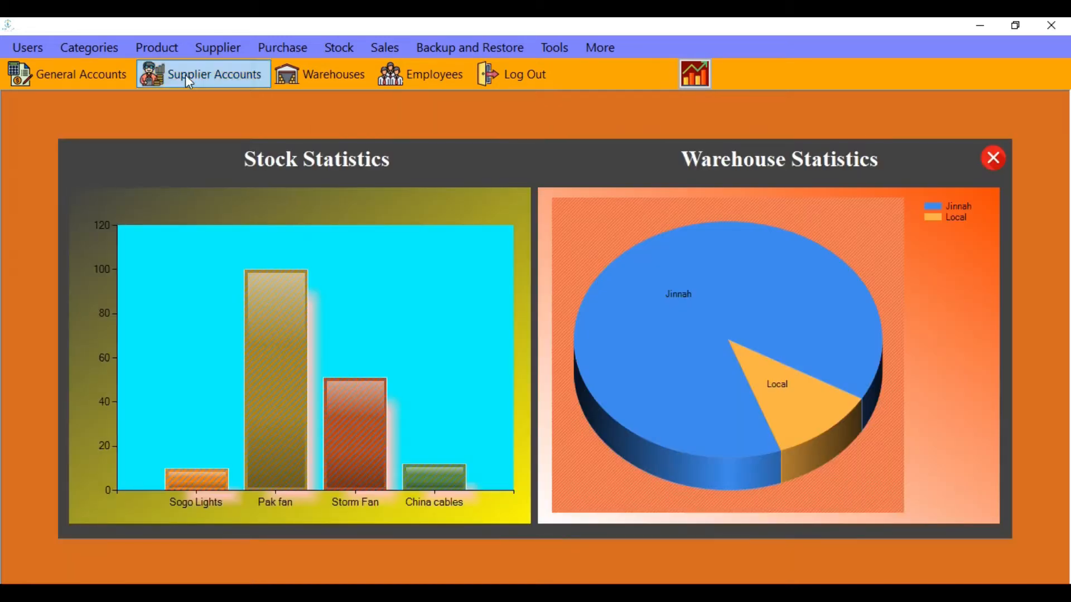
click(213, 47)
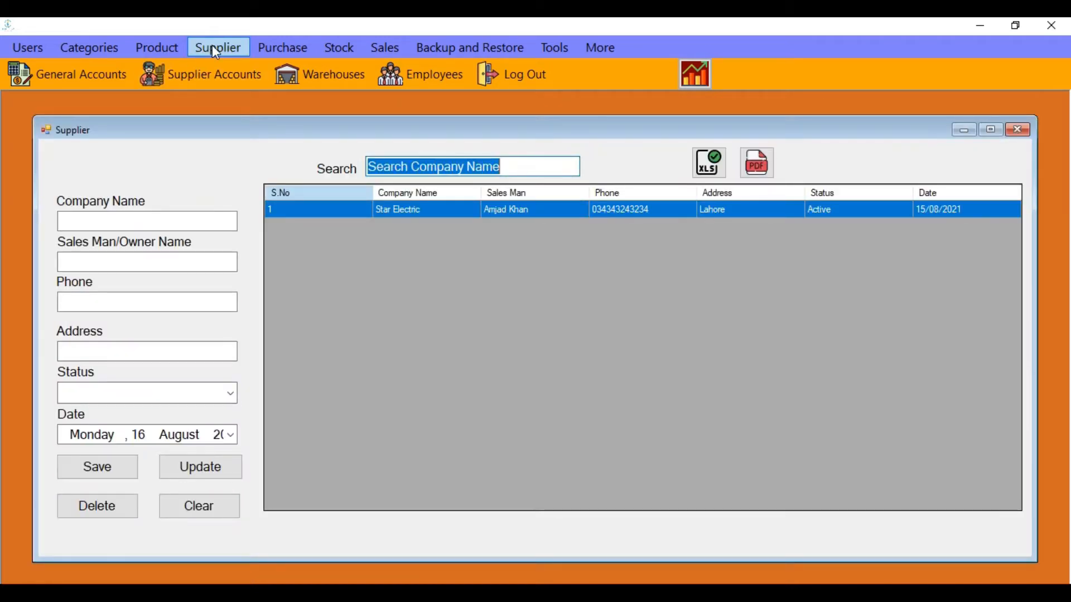
drag(299, 124, 296, 114)
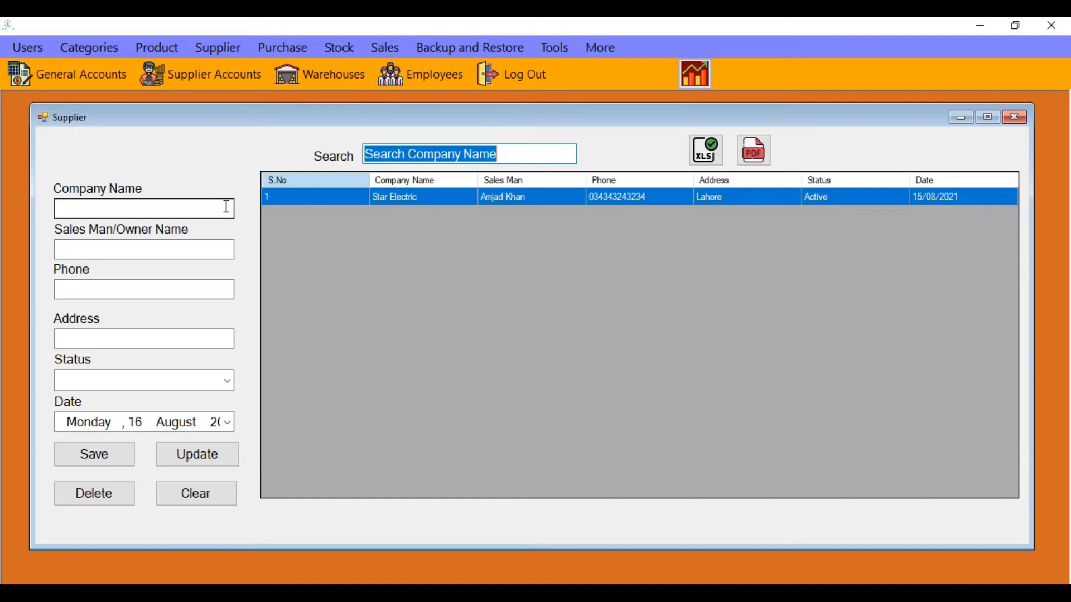
Enter company name Fast Electric, the salesman's name, a phone number and address Quetta
click(224, 207)
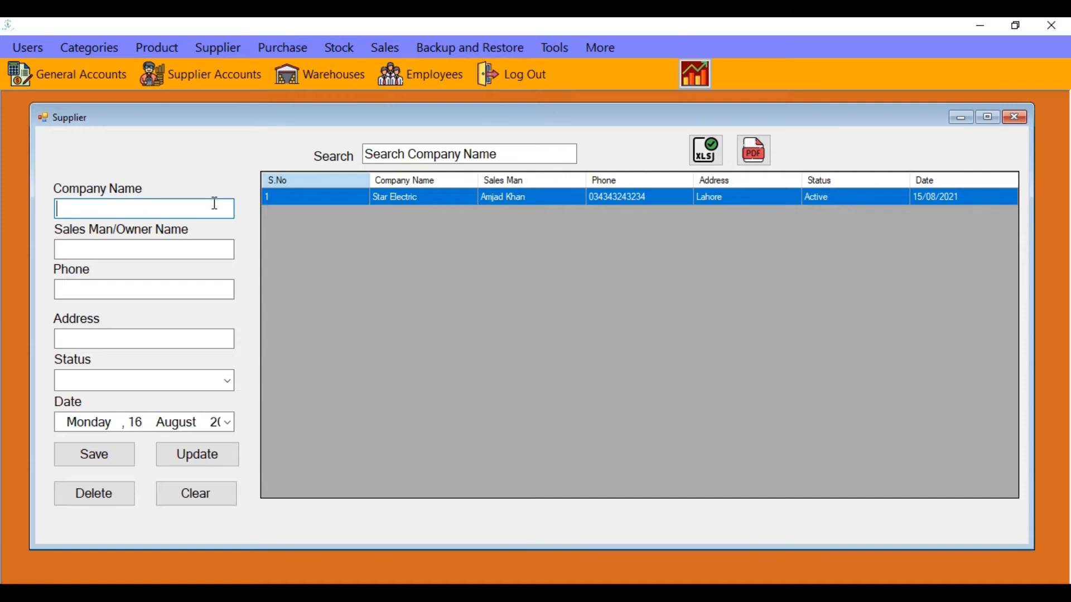
text(Fast)
text( Elecct)
text(tric)
key(Tab)
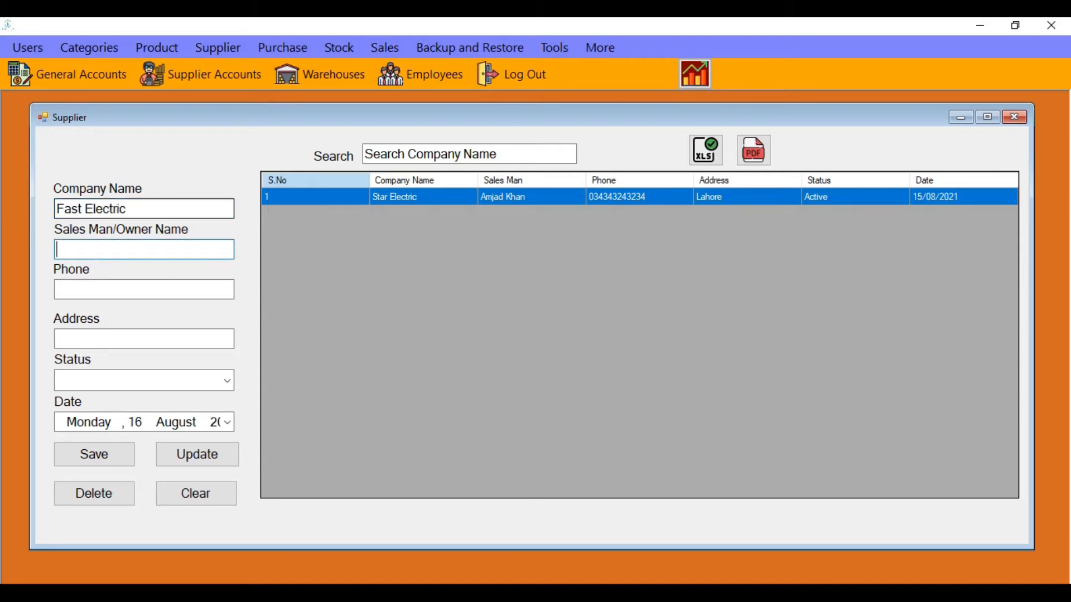
key(Tab)
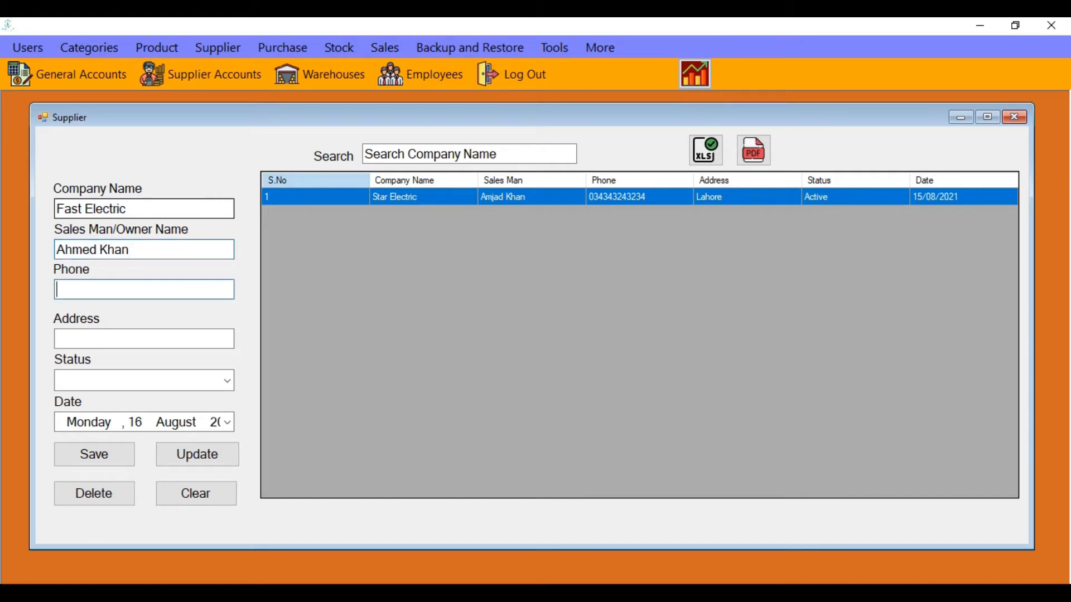
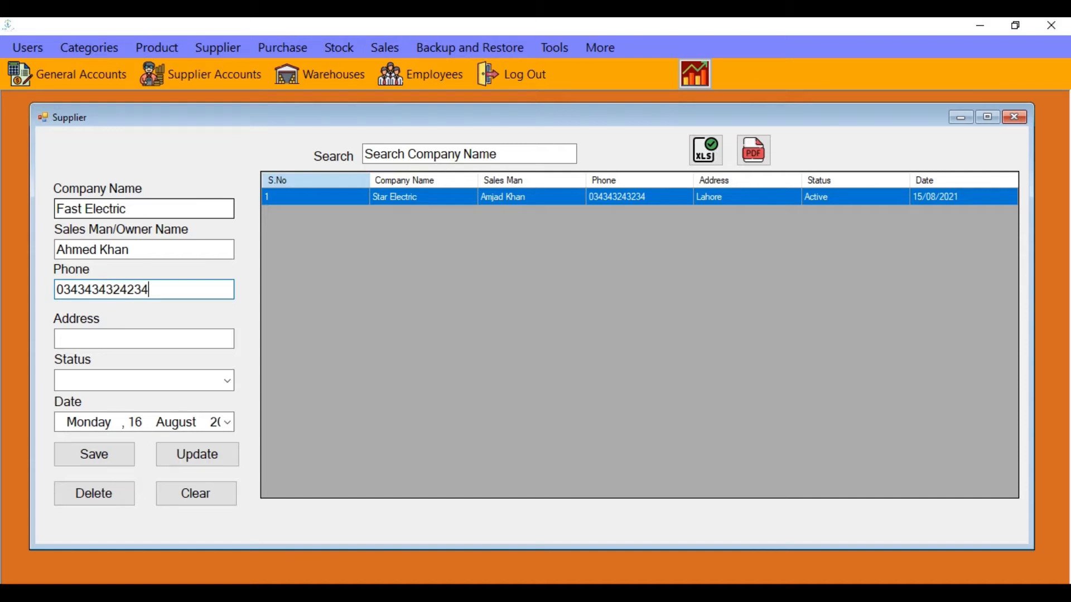
key(Tab)
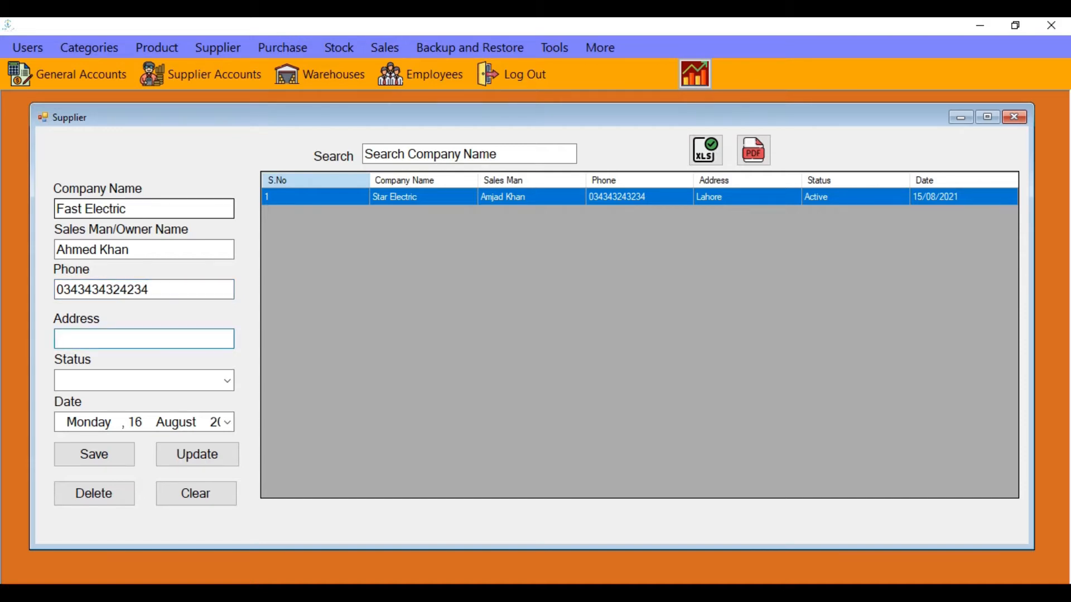
text(Quetta)
Set the status to Active, save Fast Electric, and reload its details into the form
click(228, 381)
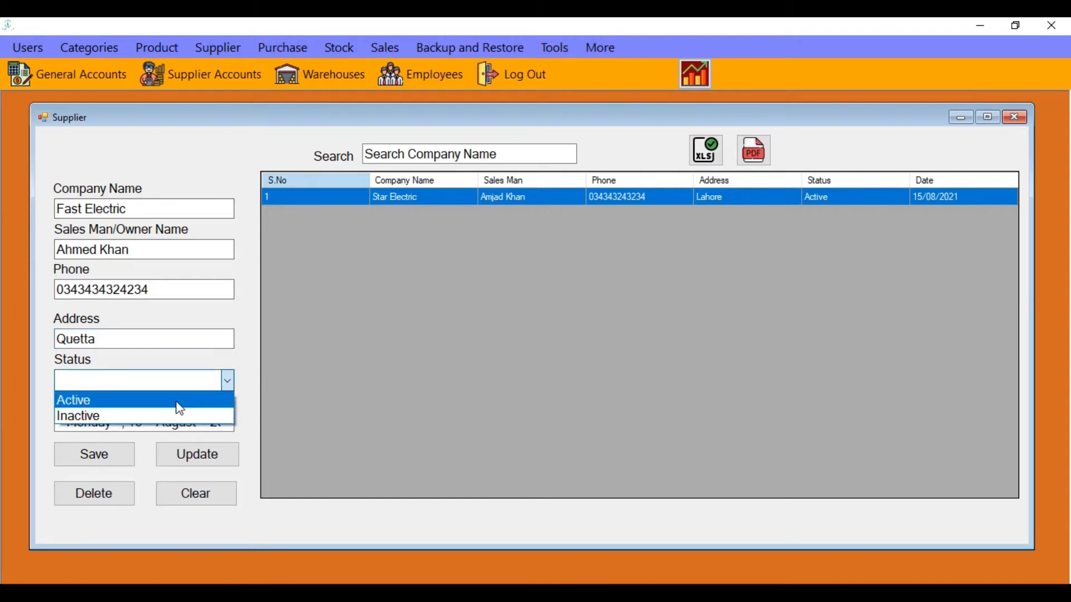
click(177, 404)
click(115, 460)
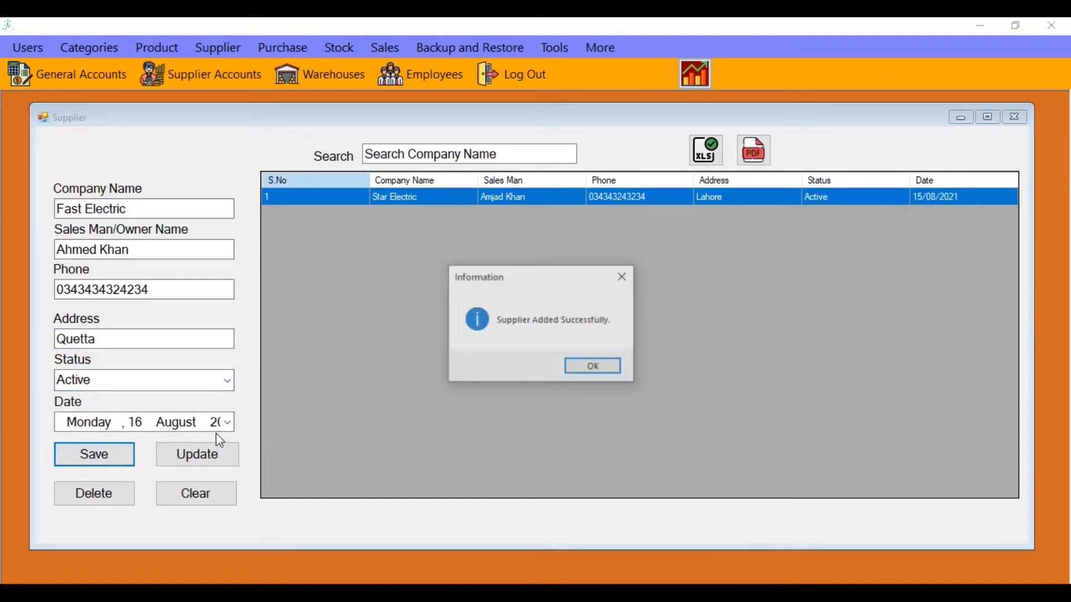
click(584, 374)
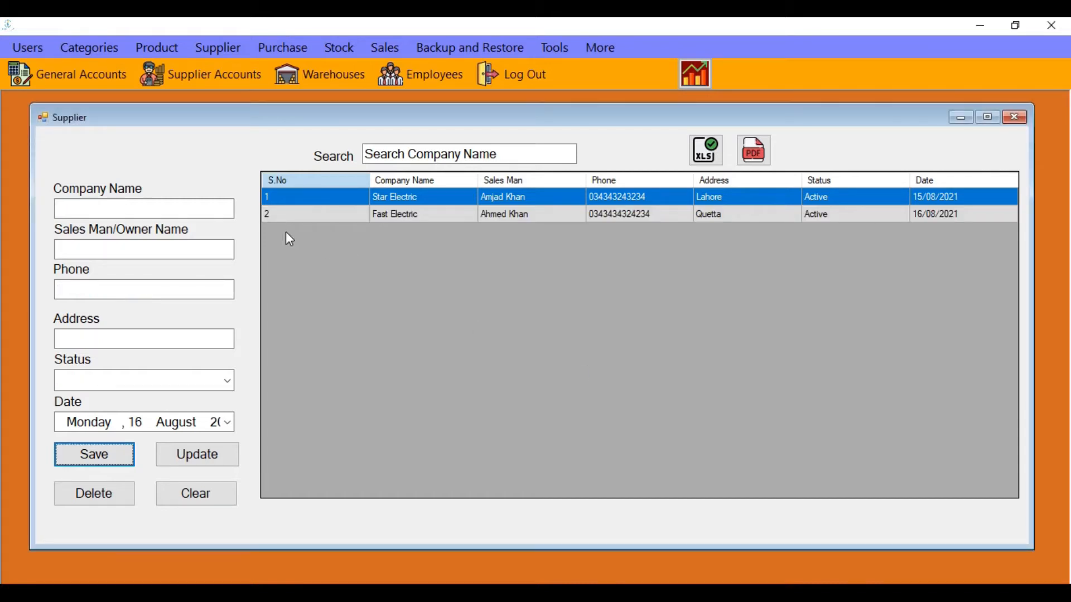
click(405, 214)
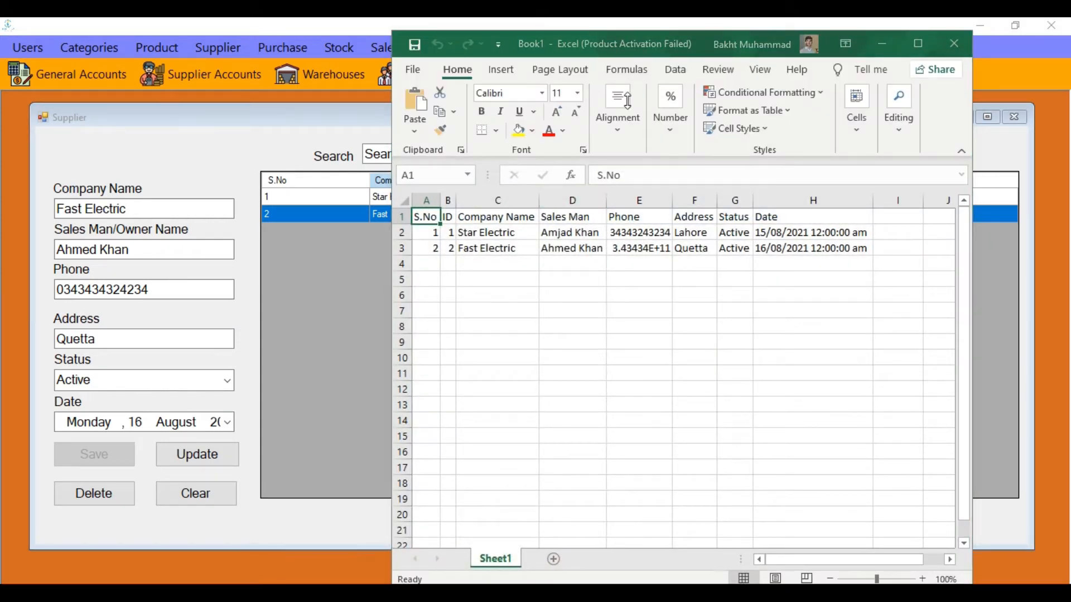
Dismiss Excel's activation prompt and close the exported supplier workbook without saving
click(826, 474)
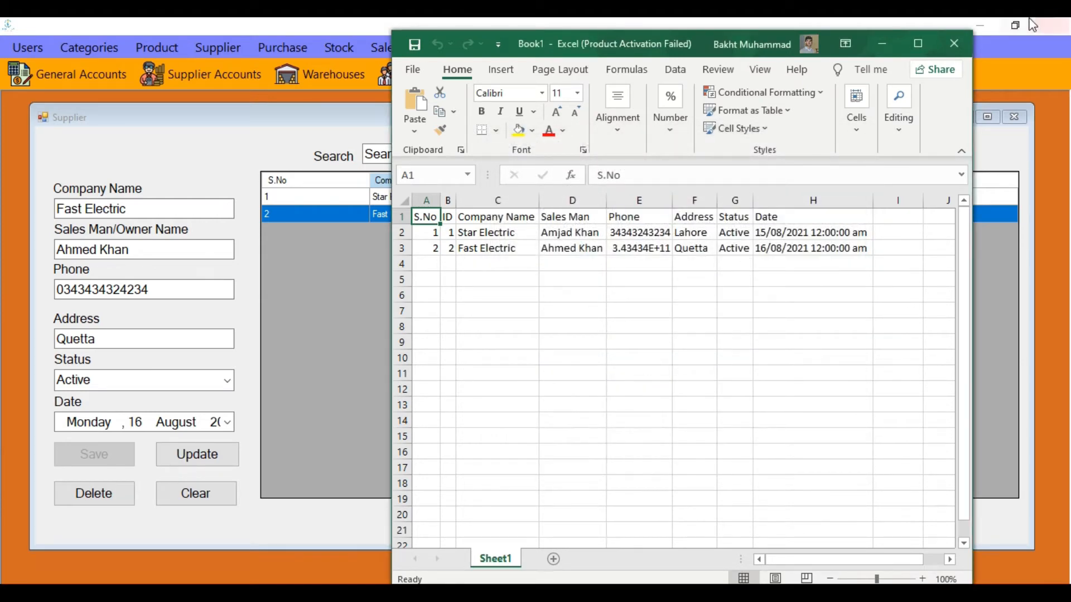
click(954, 43)
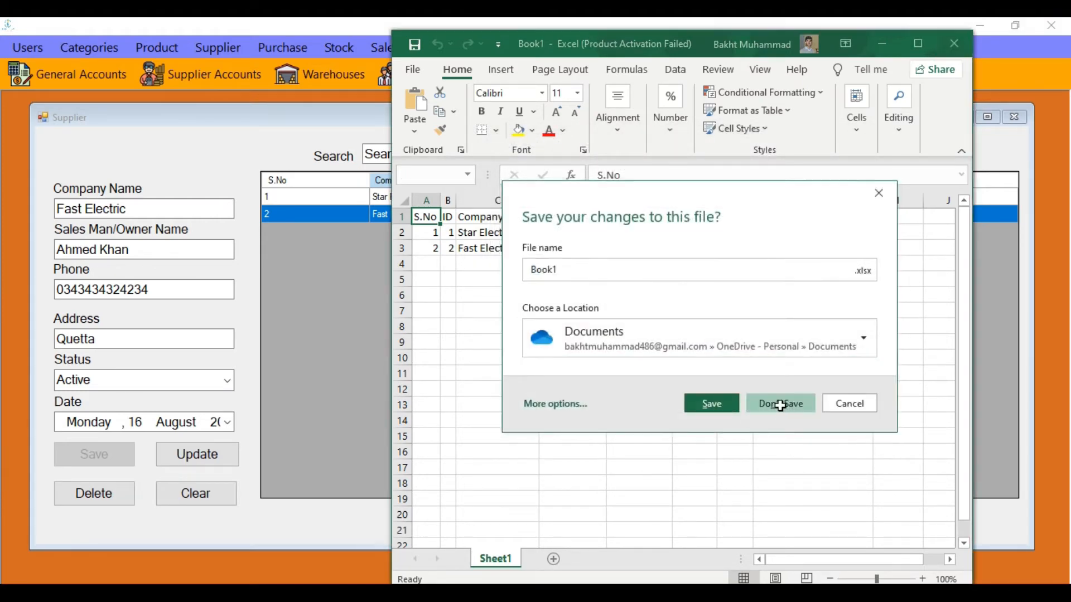
click(780, 403)
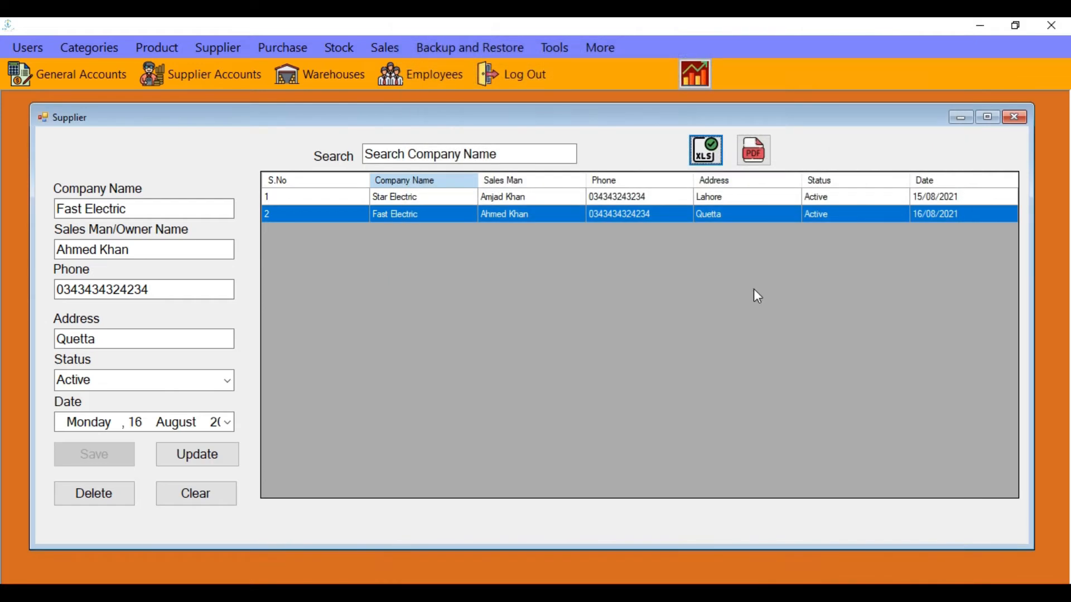
Export the supplier list as a PDF named pdf2 on the Desktop
click(753, 149)
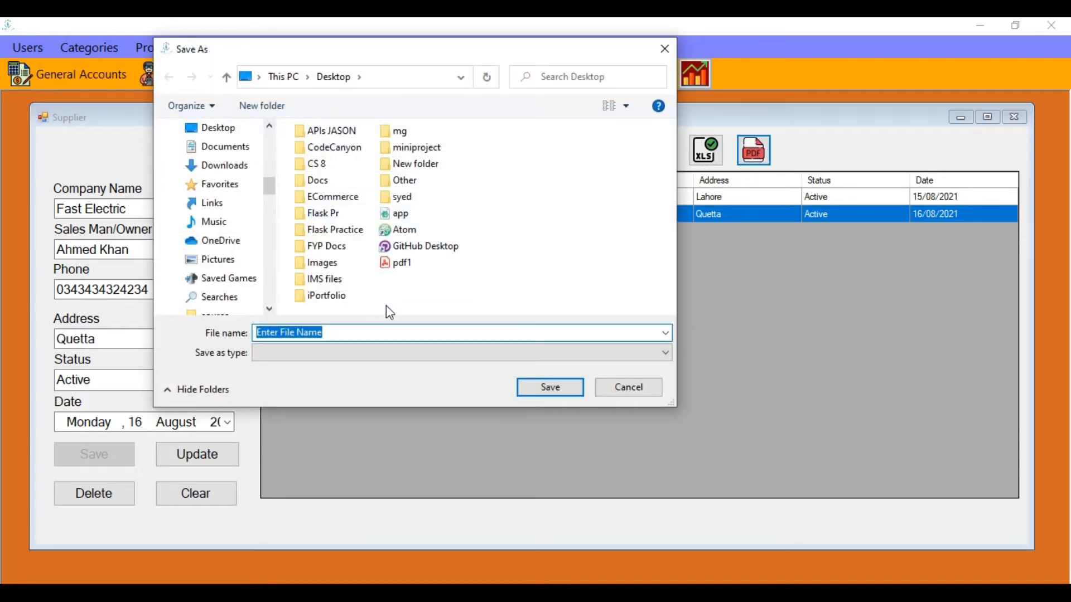
text(pdf2)
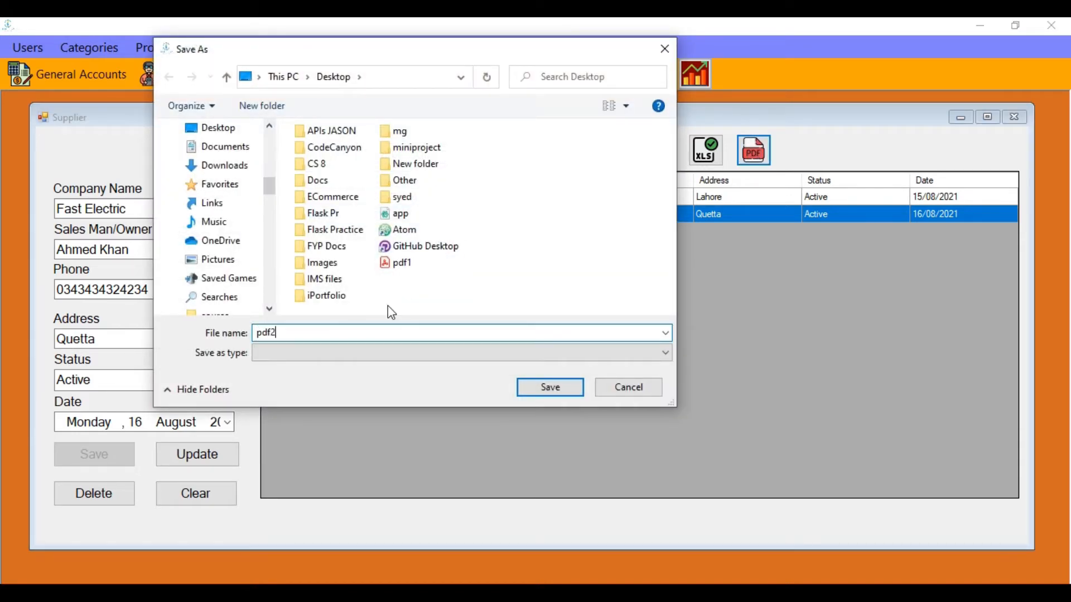
click(569, 382)
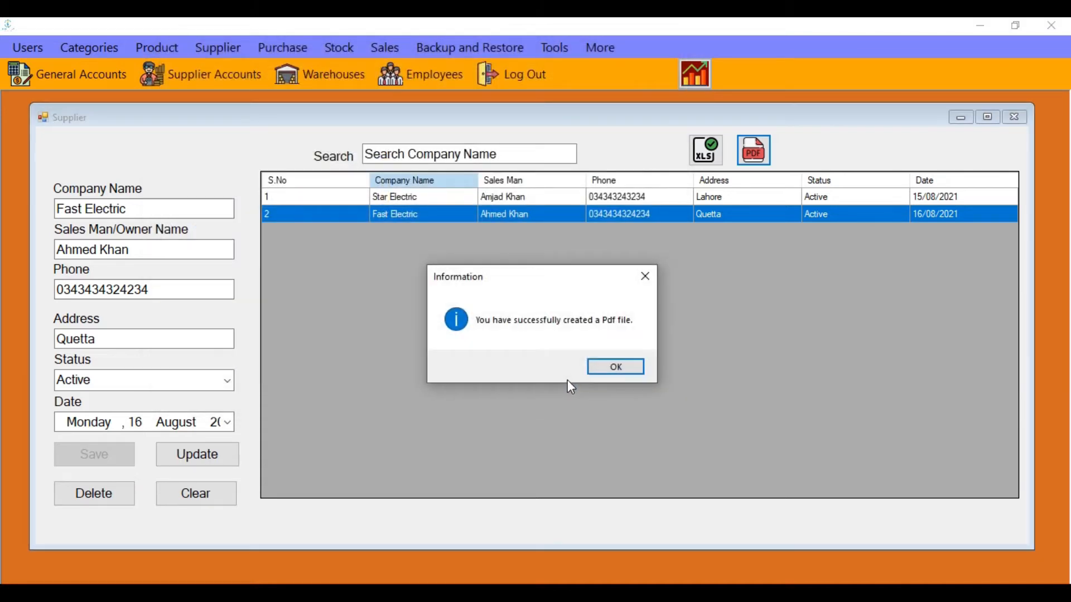
click(613, 368)
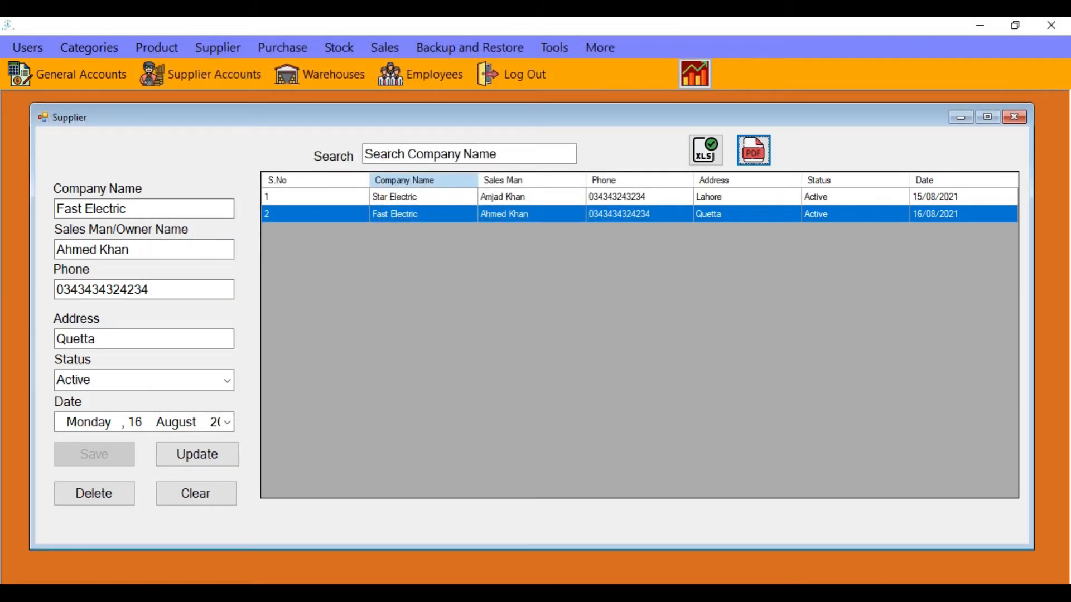
key(super+e)
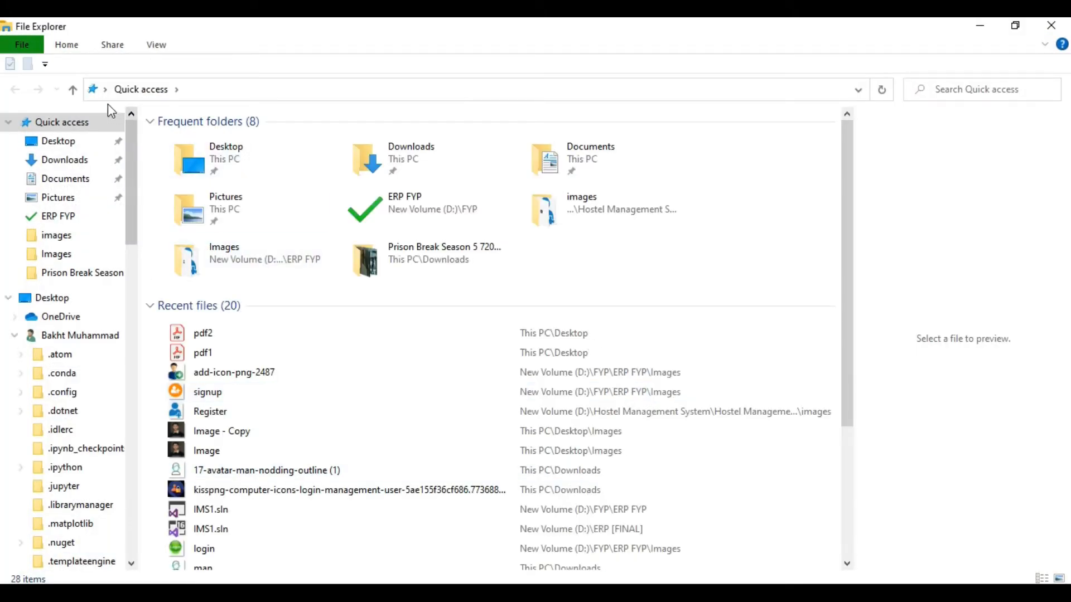
Open pdf2 from the Desktop to check both supplier rows, then close Acrobat and minimize Explorer
double_click(234, 158)
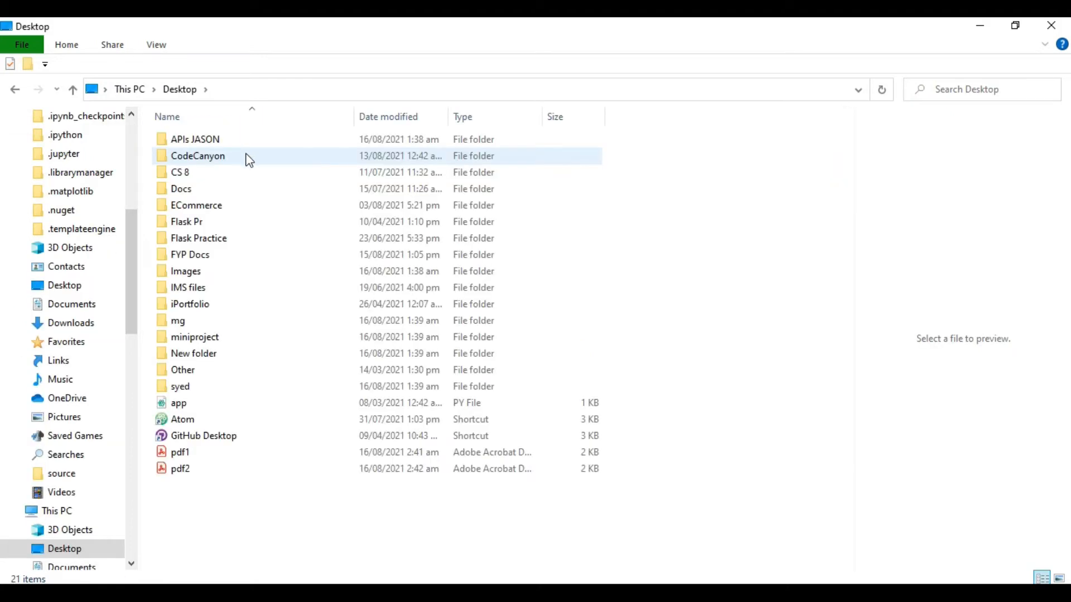
double_click(181, 470)
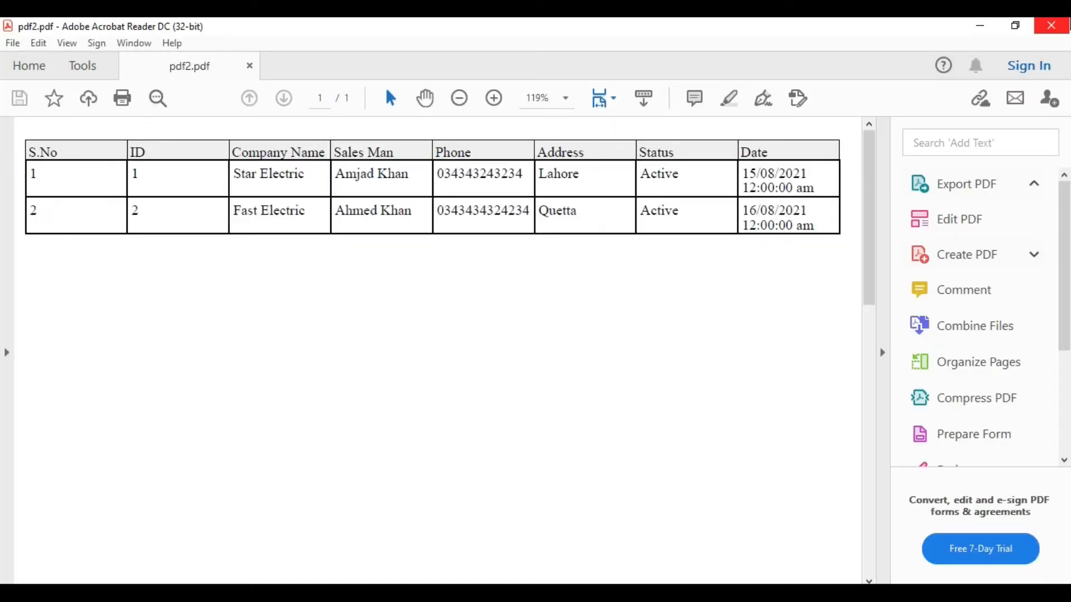
click(1051, 25)
click(980, 25)
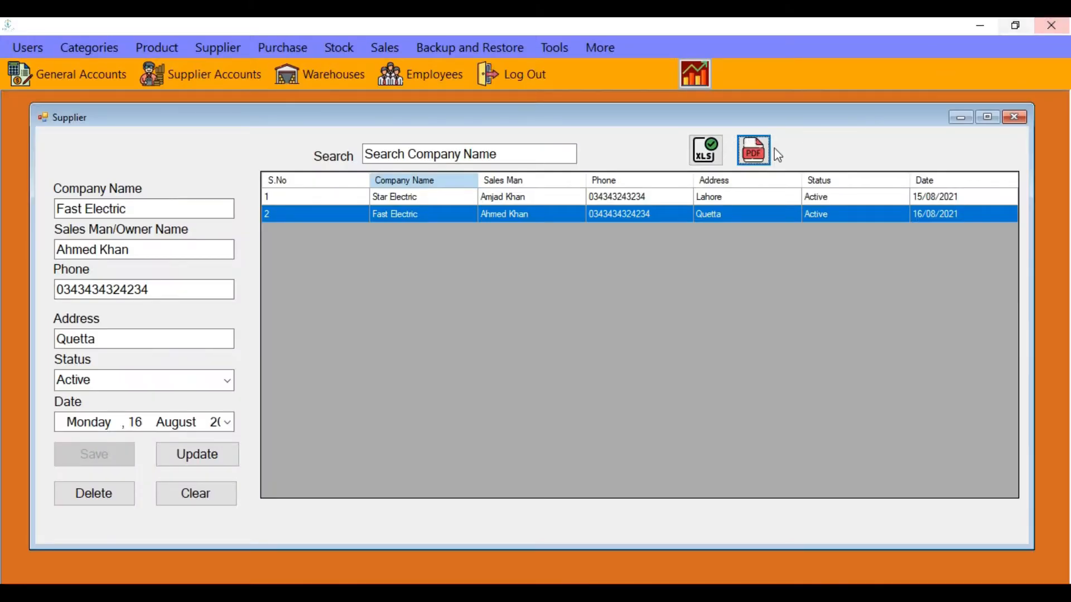
Close the Supplier window and open the Purchase records form
click(1025, 116)
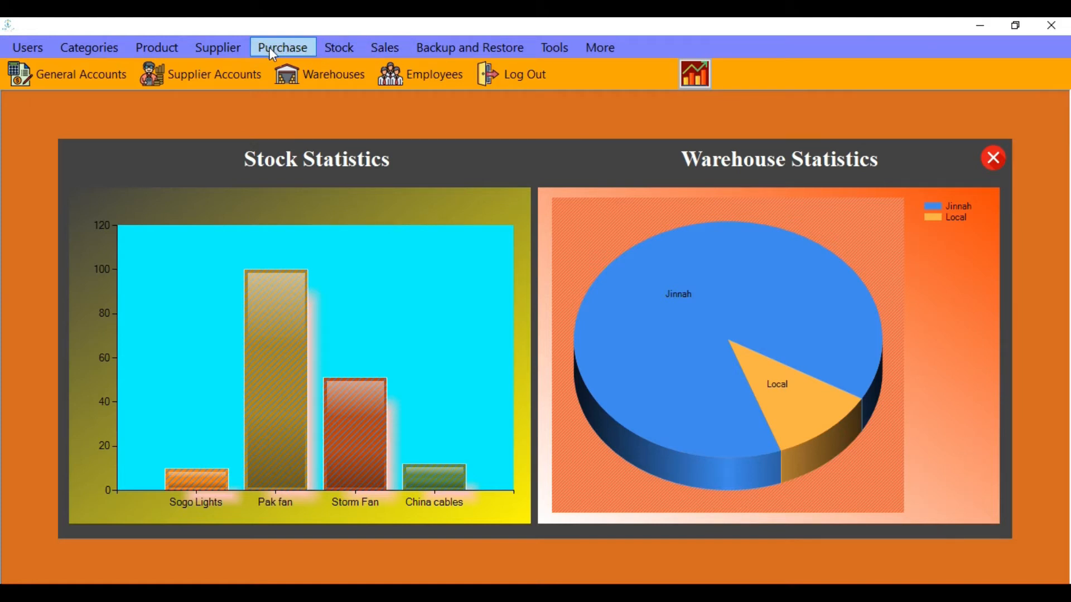
click(301, 51)
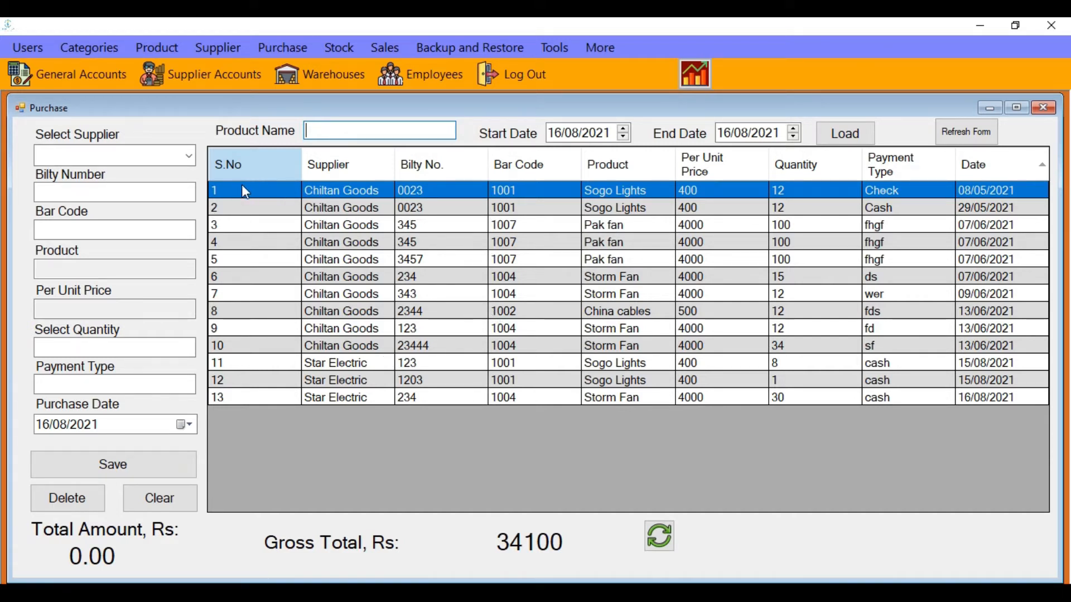
Start a Fast Electric purchase with bilty number 12345 and look up barcodes in the product list
click(191, 156)
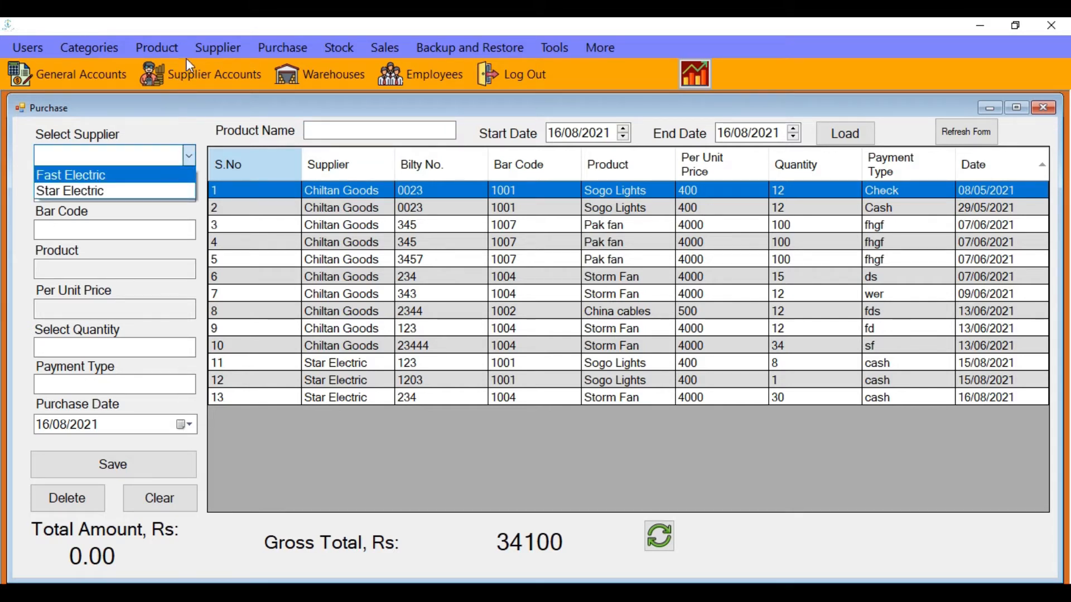
click(111, 176)
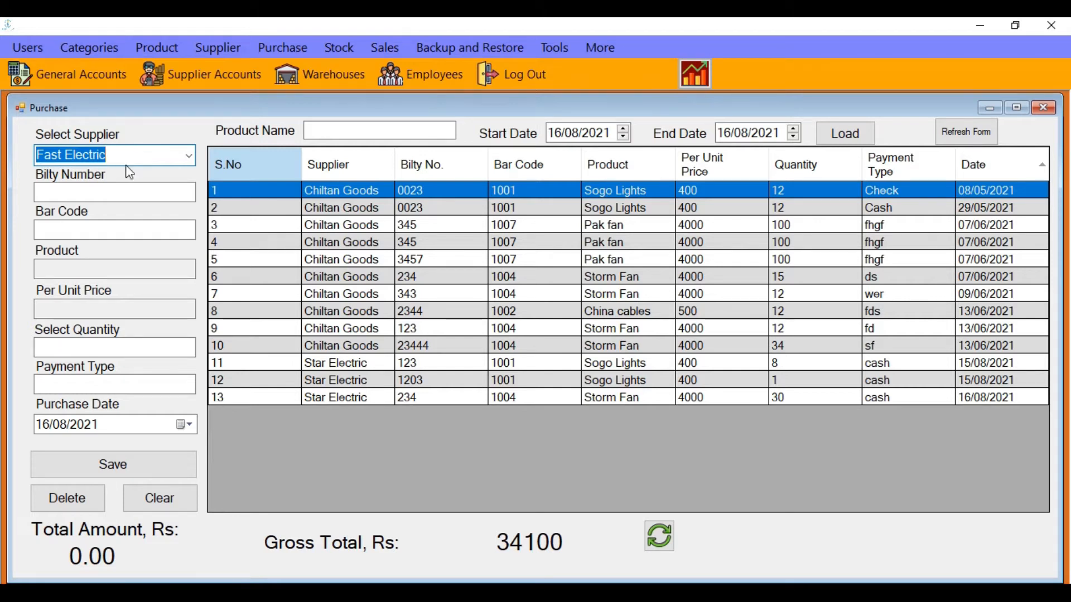
click(122, 189)
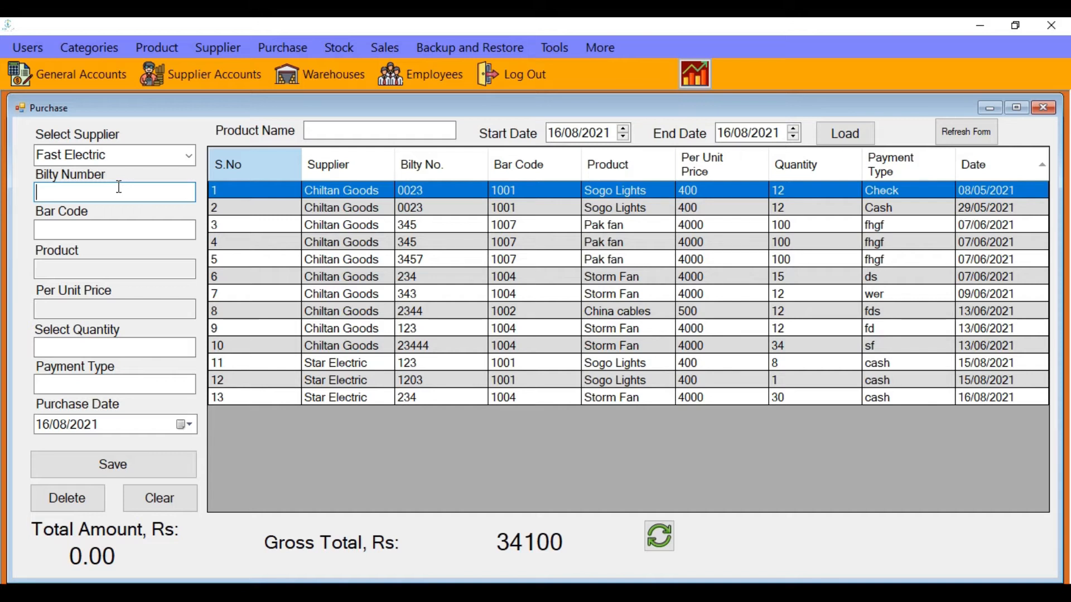
text(12345)
click(106, 229)
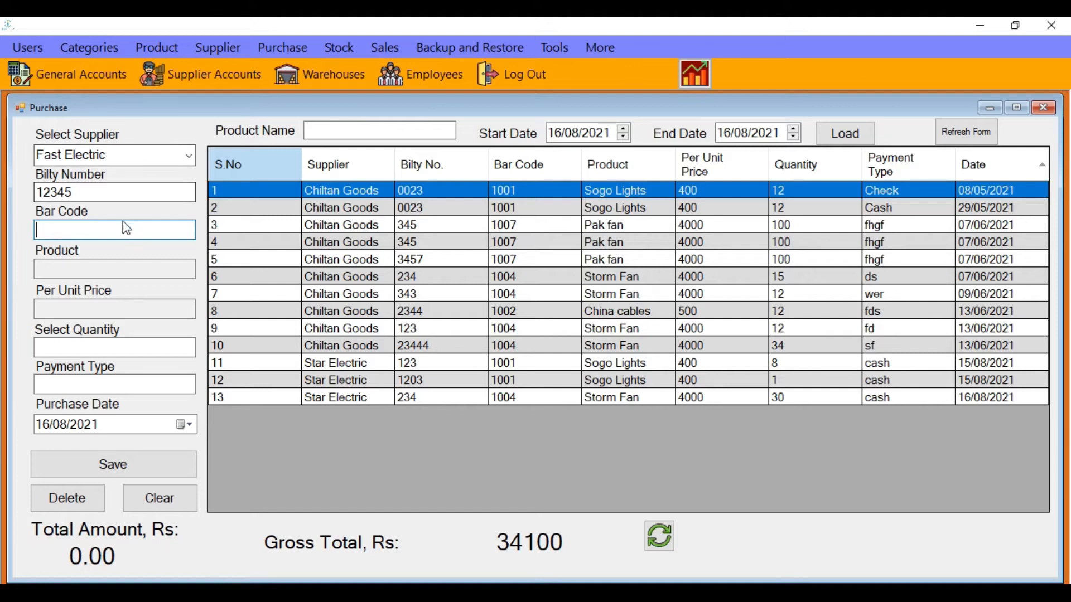
click(160, 54)
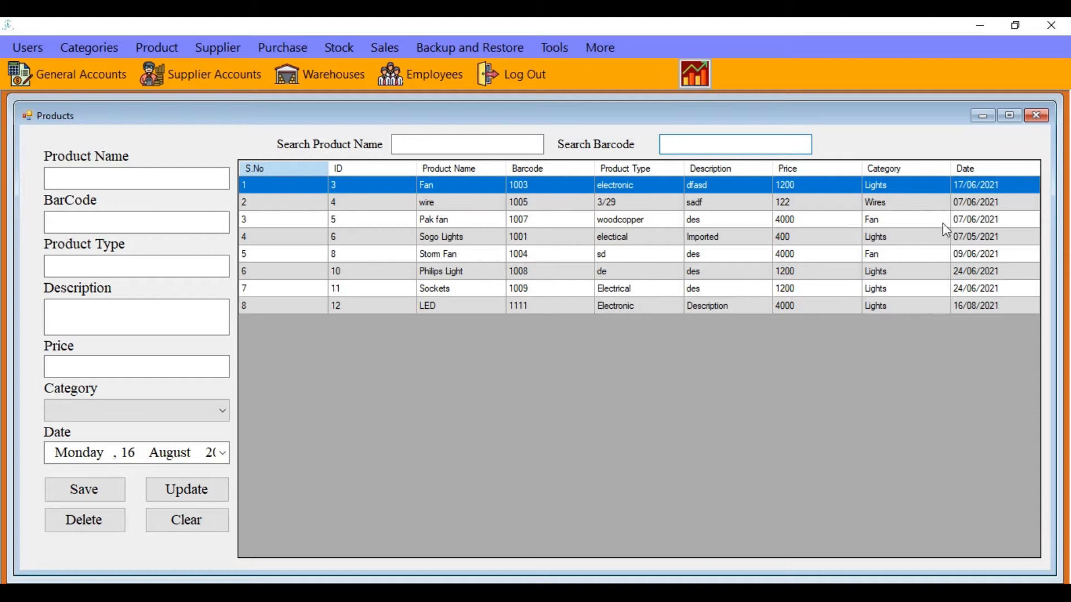
Enter bar code 1111, quantity 5000 and payment type Cash for the LED purchase
click(1038, 116)
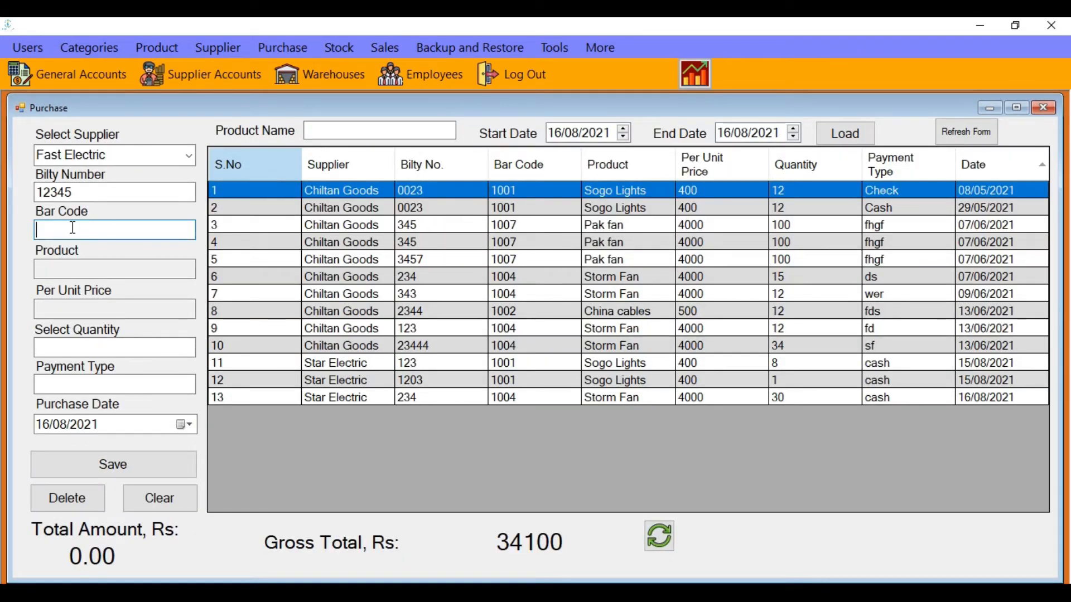
text(1111)
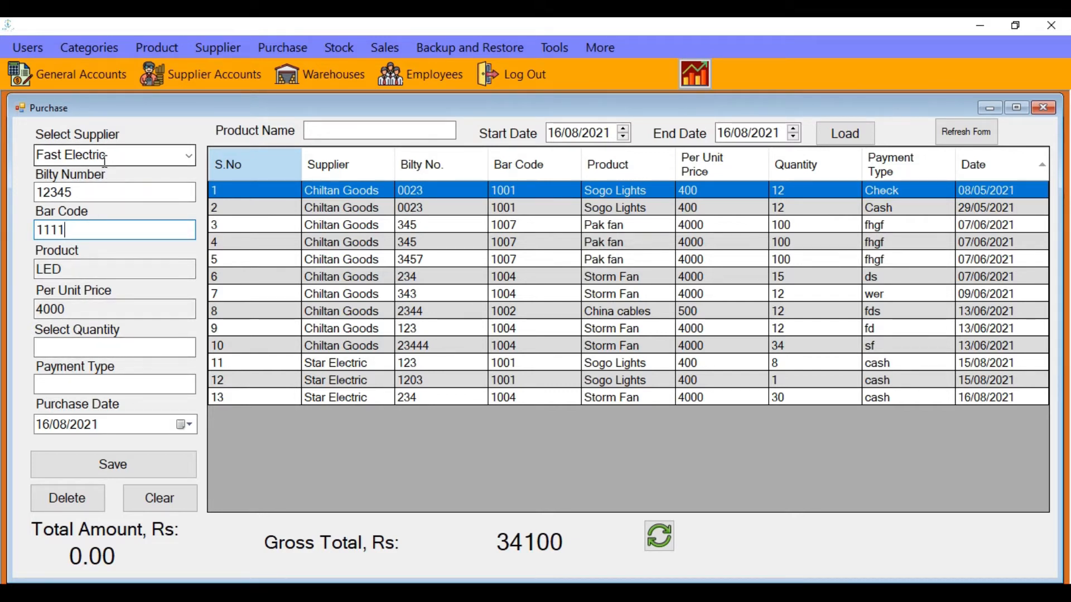
click(104, 346)
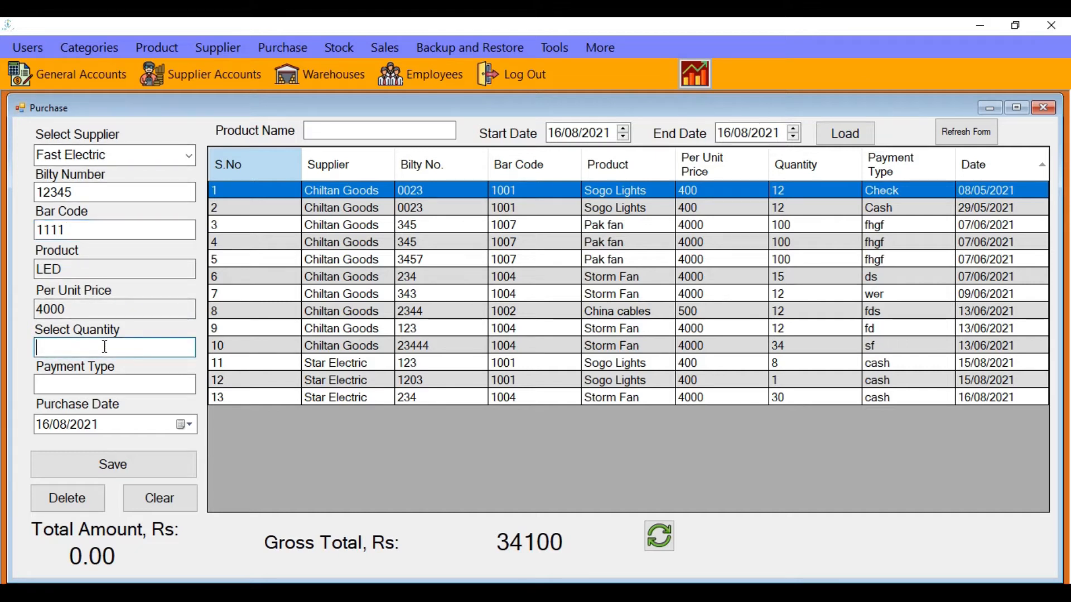
text(5000)
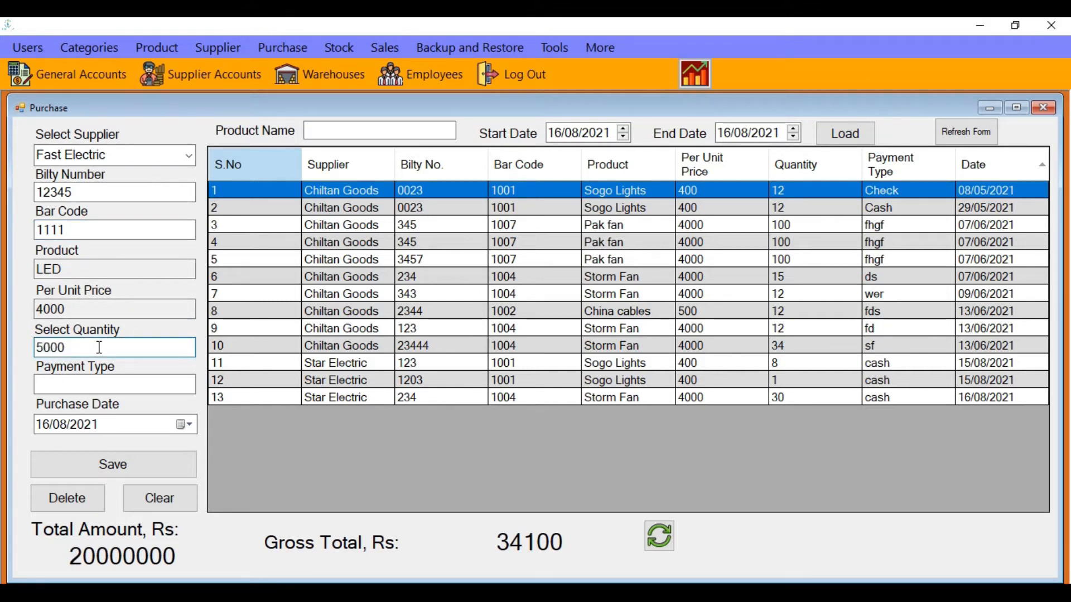
click(147, 385)
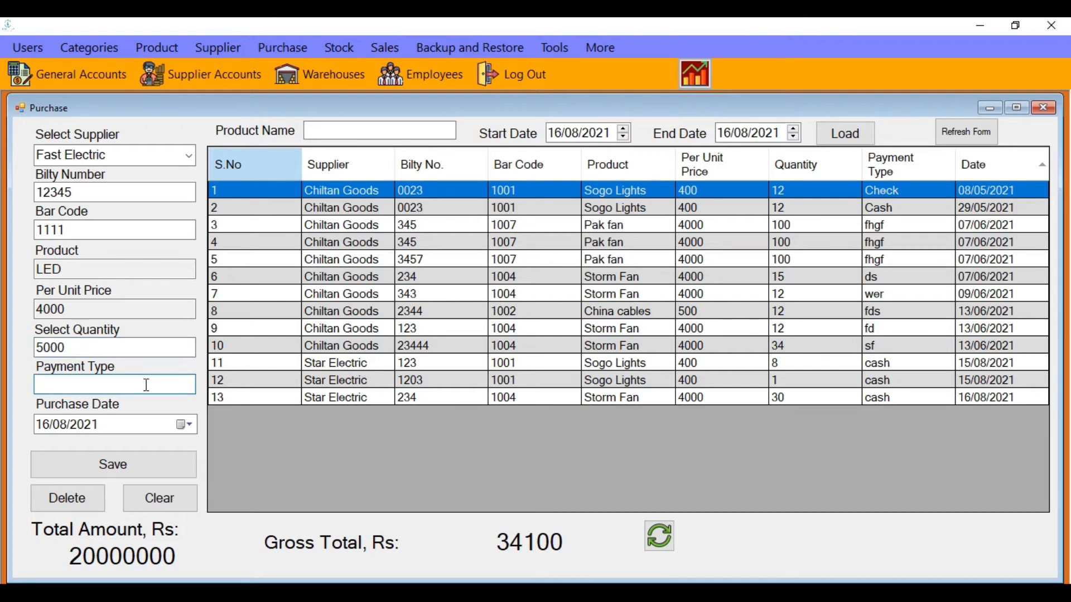
text(Cash)
Save the LED purchase, then select its new row and clear the form
click(129, 469)
key(Return)
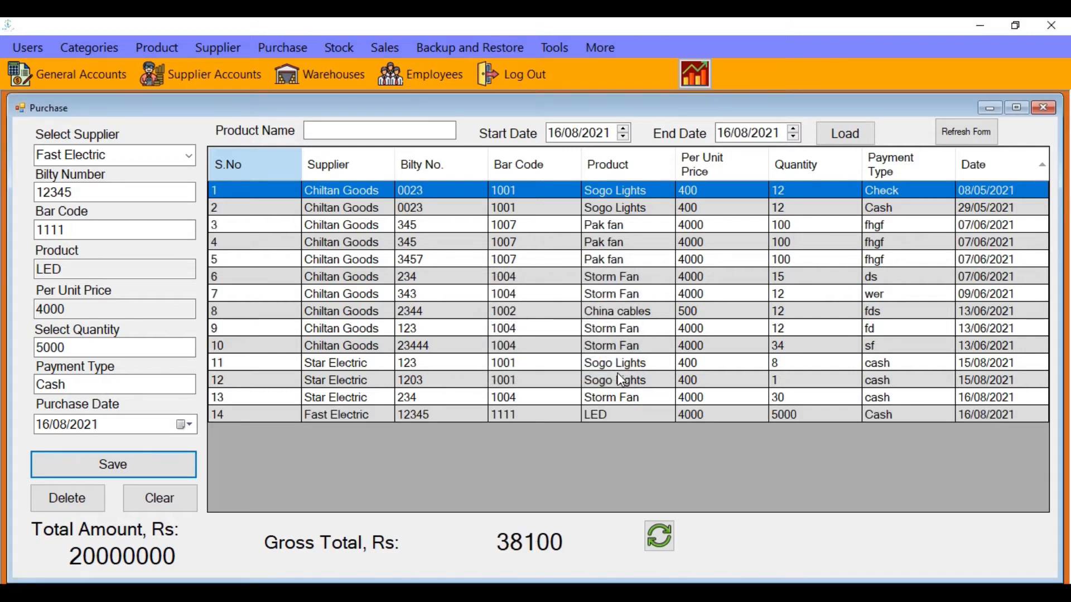
click(346, 413)
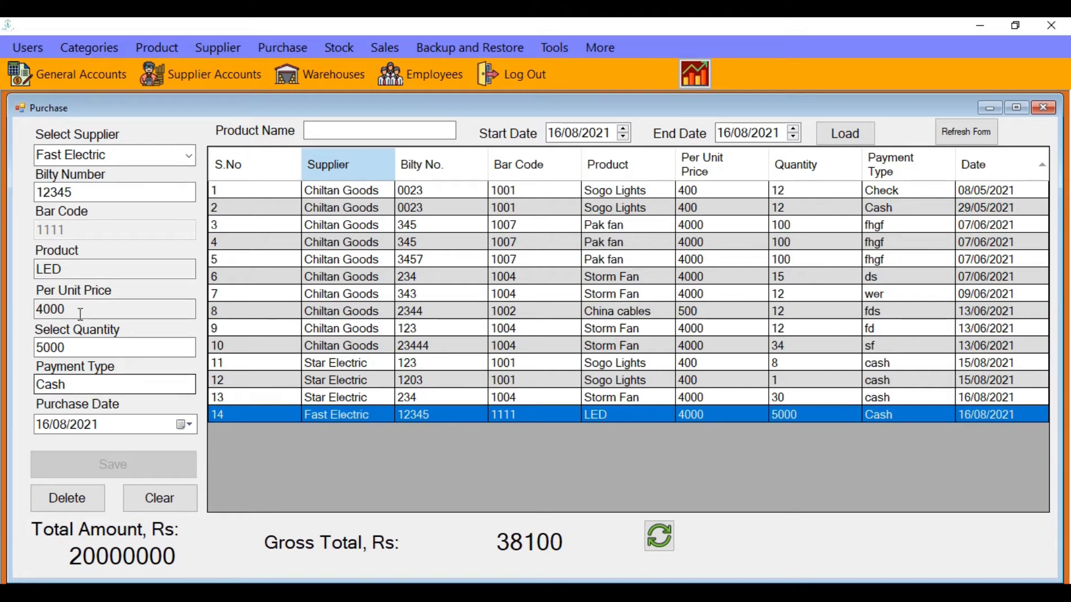
click(156, 502)
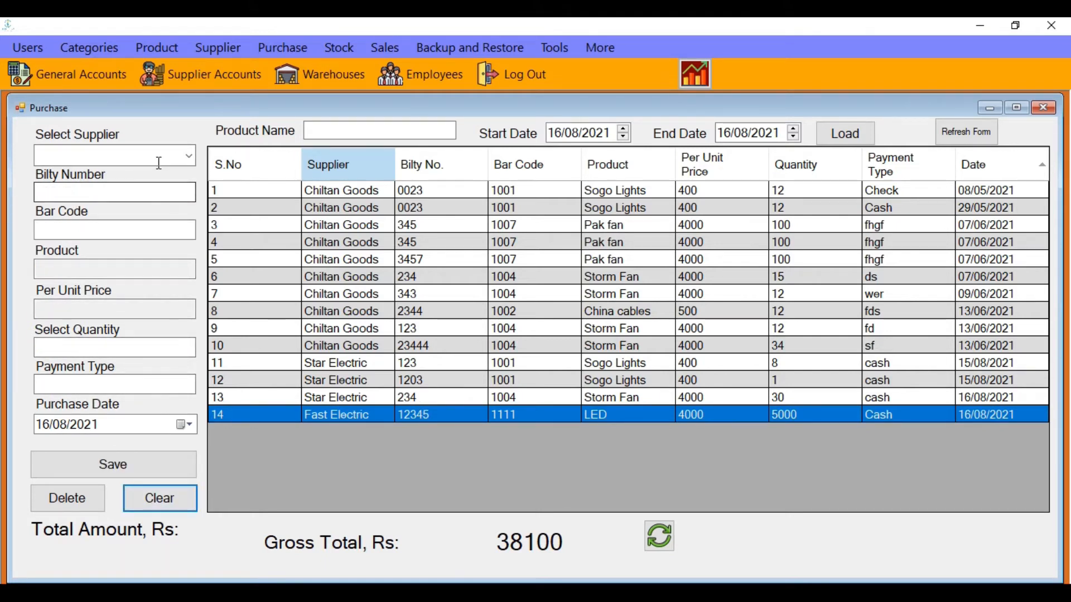
Delete the Chiltan Goods Pak fan purchase with bilty 3457
click(354, 404)
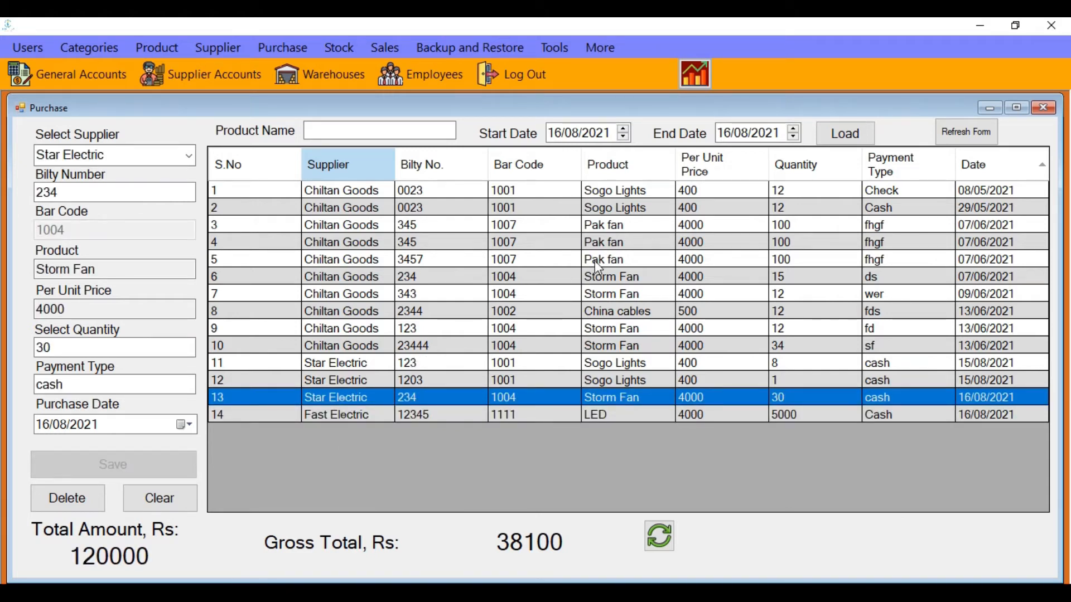
click(542, 259)
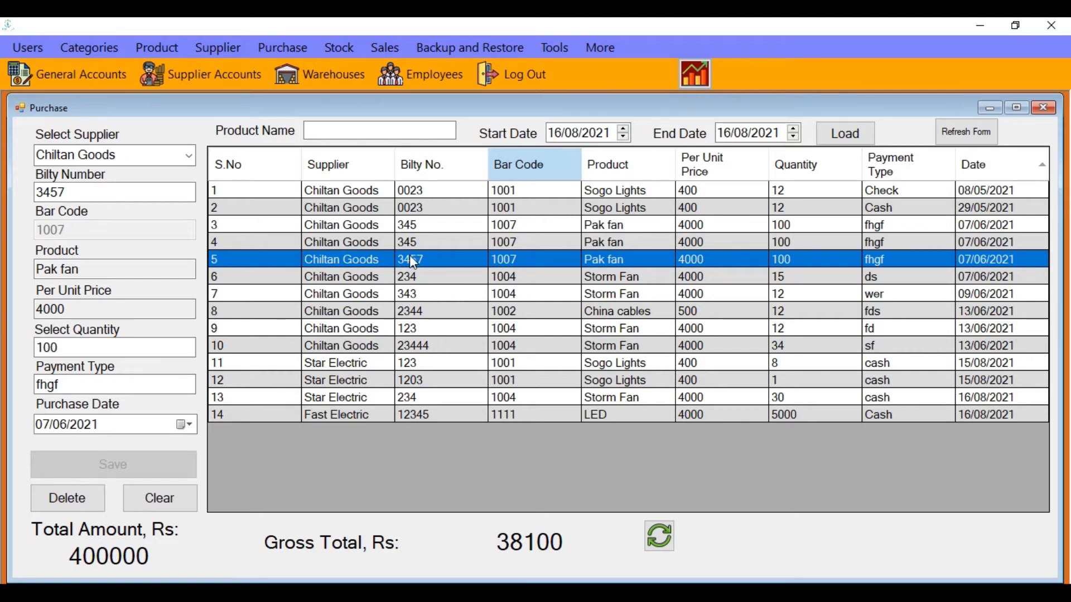
click(98, 499)
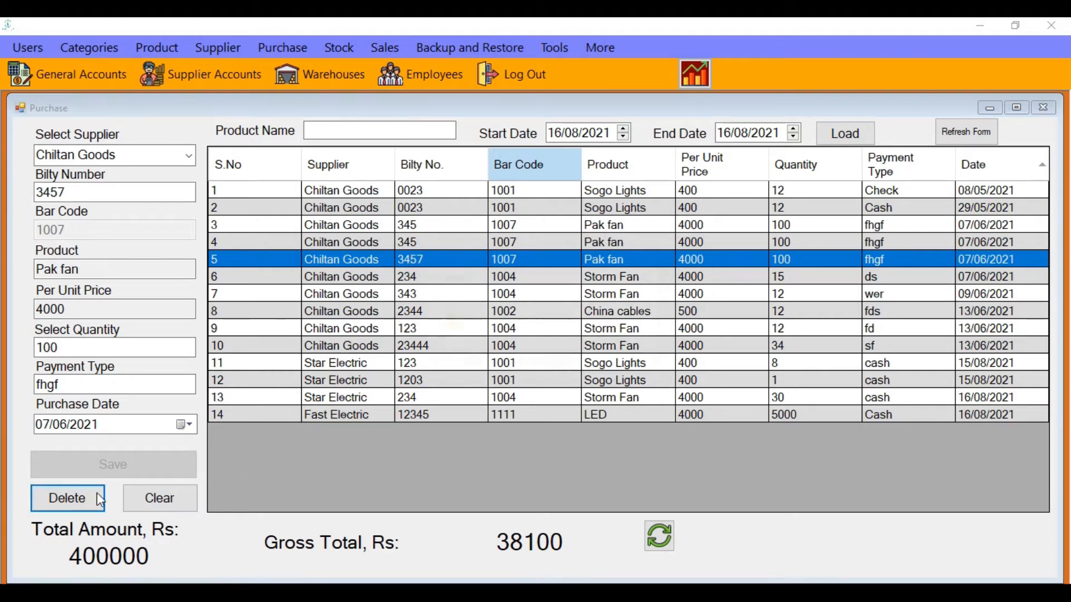
click(493, 369)
click(592, 367)
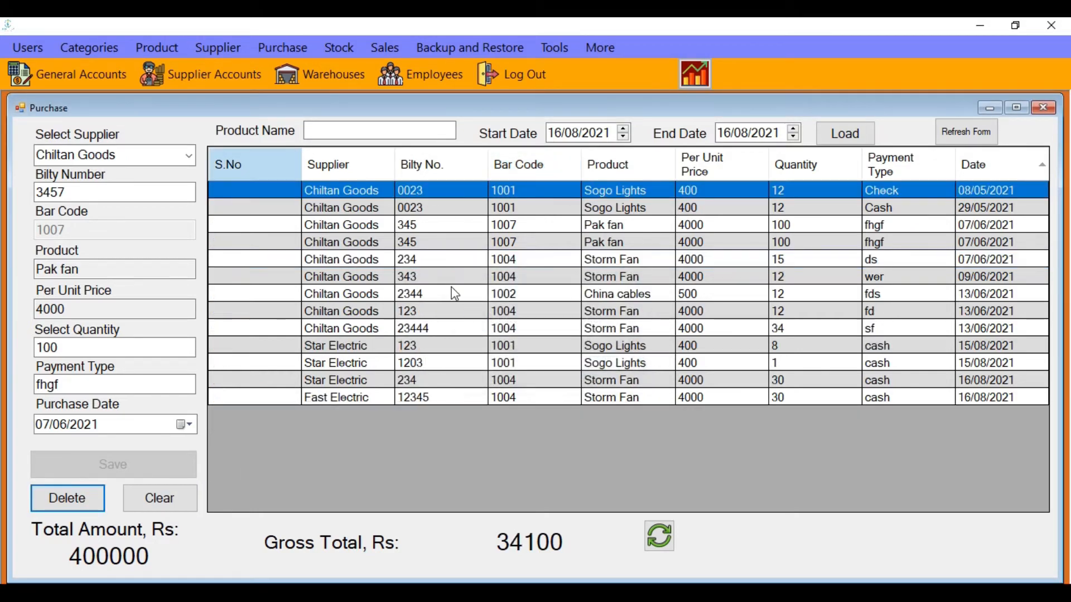
Clear the form and review the Star Electric and Fast Electric LED purchase rows
click(160, 505)
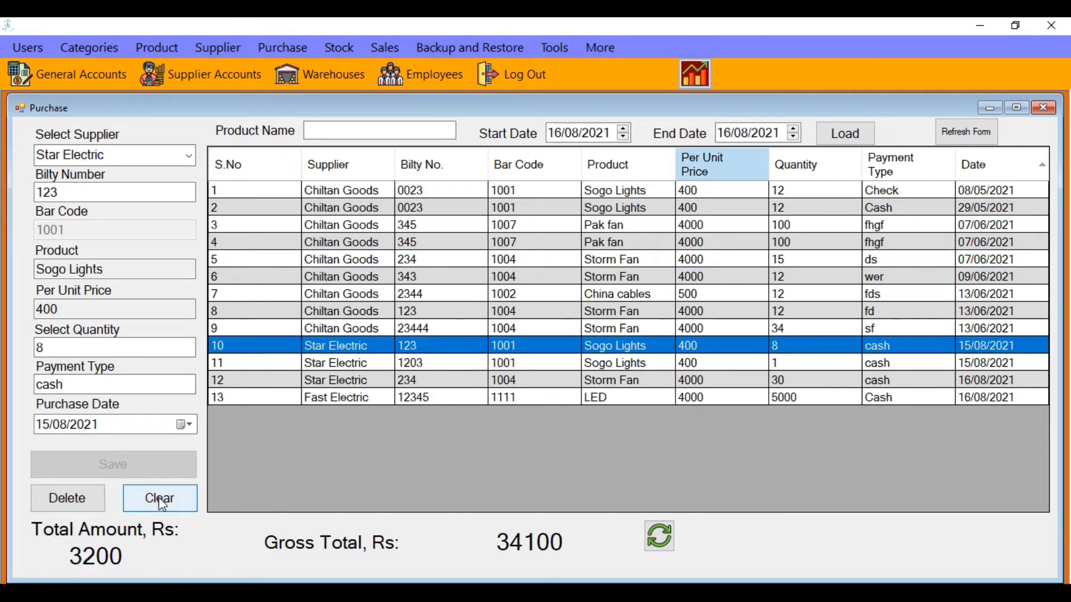
click(186, 495)
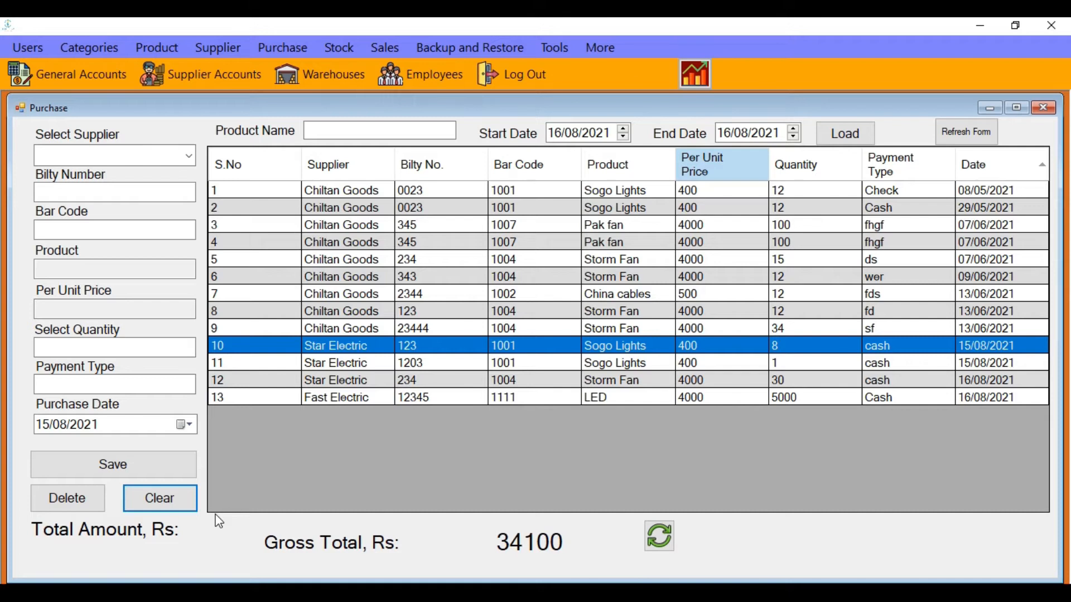
click(435, 363)
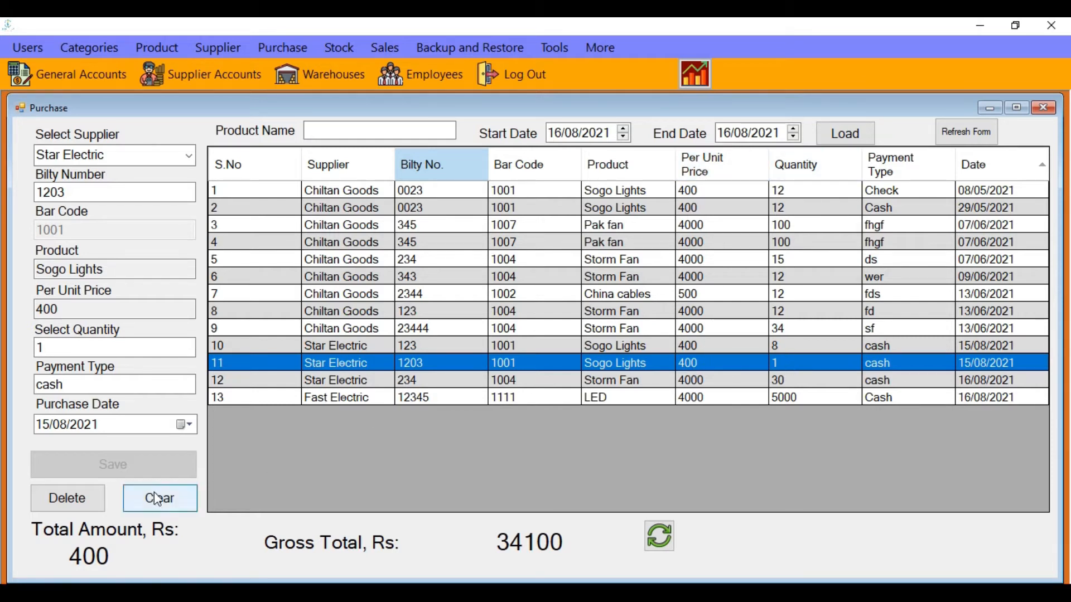
click(724, 382)
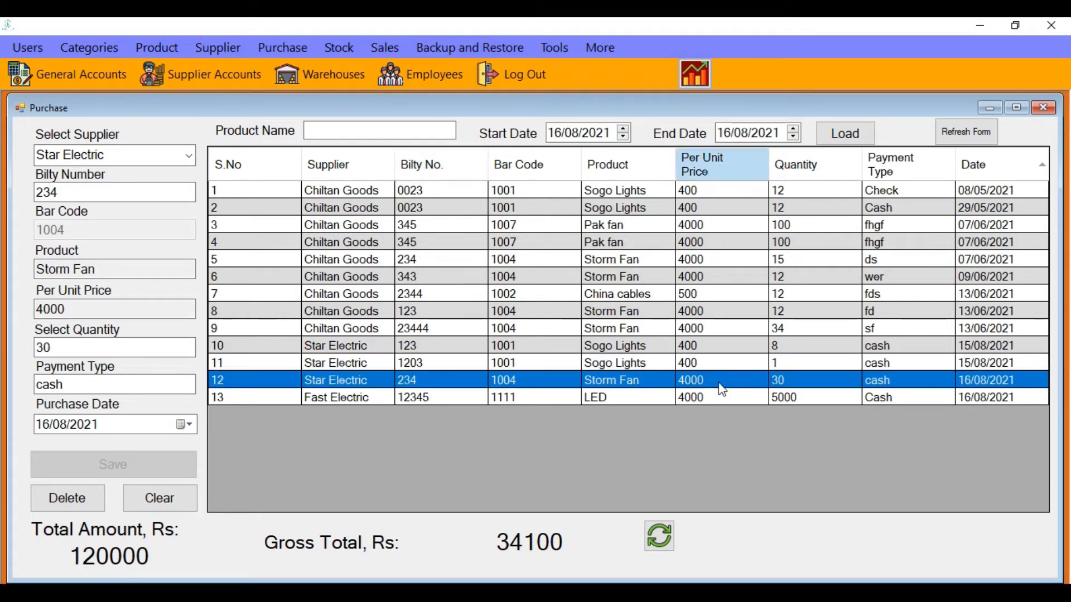
click(707, 397)
Filter purchases from 05/08/2021 to 16/08/2021, then refresh to list all 13 records
click(717, 382)
click(556, 133)
text(05)
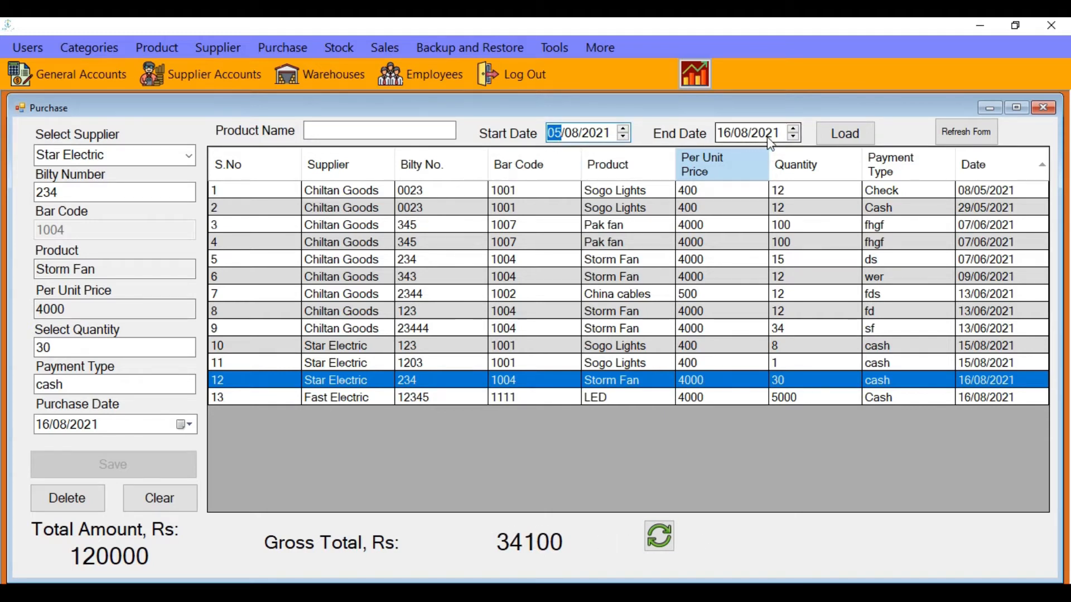
click(834, 142)
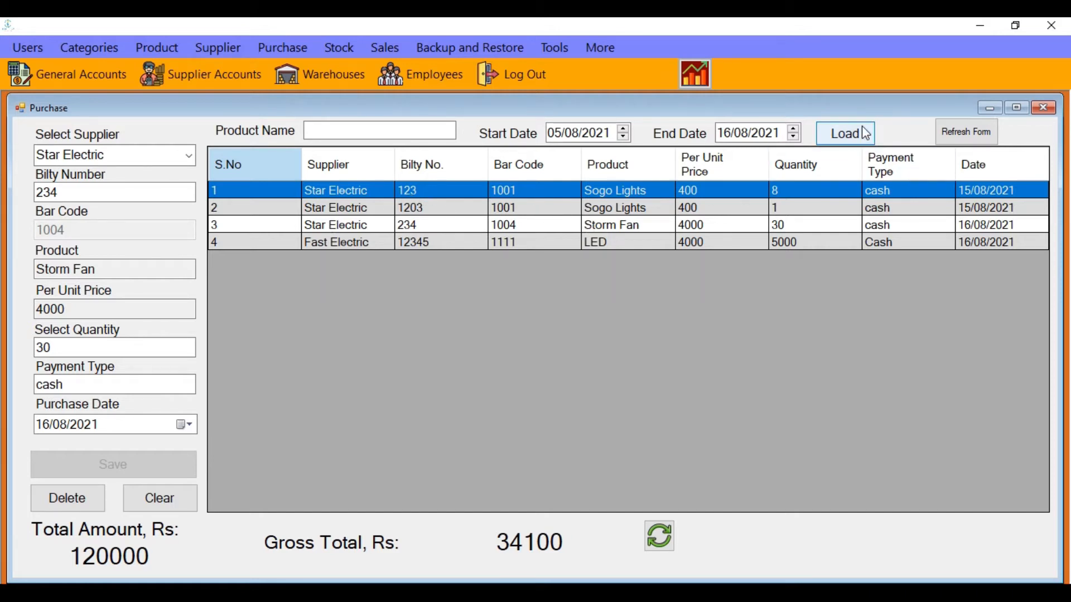
click(943, 133)
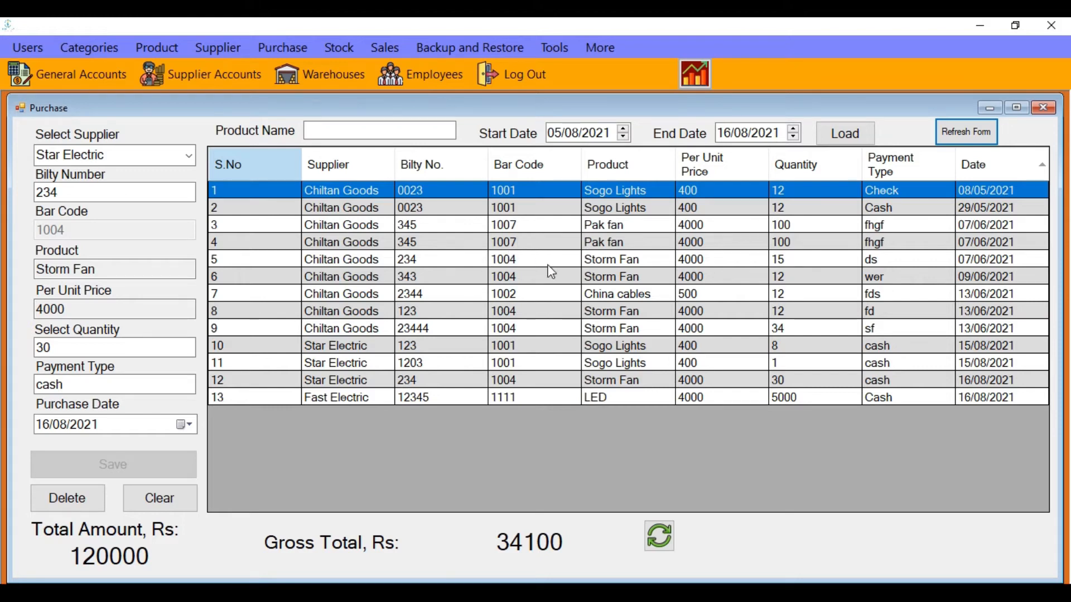
Open the Stock window listing 5 products totalling 20214000
click(337, 49)
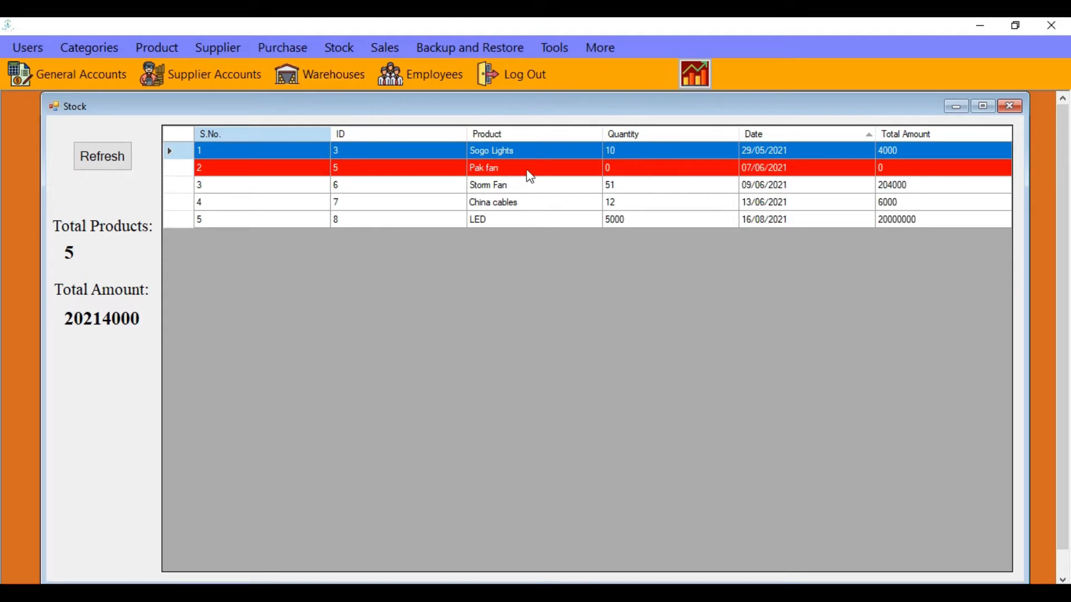
Start a new Fast Electric purchase with bilty number 567
click(281, 49)
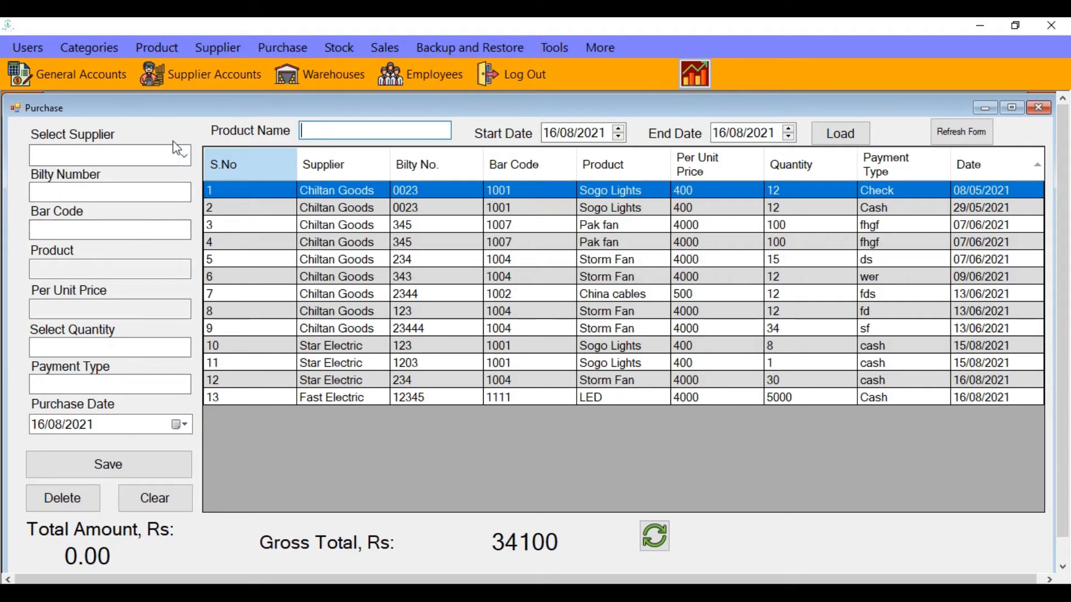
click(181, 158)
click(161, 171)
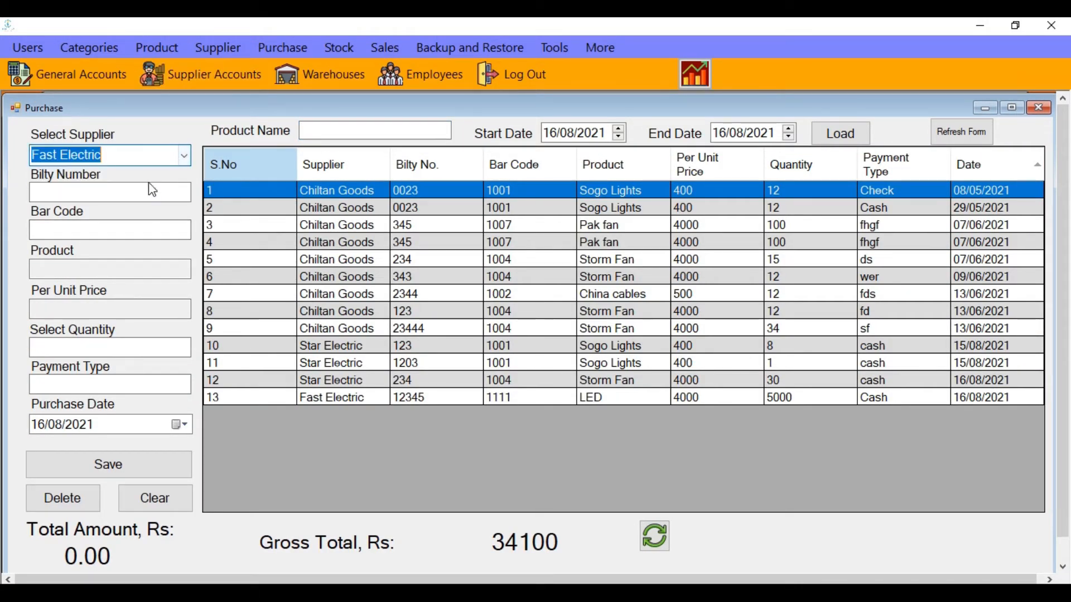
click(158, 195)
text(567)
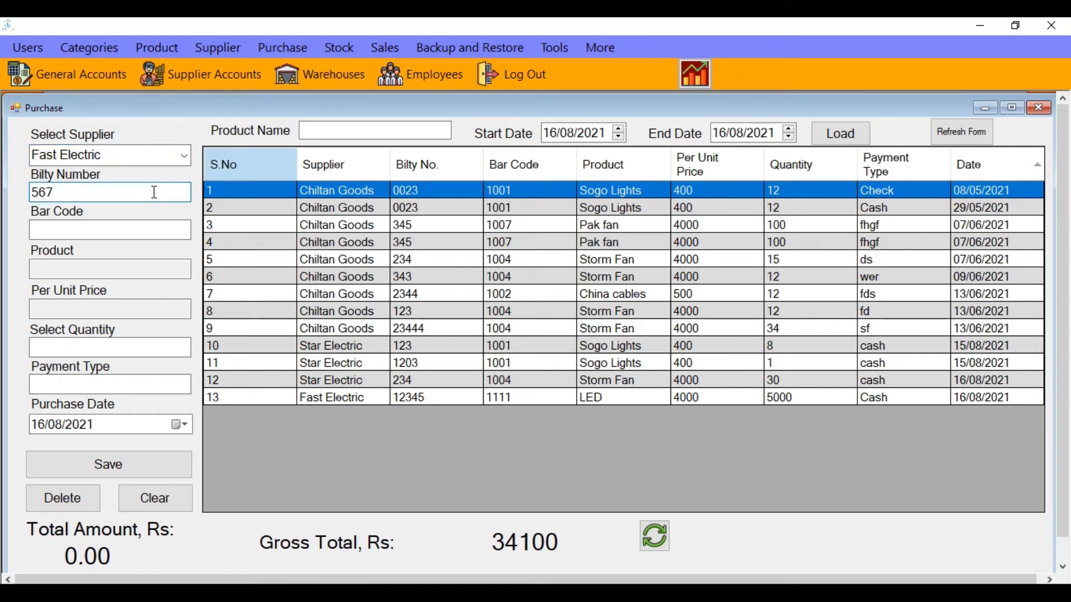
Add 12 Storm Fans (bar code 1004) with a payment type and save the purchase
click(150, 236)
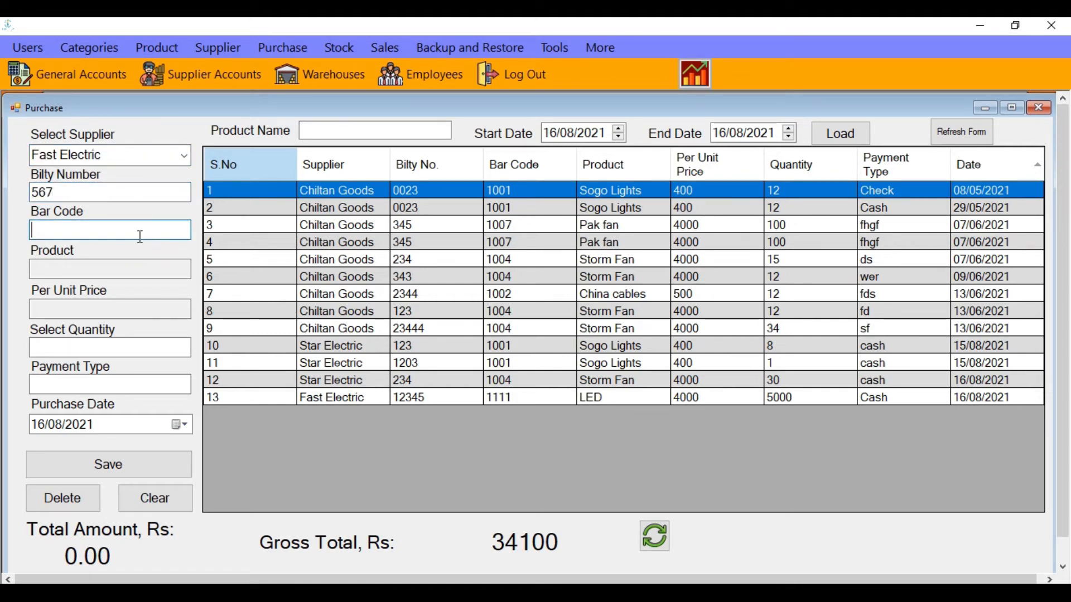
text(1004)
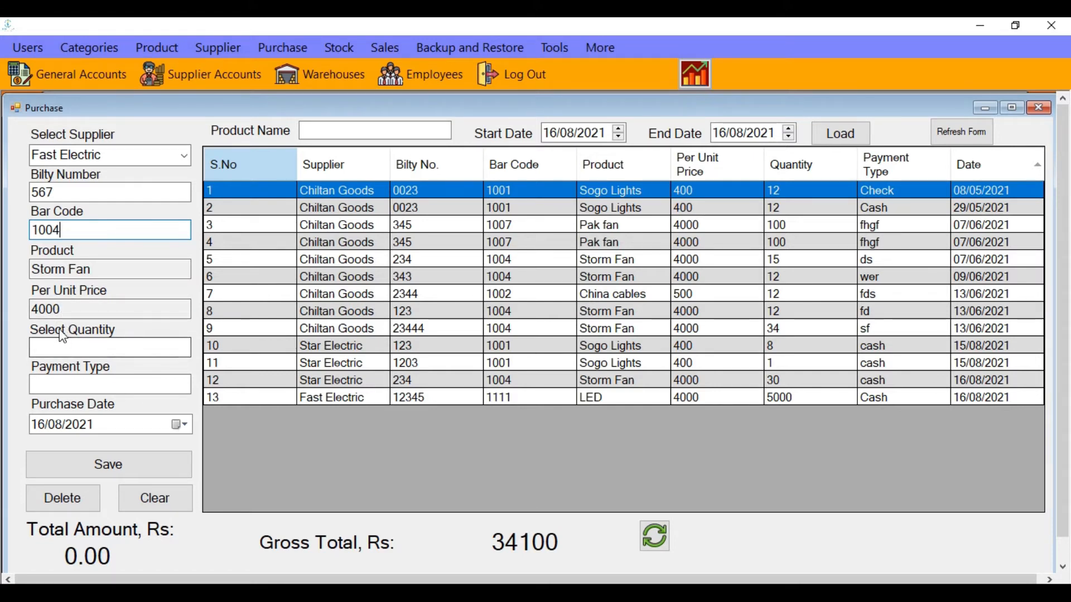
click(65, 349)
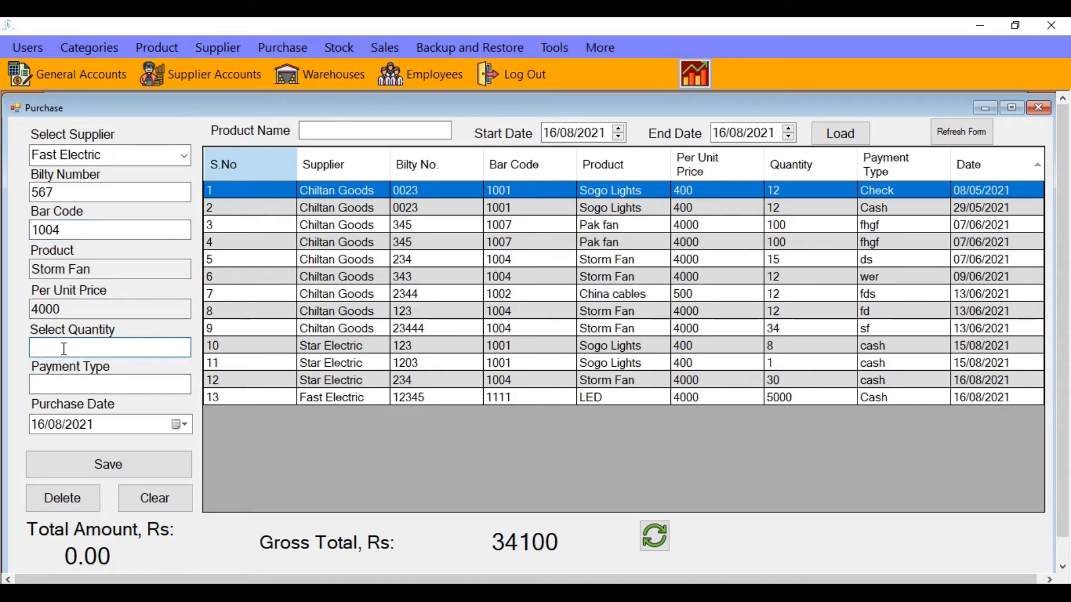
text(12)
click(72, 379)
text(da)
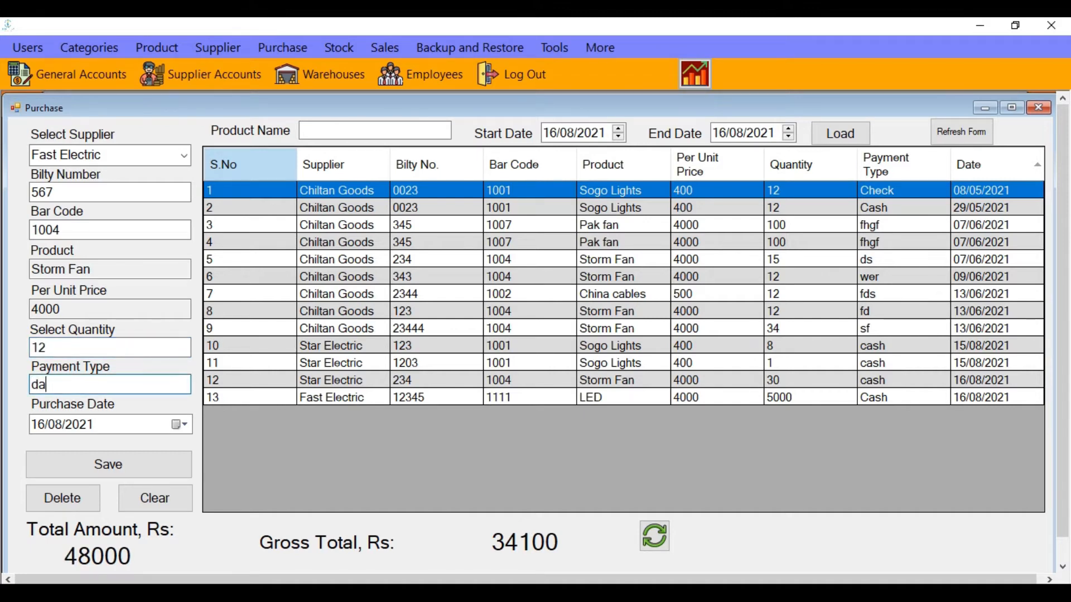
text(sd)
click(115, 455)
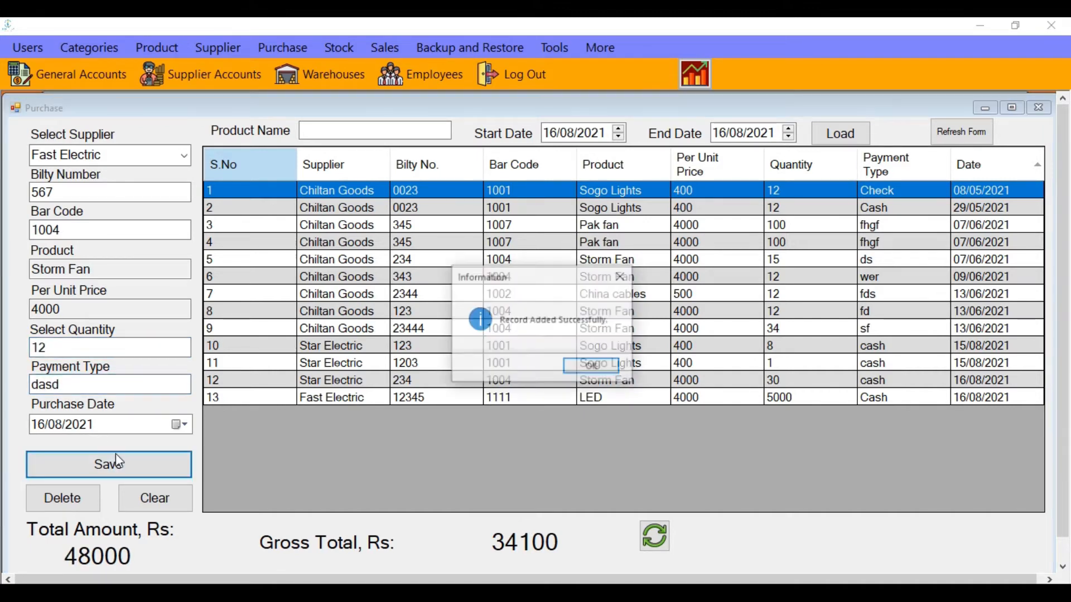
click(586, 368)
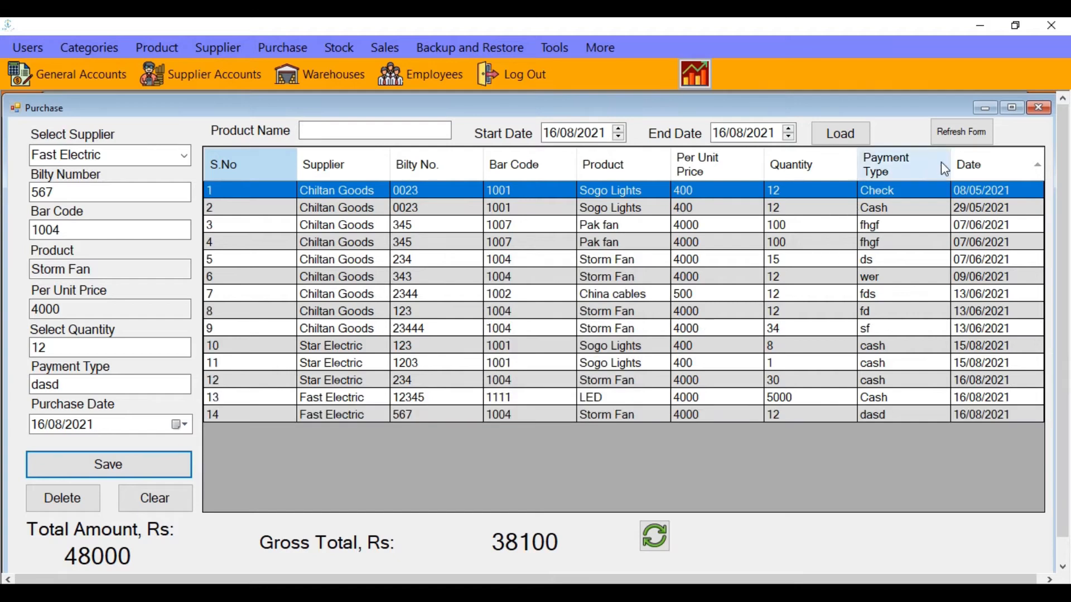
click(981, 109)
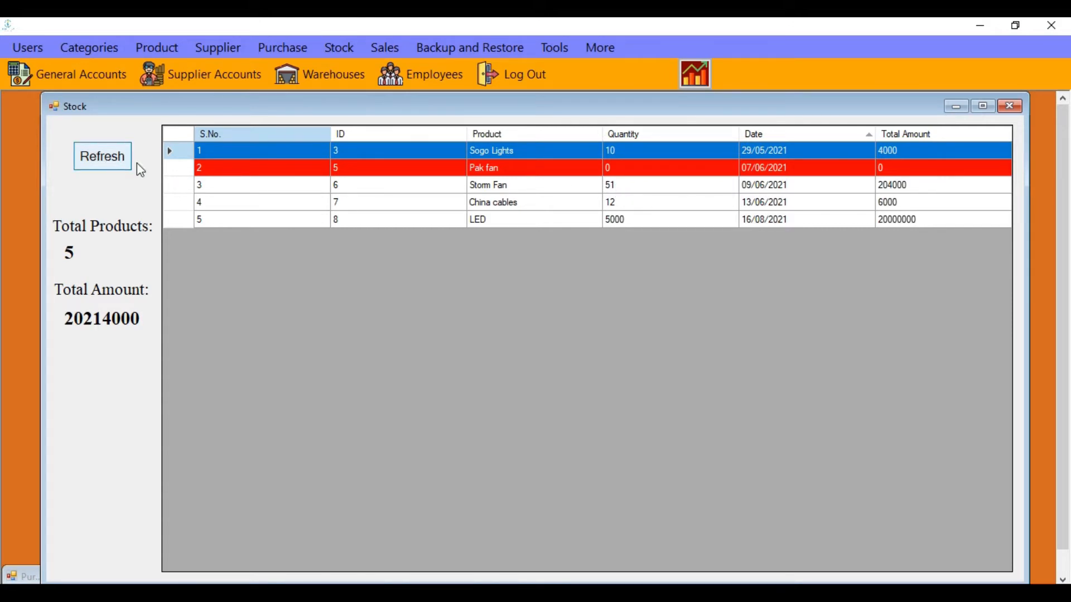
Refresh stock to show Storm Fan at 63 and total 20262000, then inspect the rows
click(97, 165)
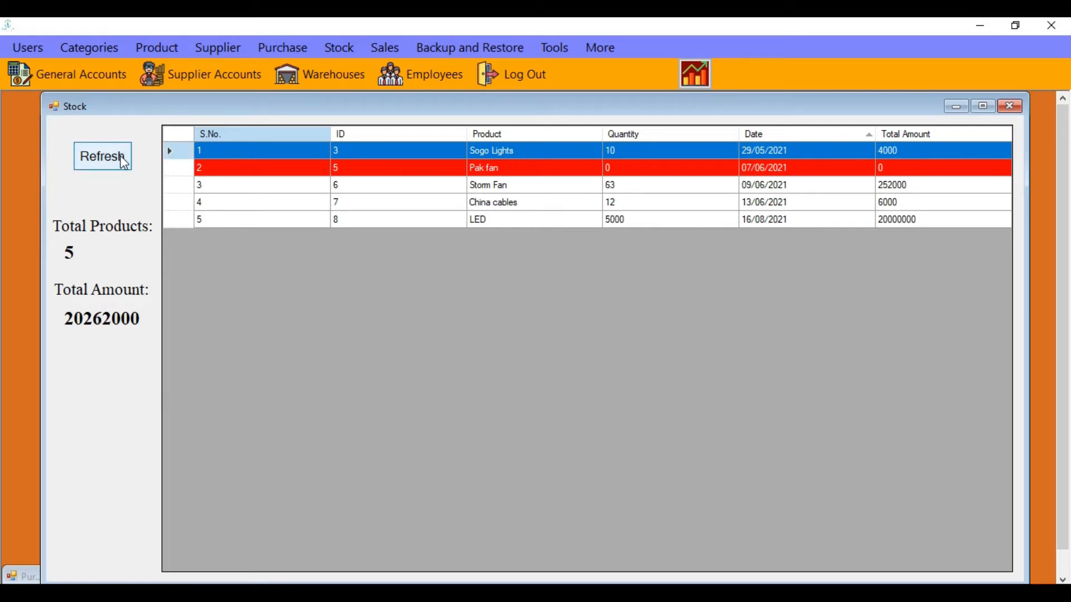
click(612, 190)
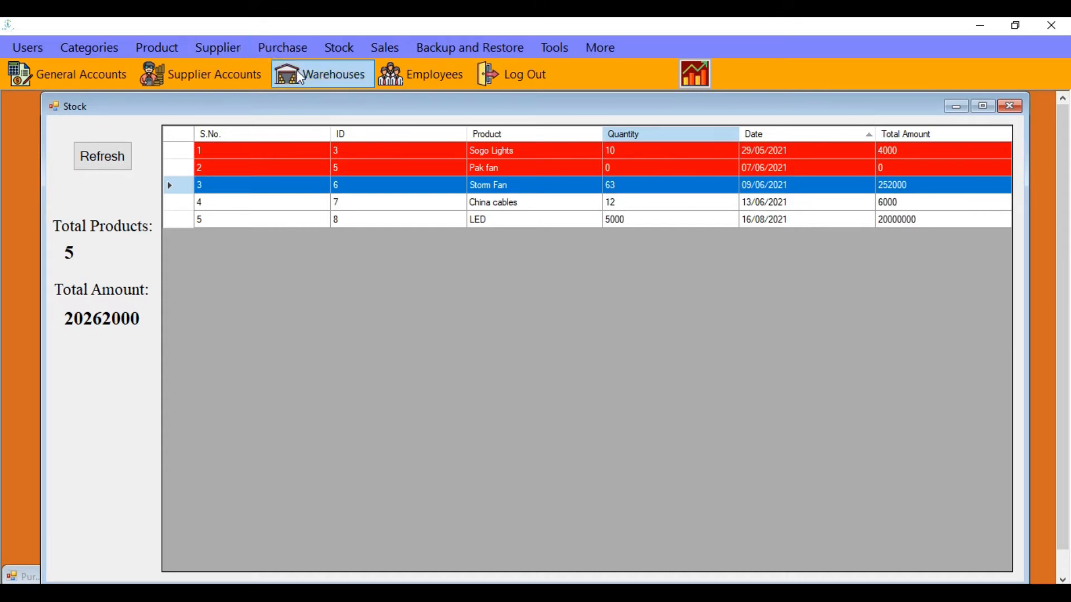
click(575, 206)
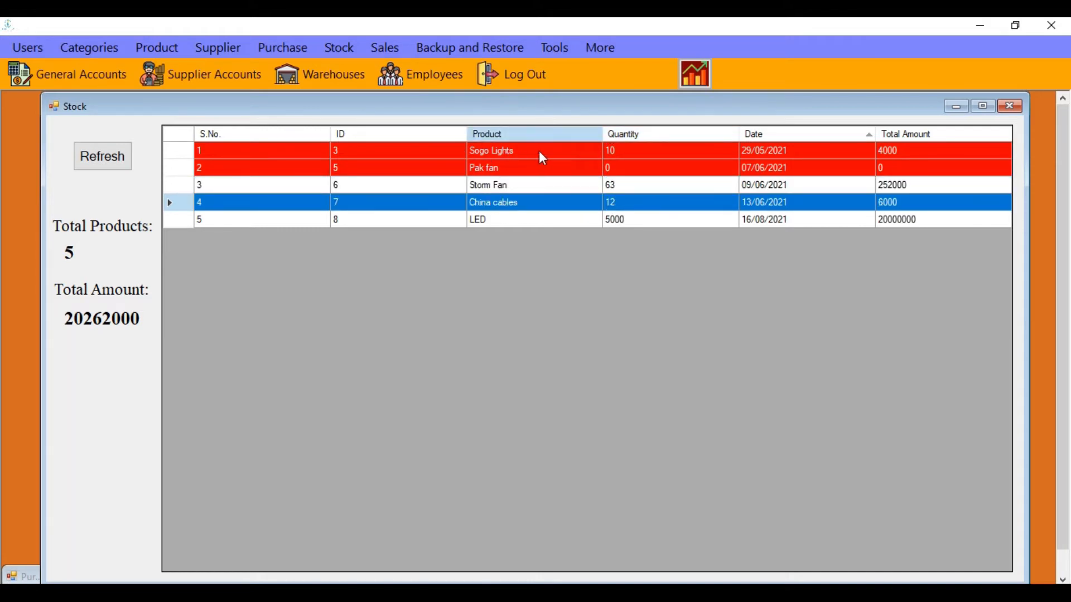
click(560, 169)
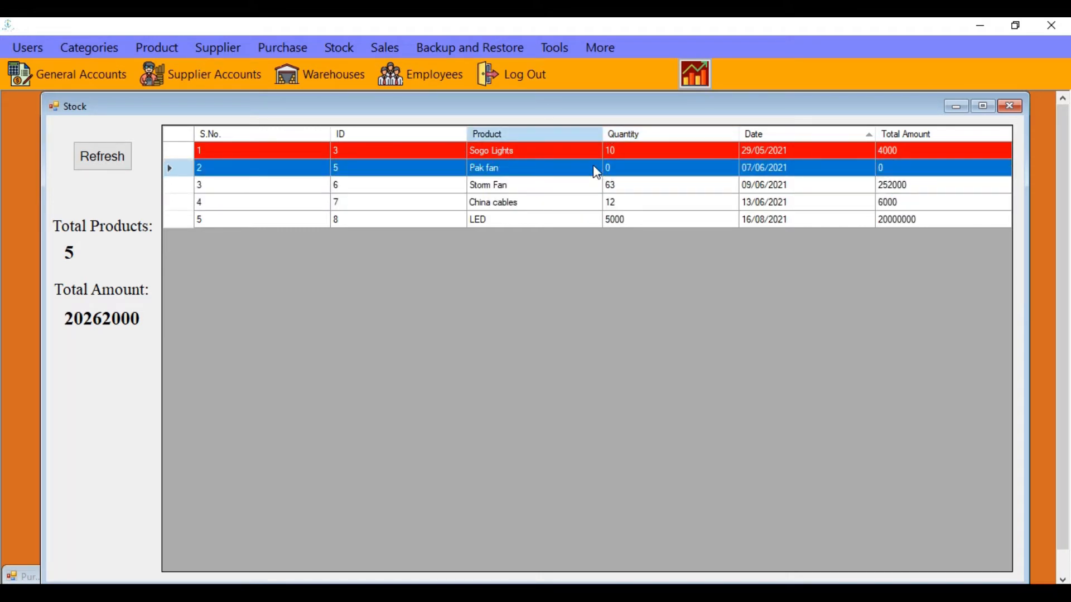
click(586, 158)
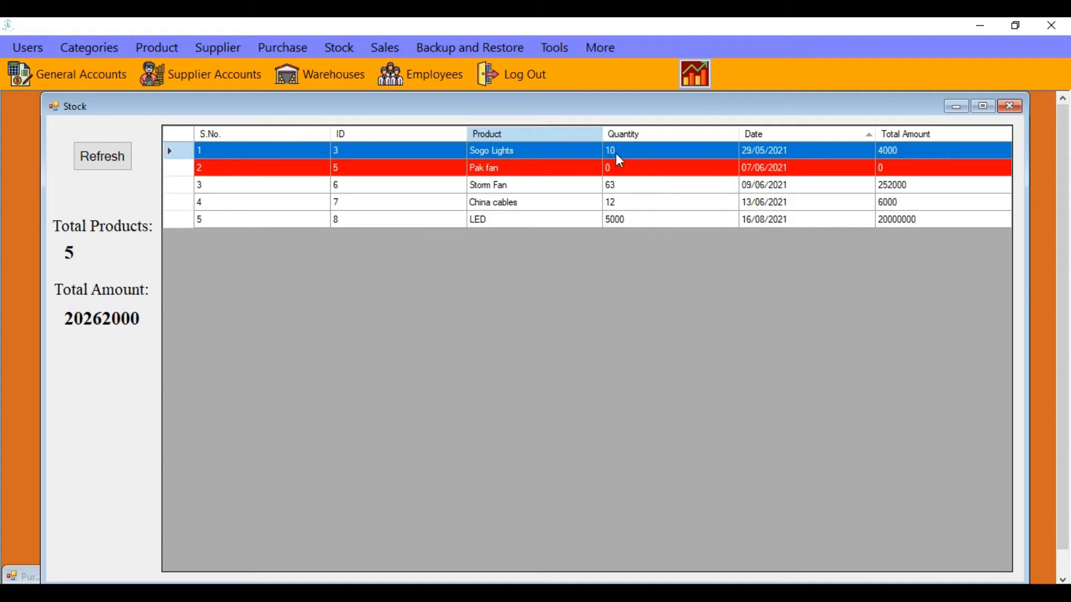
Start a Star Electric purchase with bilty number 5674
click(954, 107)
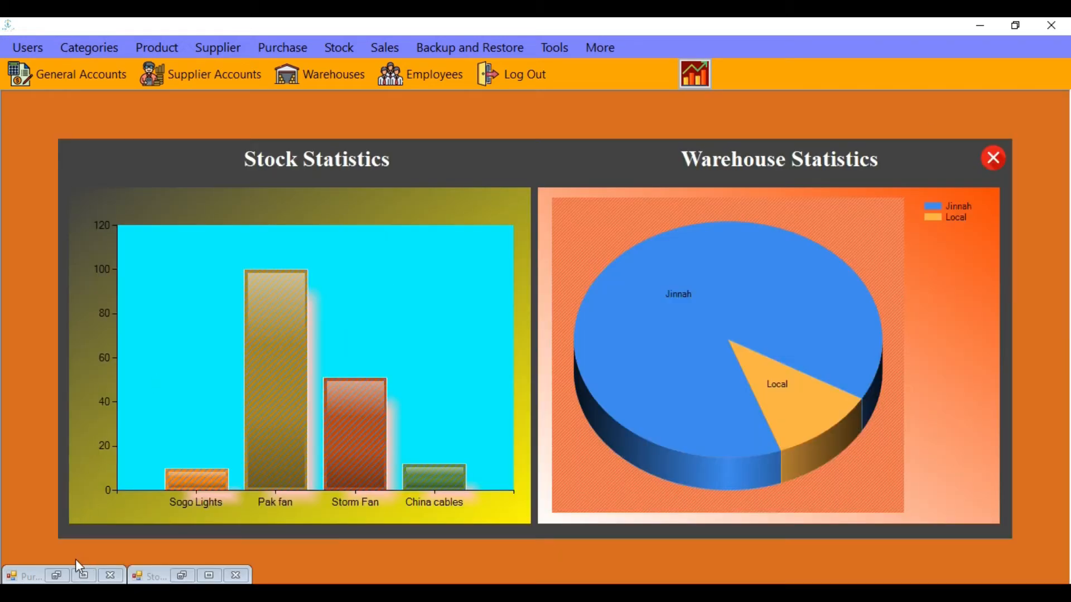
click(71, 579)
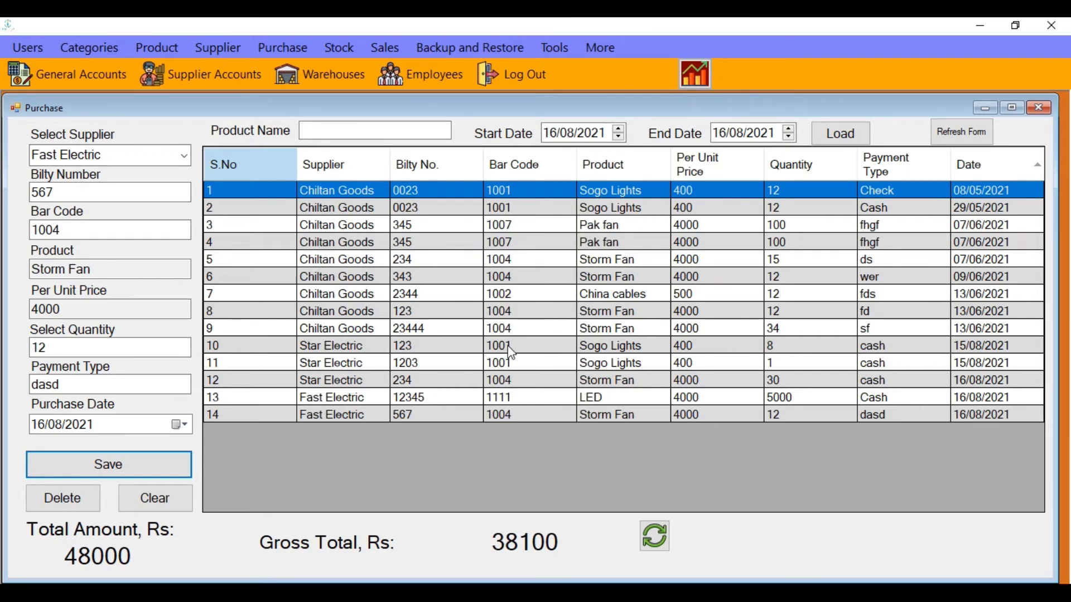
click(148, 157)
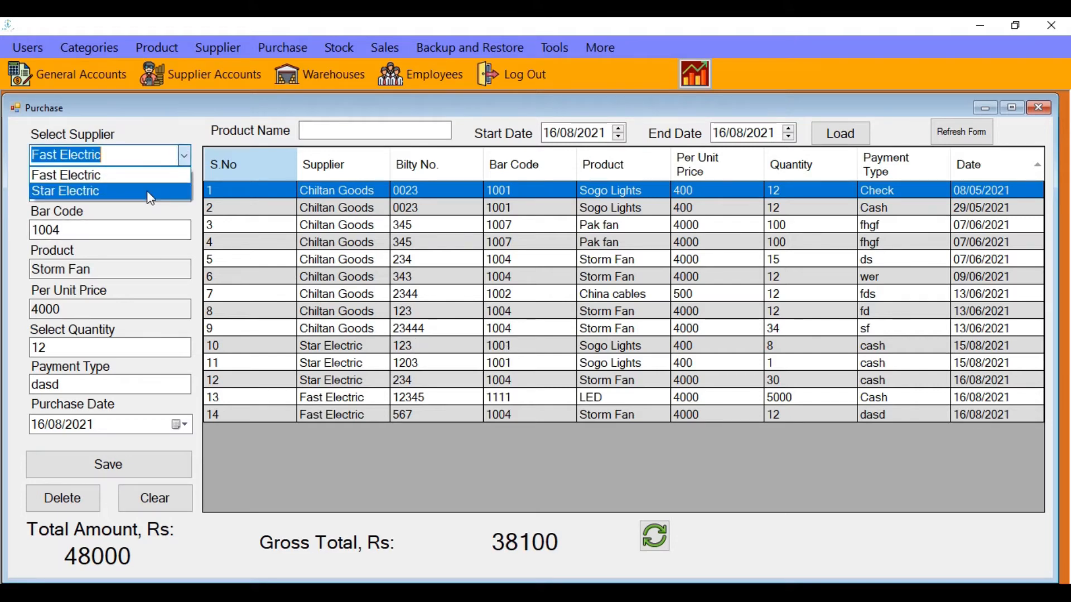
click(151, 192)
click(106, 192)
text(4)
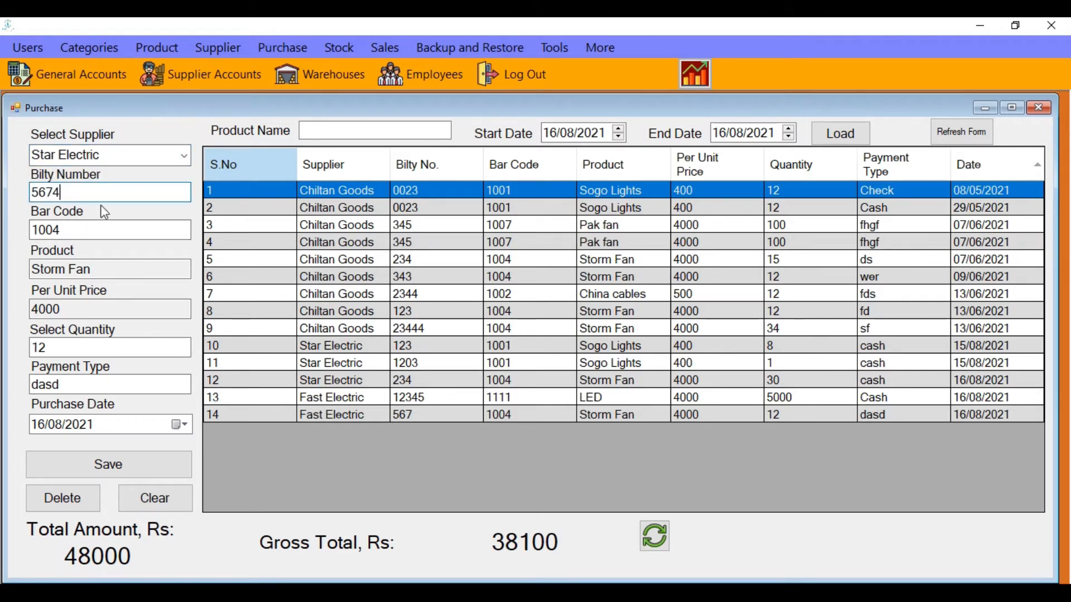
Purchase 80 Sogo Lights (bar code 1001) and save the record
drag(84, 230, 21, 238)
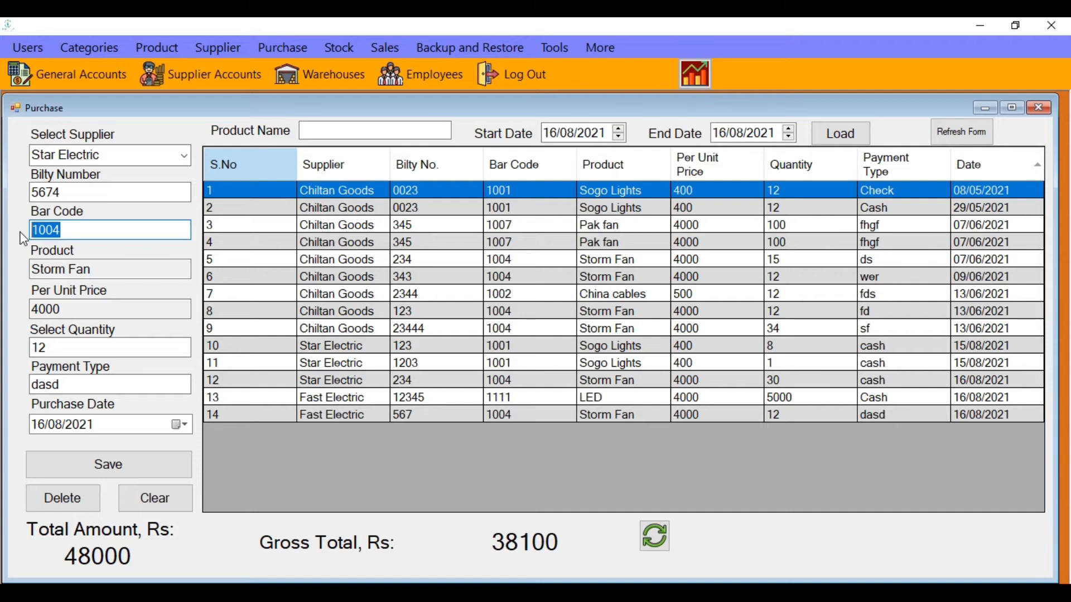
text(1001)
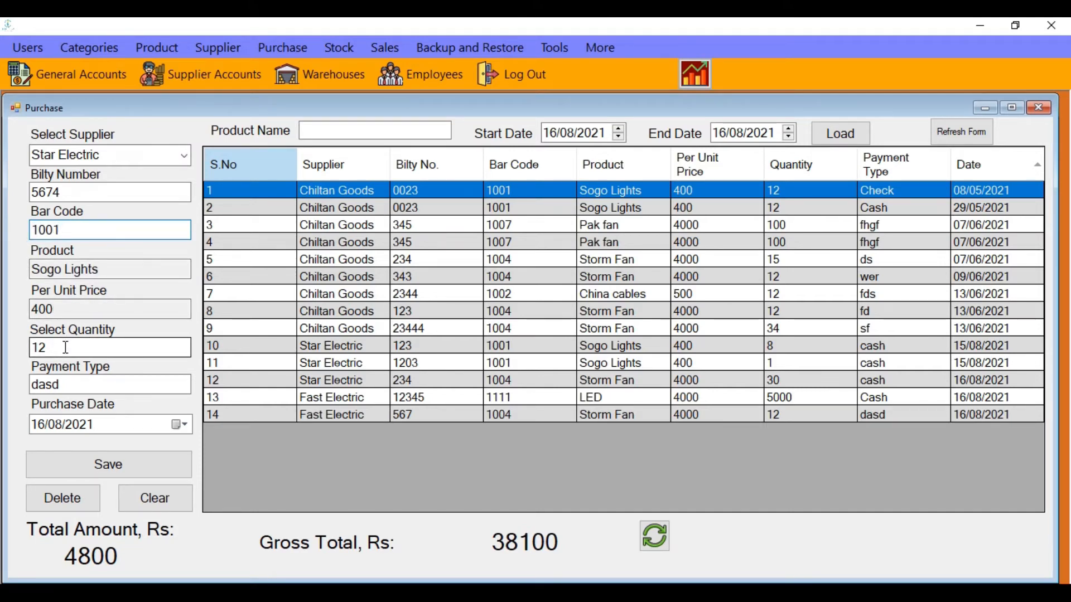
drag(66, 347, 12, 355)
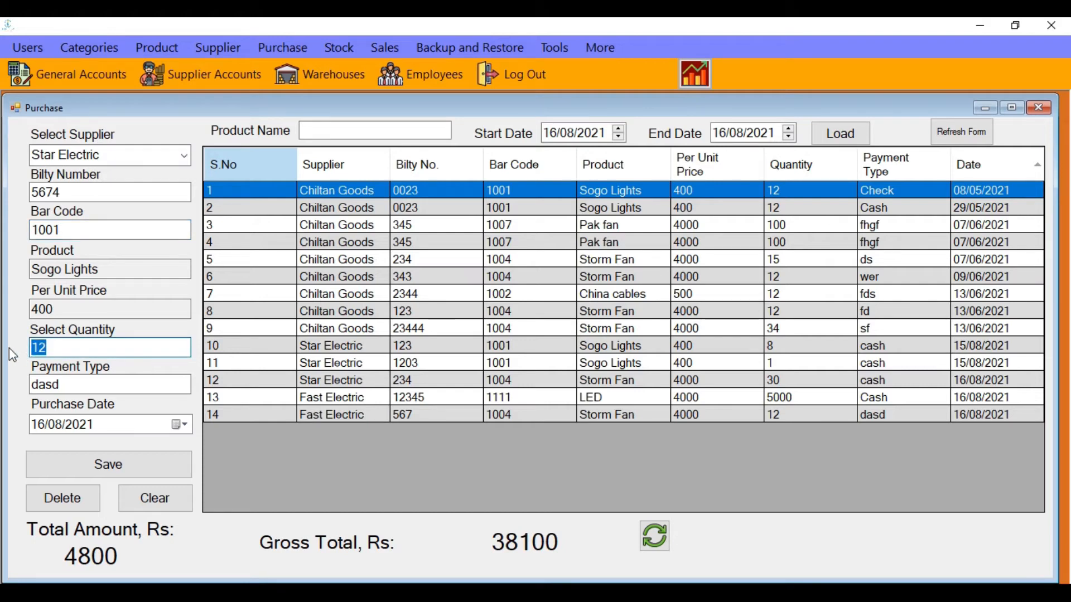
text(80)
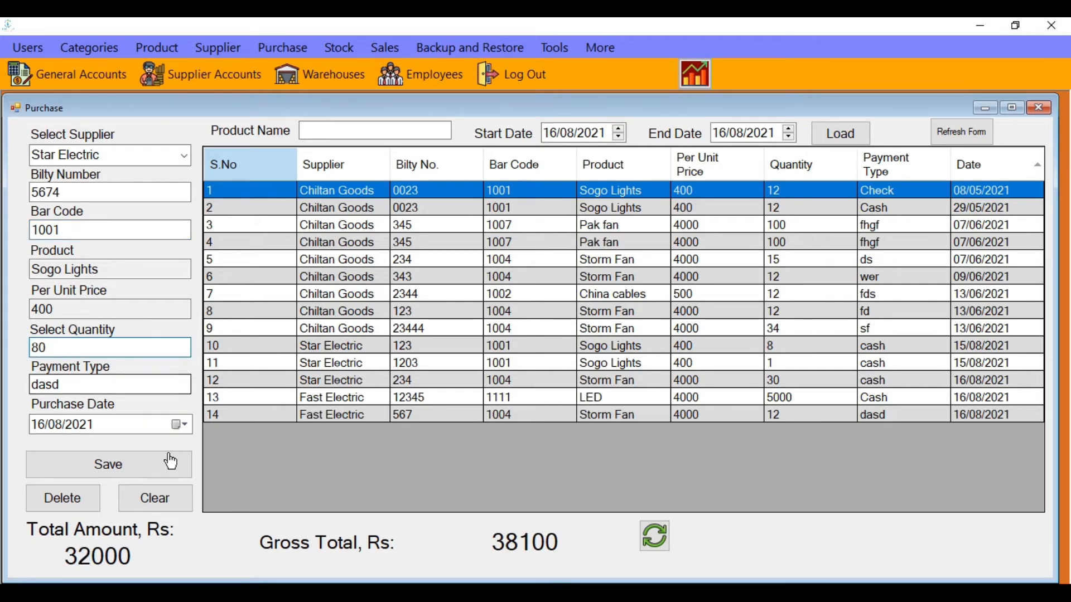
click(159, 478)
click(591, 367)
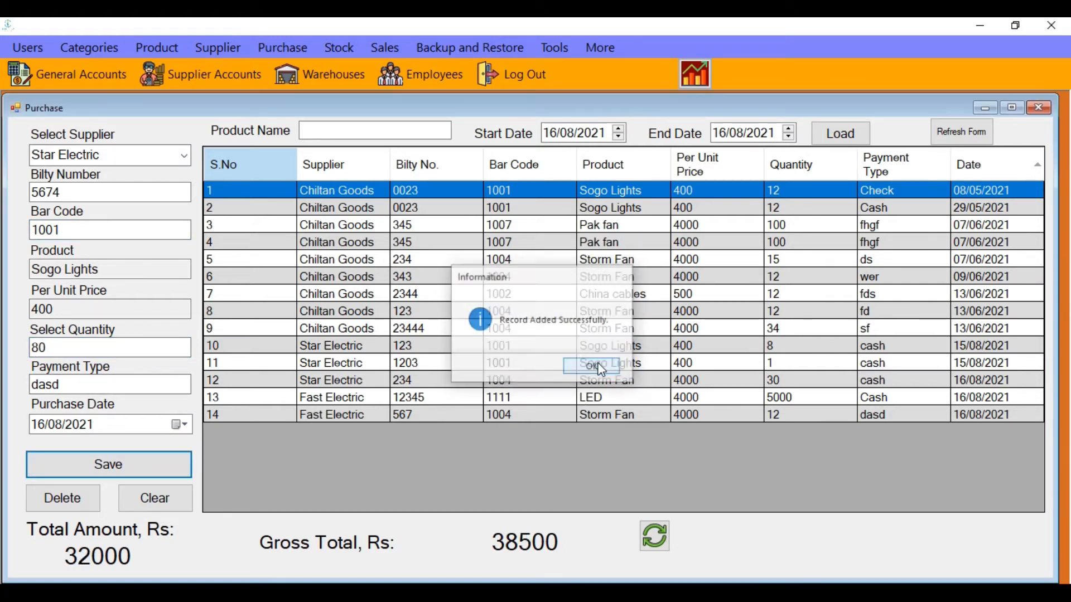
click(986, 108)
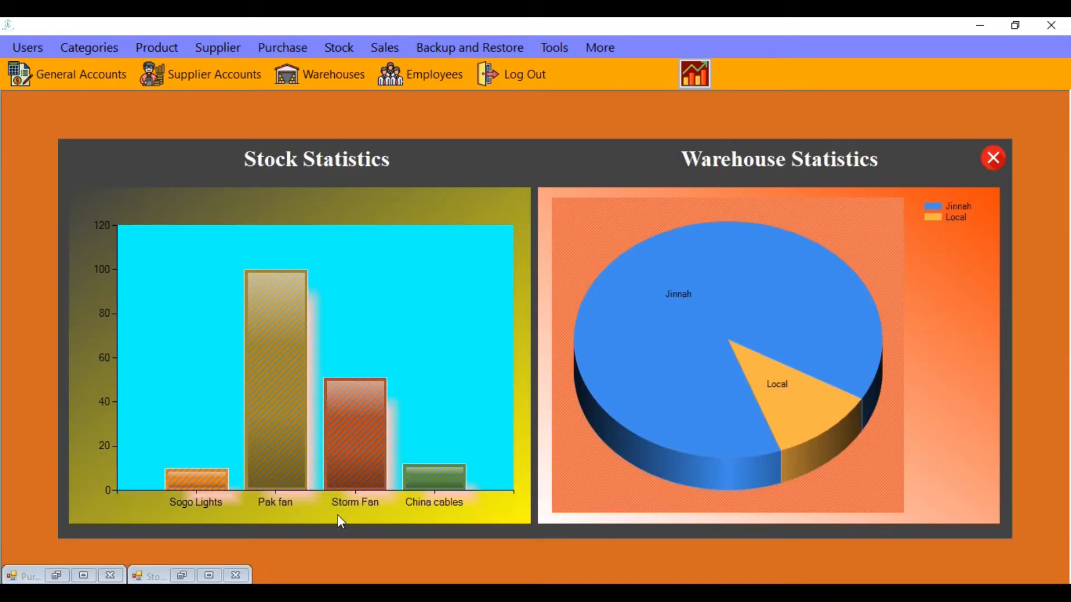
Refresh stock to show Sogo Lights at 90 and total amount 20294000
click(189, 576)
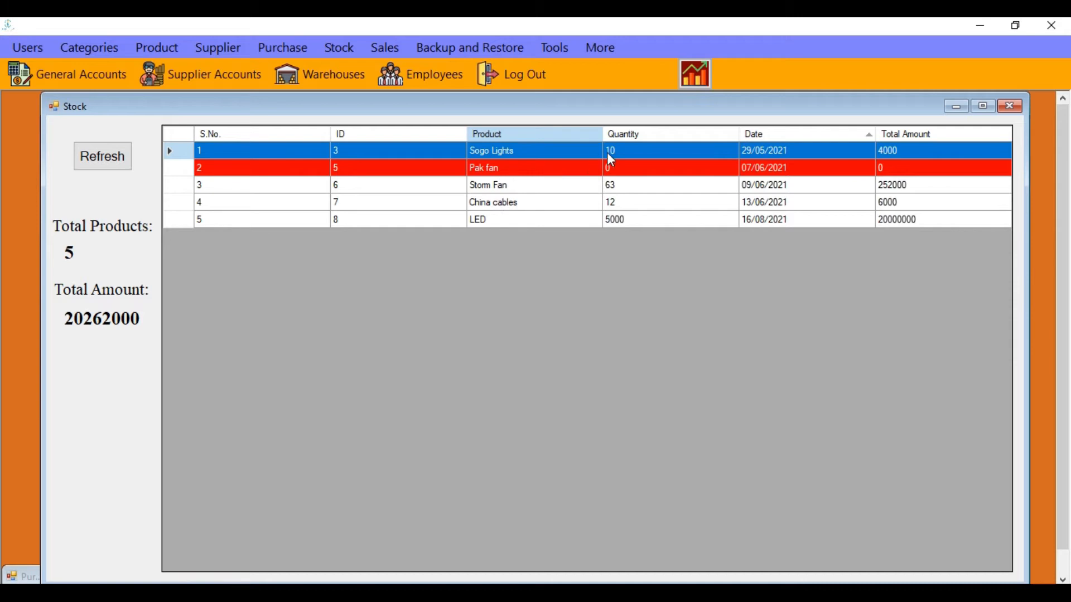
click(93, 159)
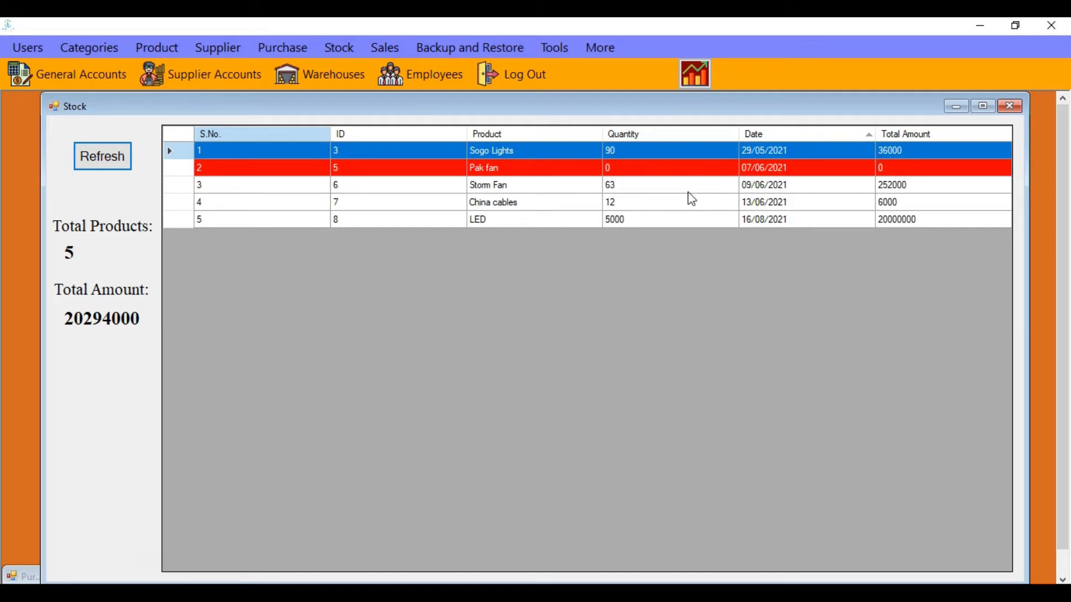
click(564, 203)
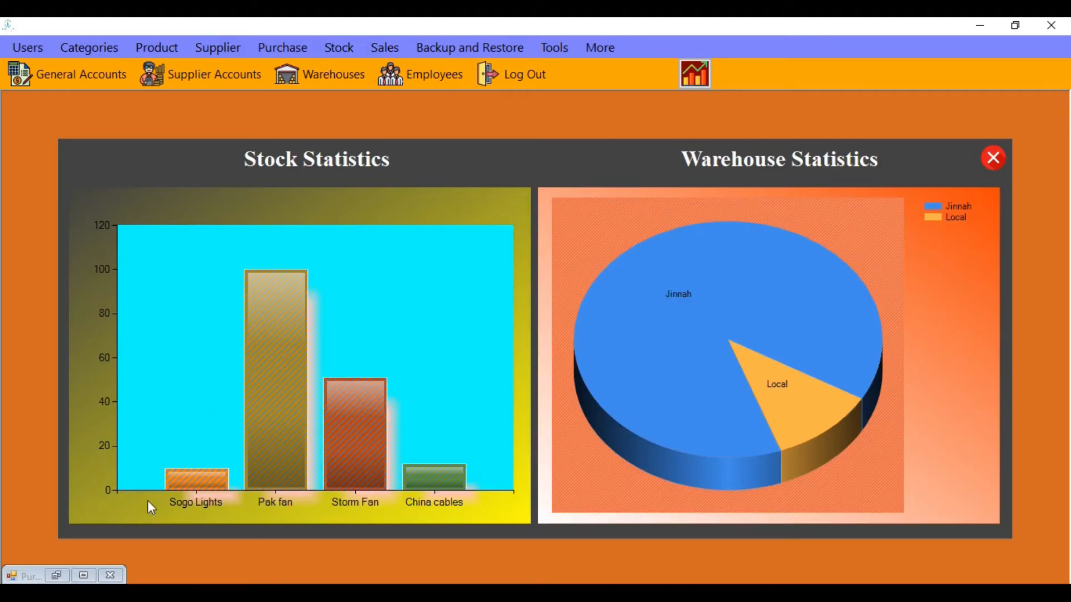
Close the minimized purchase form and set the stock list aside
click(110, 576)
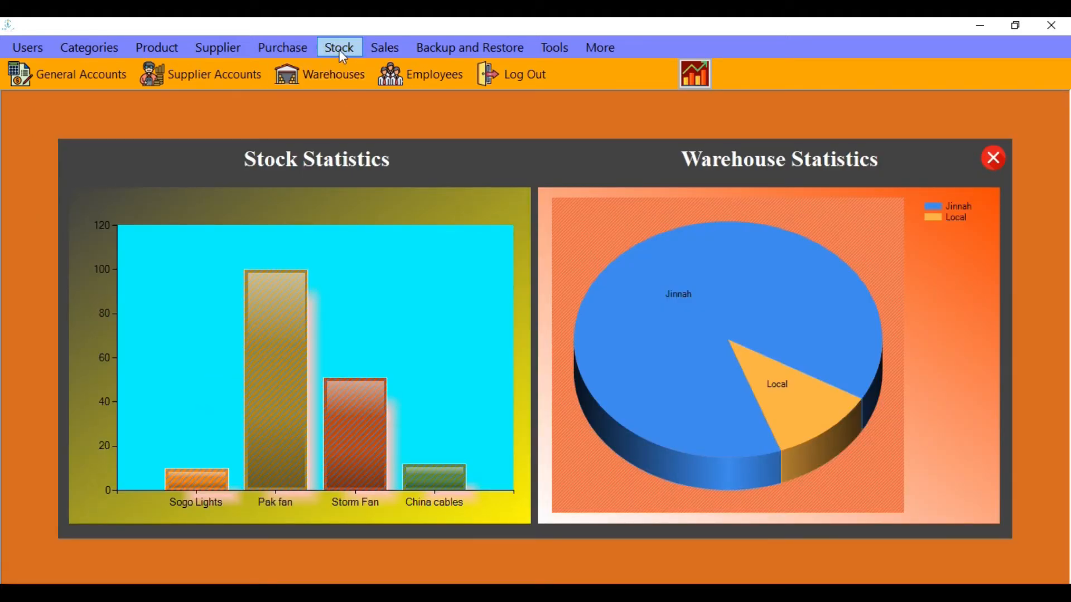
click(340, 49)
click(952, 106)
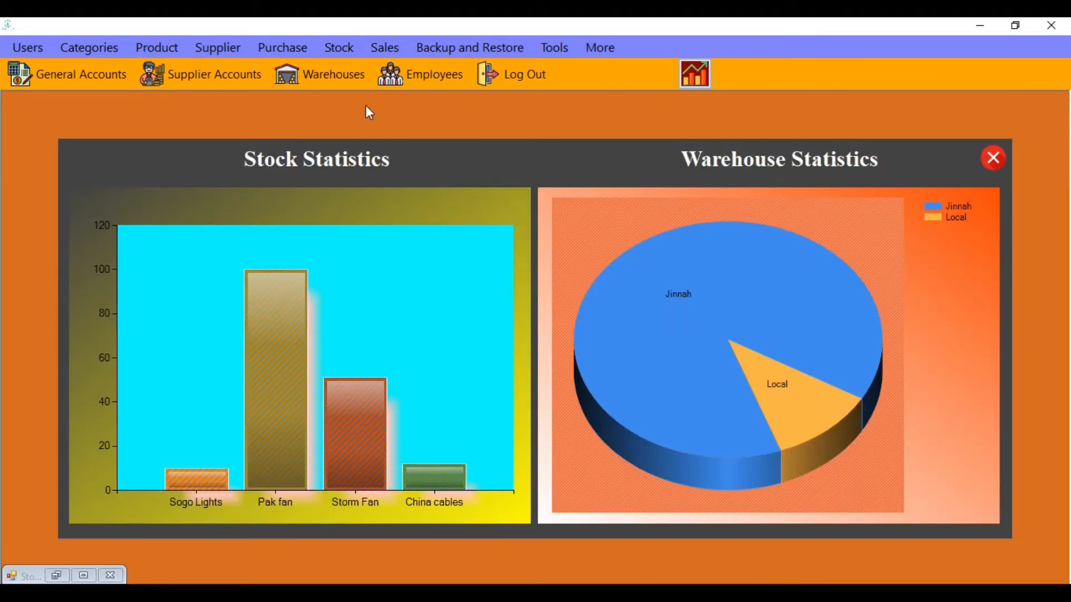
Sell 5 Storm Fans (bar code 1004) for cash with description 'des', totalling 20000
click(386, 54)
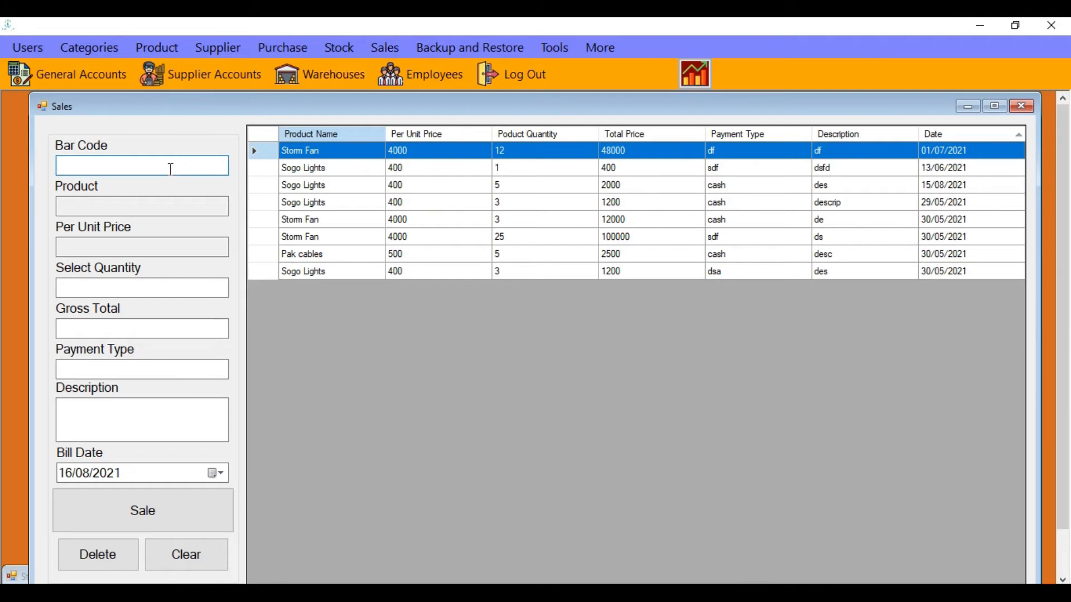
text(1004)
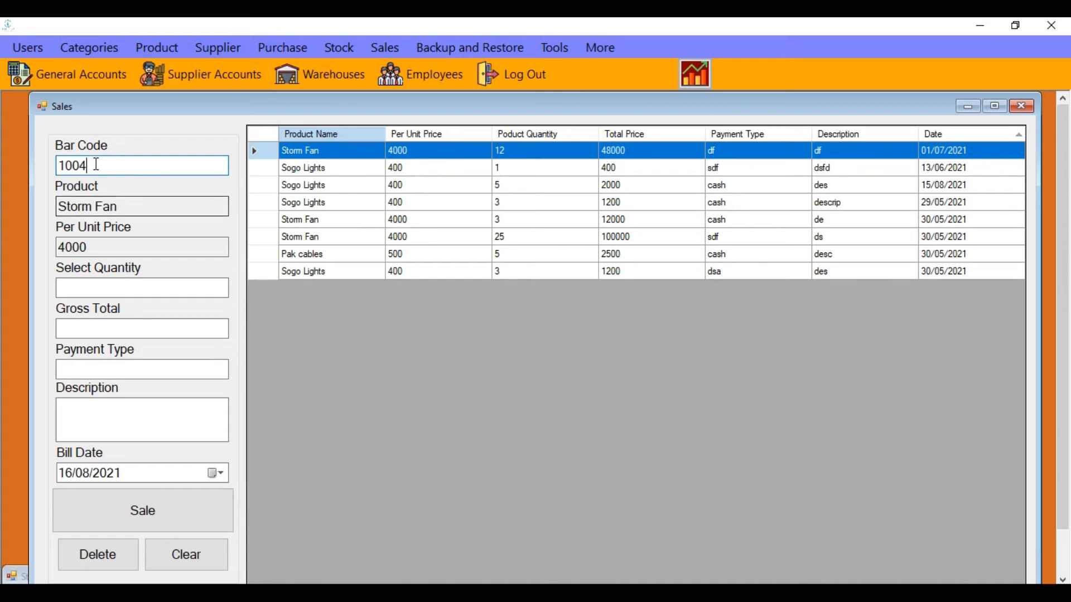
click(104, 289)
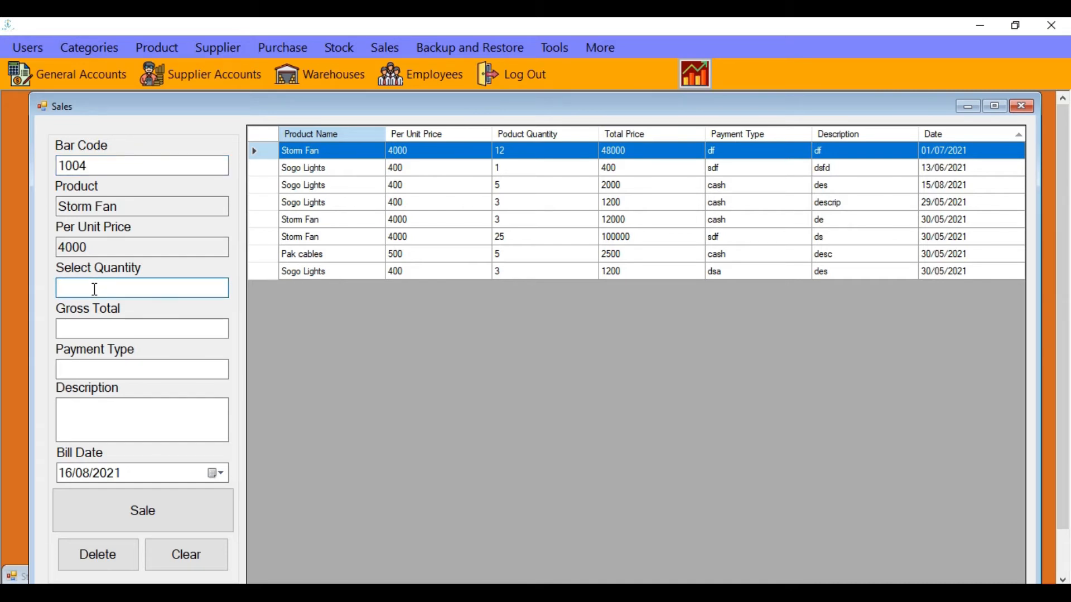
text(5)
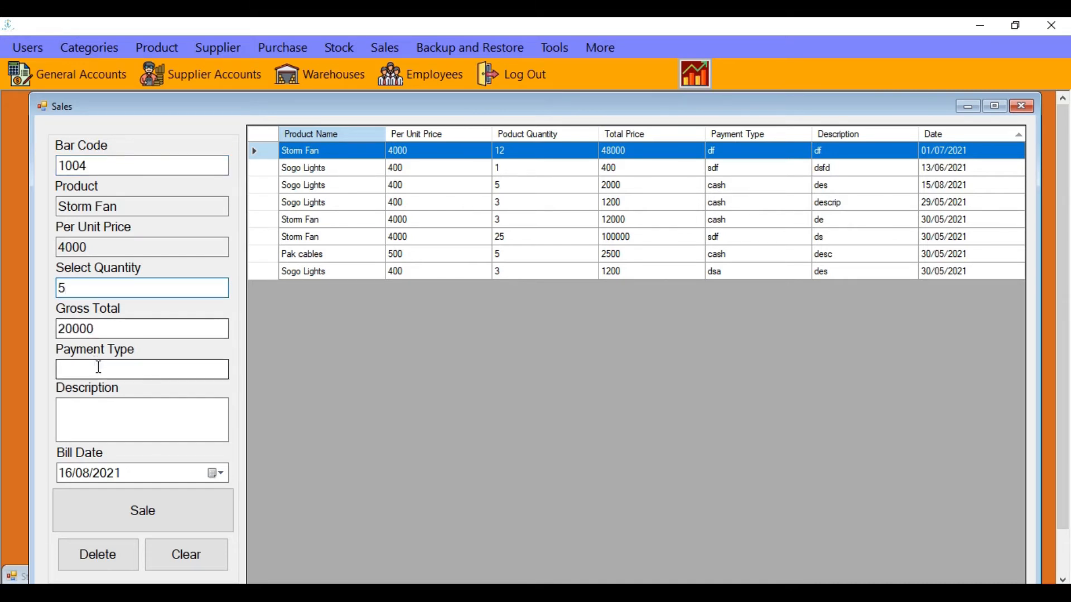
click(102, 371)
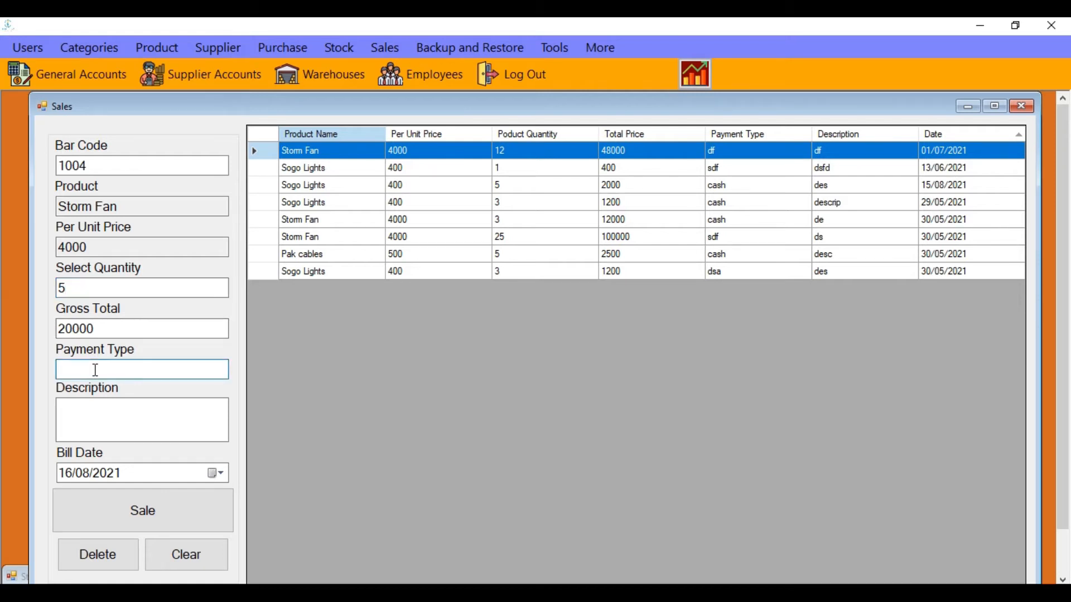
text(cash)
click(84, 412)
text(des)
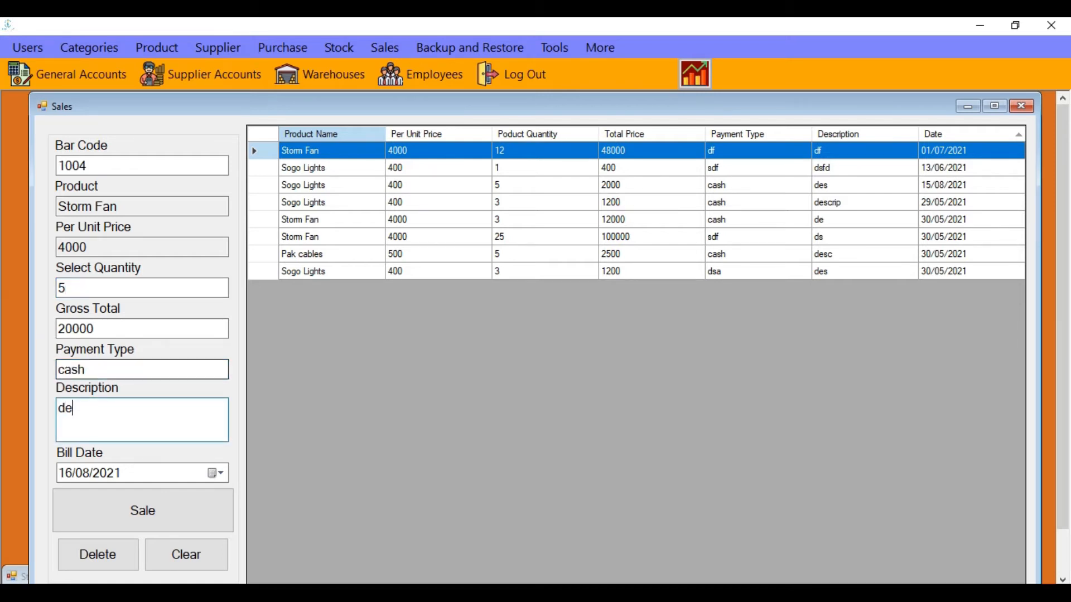
click(165, 502)
click(586, 366)
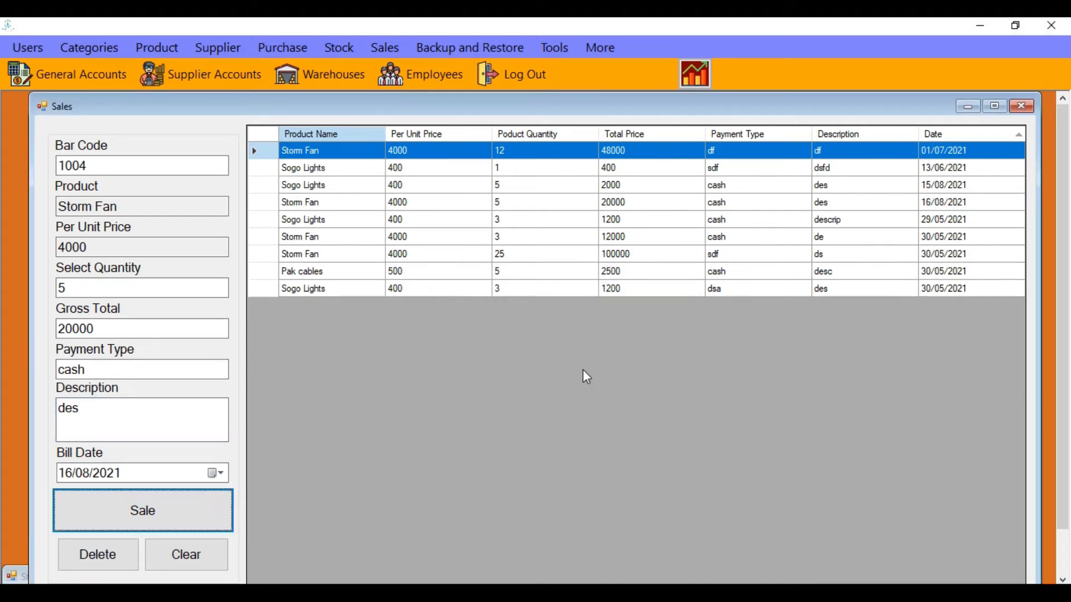
click(965, 106)
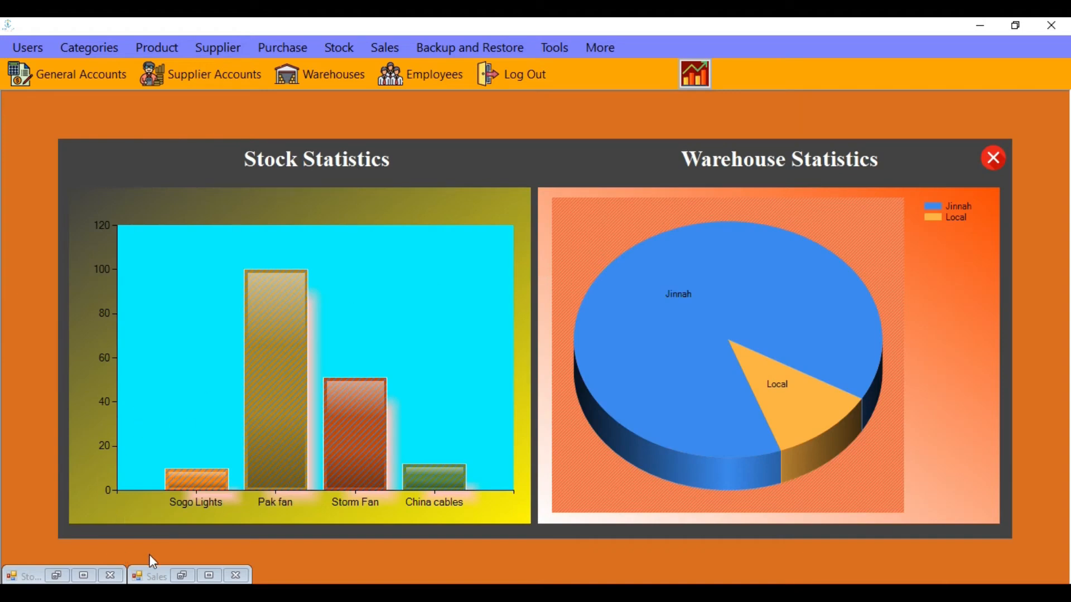
Restore and refresh the stock list so Storm Fan shows 58 units, then review the product rows
click(57, 576)
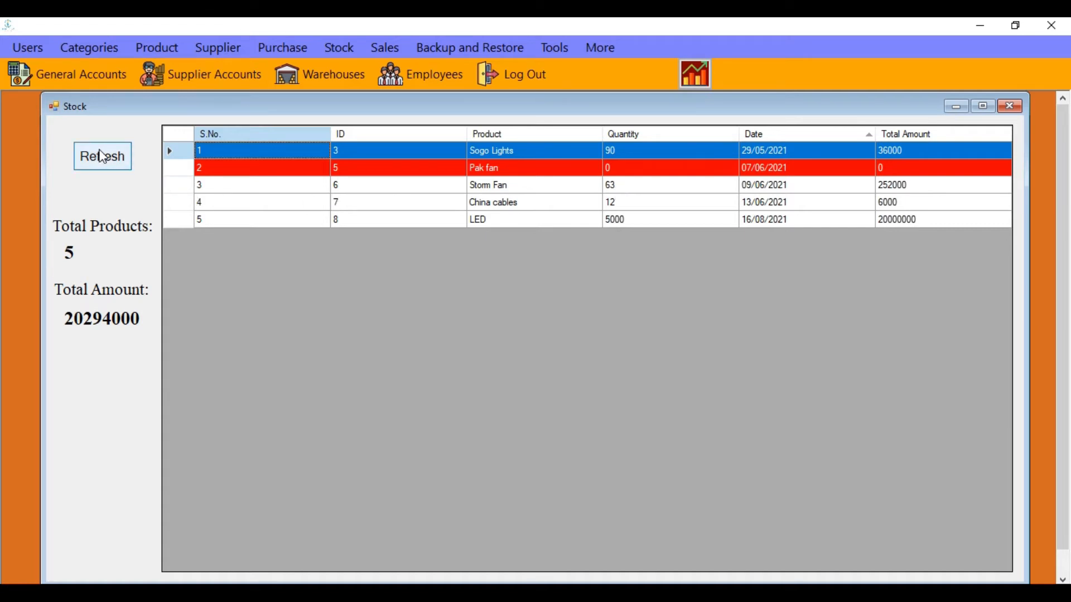
click(103, 158)
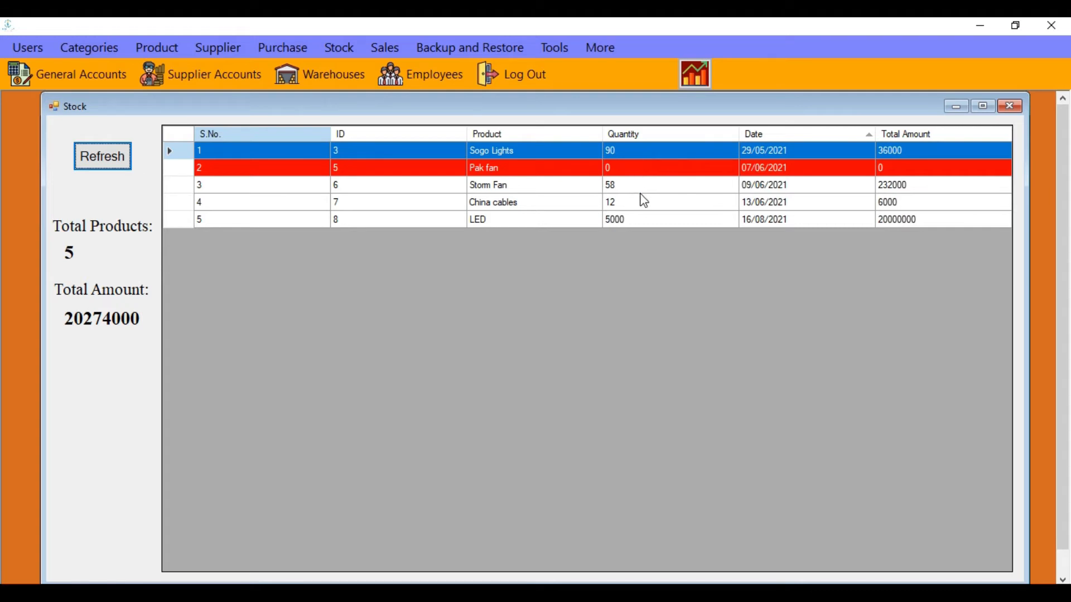
click(621, 191)
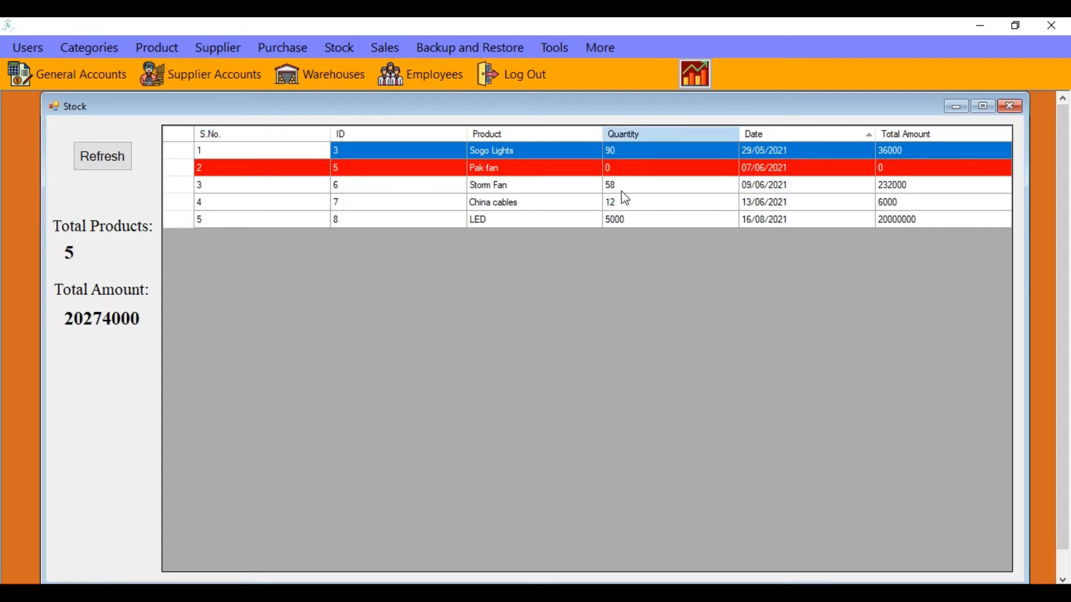
click(618, 204)
click(620, 216)
click(622, 184)
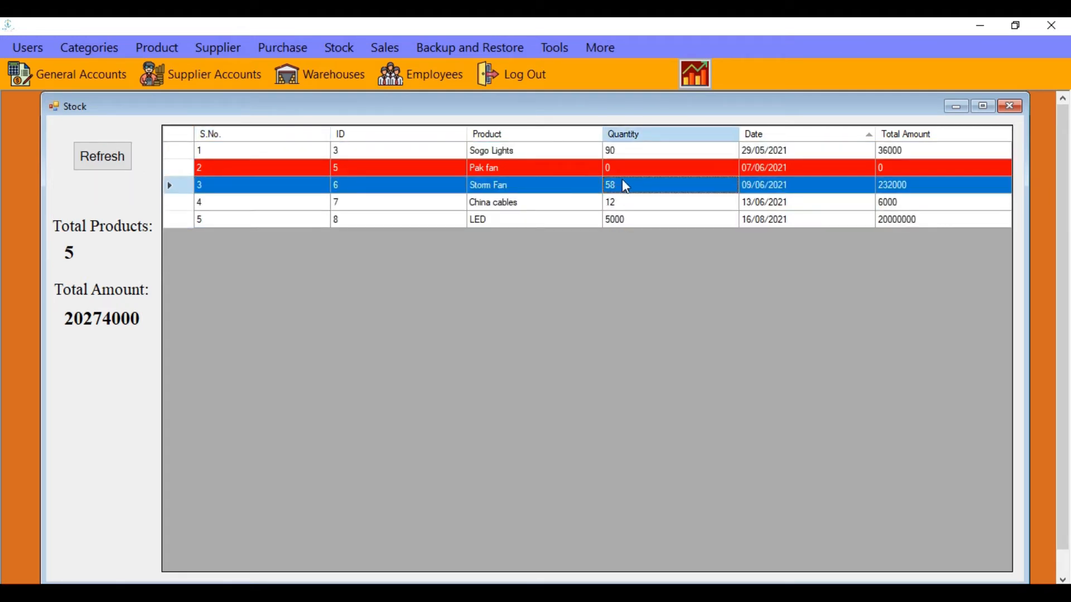
click(622, 152)
click(621, 167)
click(621, 185)
click(620, 217)
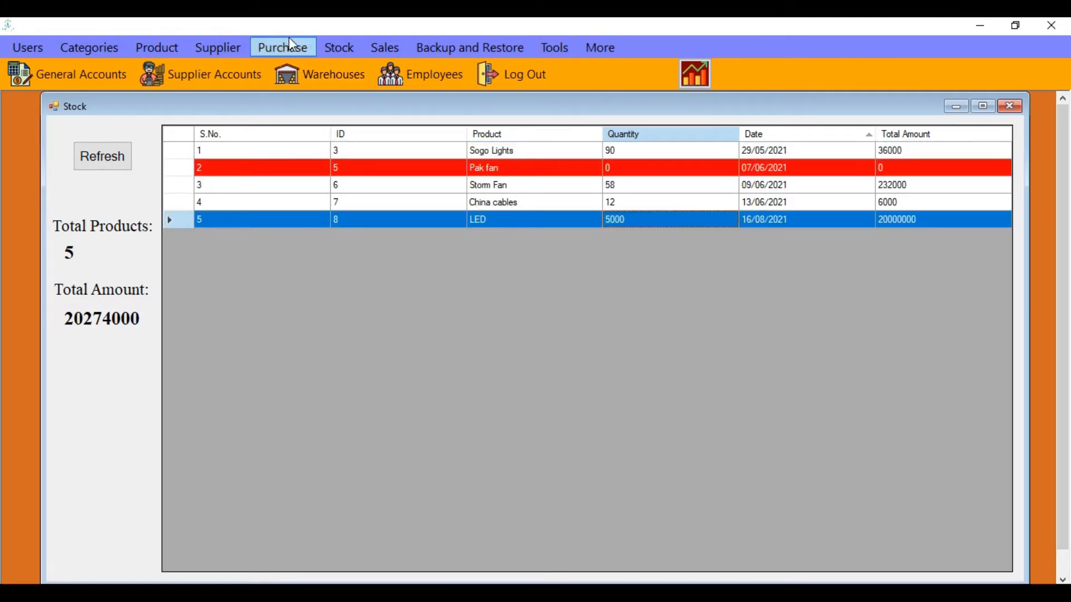
Close the stock list, then open and close the Backup and Restore dialog
click(1011, 106)
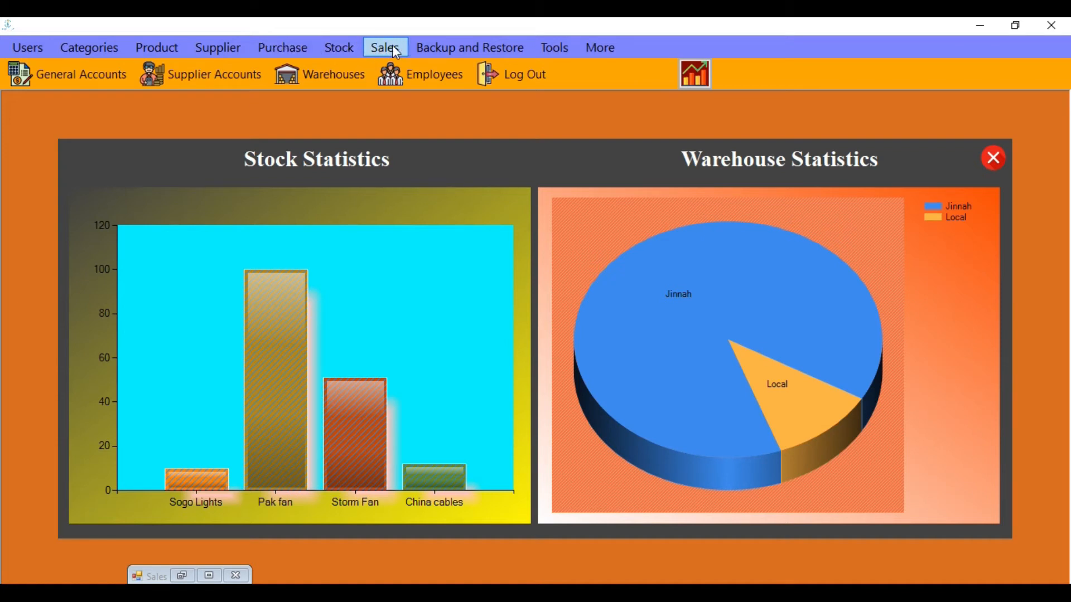
click(461, 52)
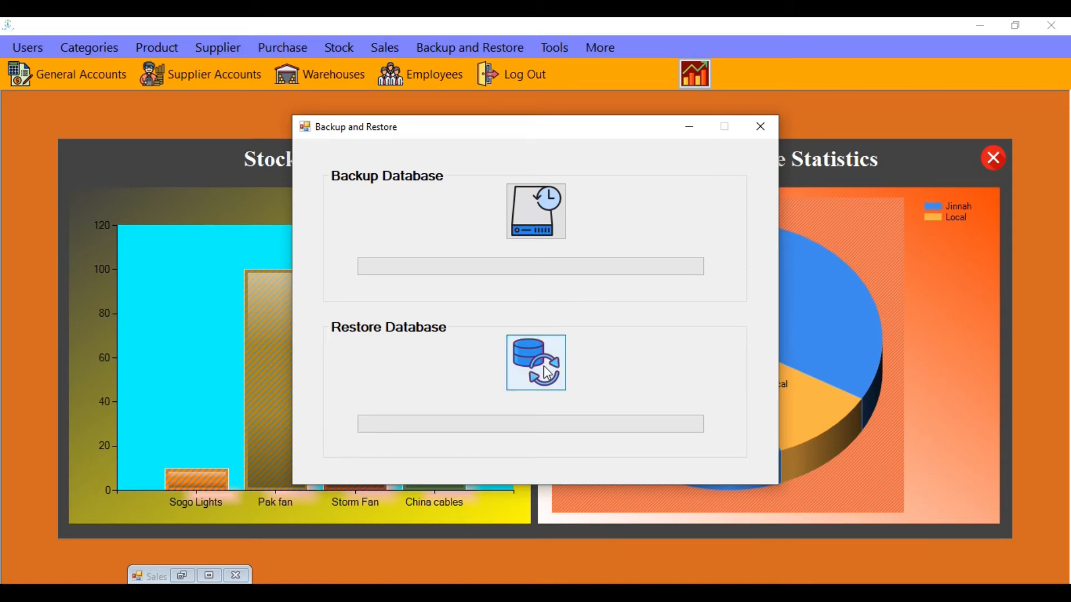
click(758, 126)
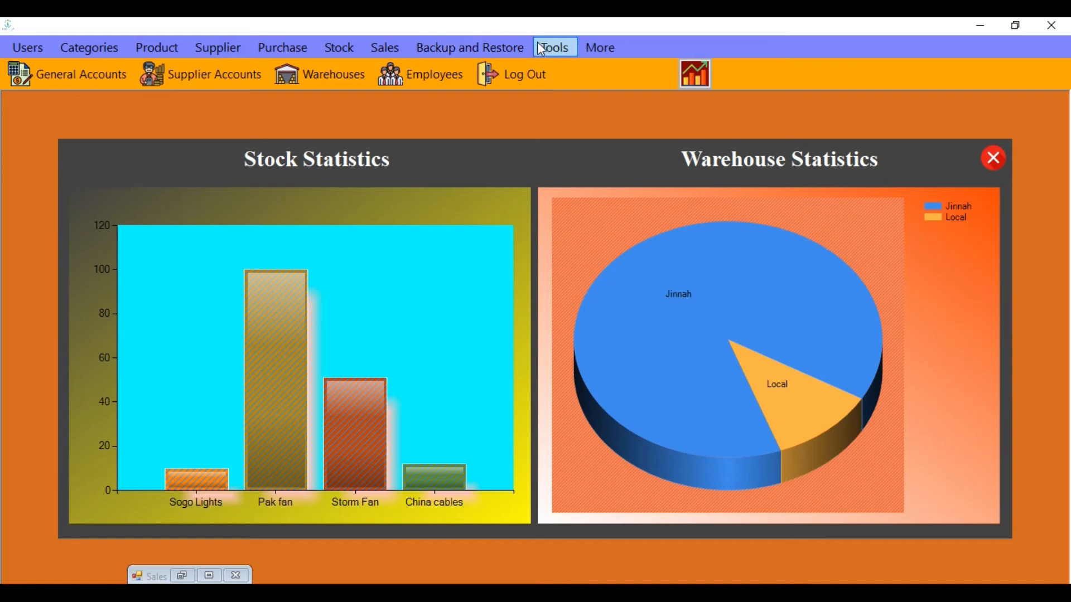
click(554, 48)
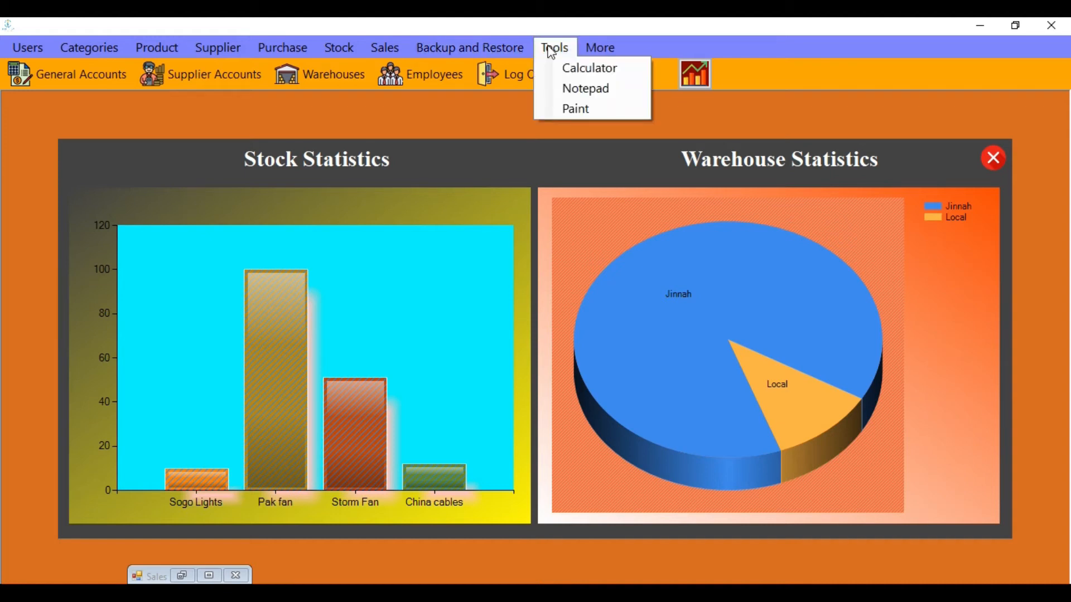
click(594, 69)
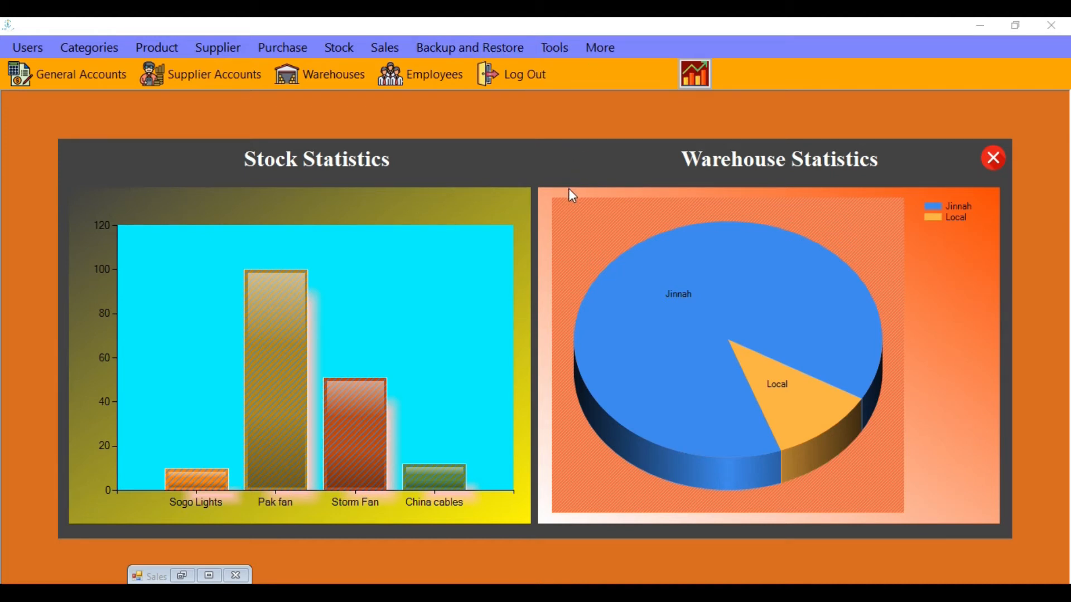
drag(416, 99, 445, 99)
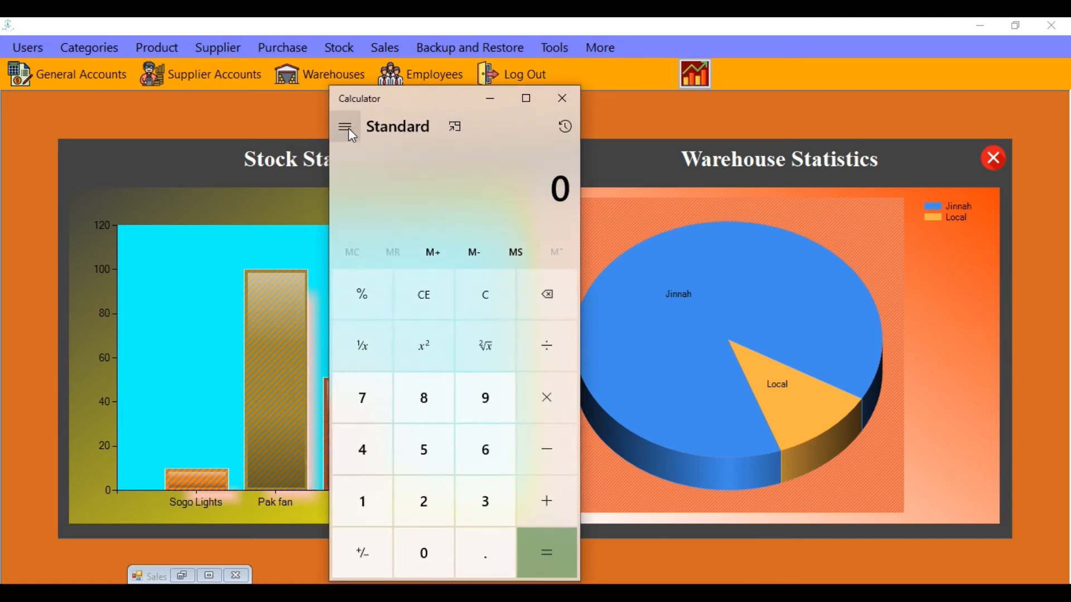
click(348, 129)
scroll(419, 240, down, 5)
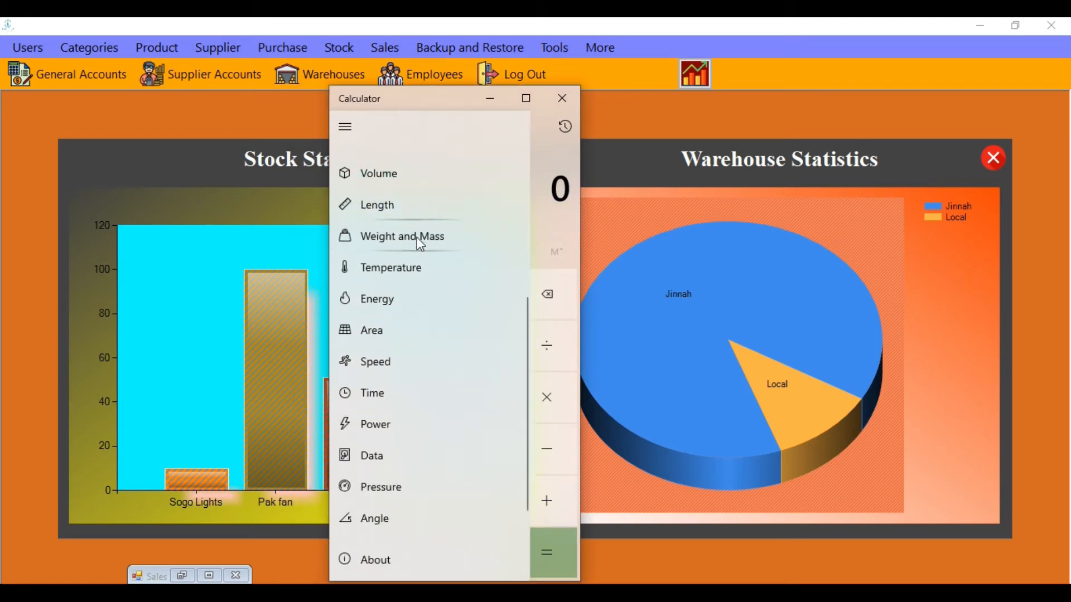
scroll(417, 236, up, 5)
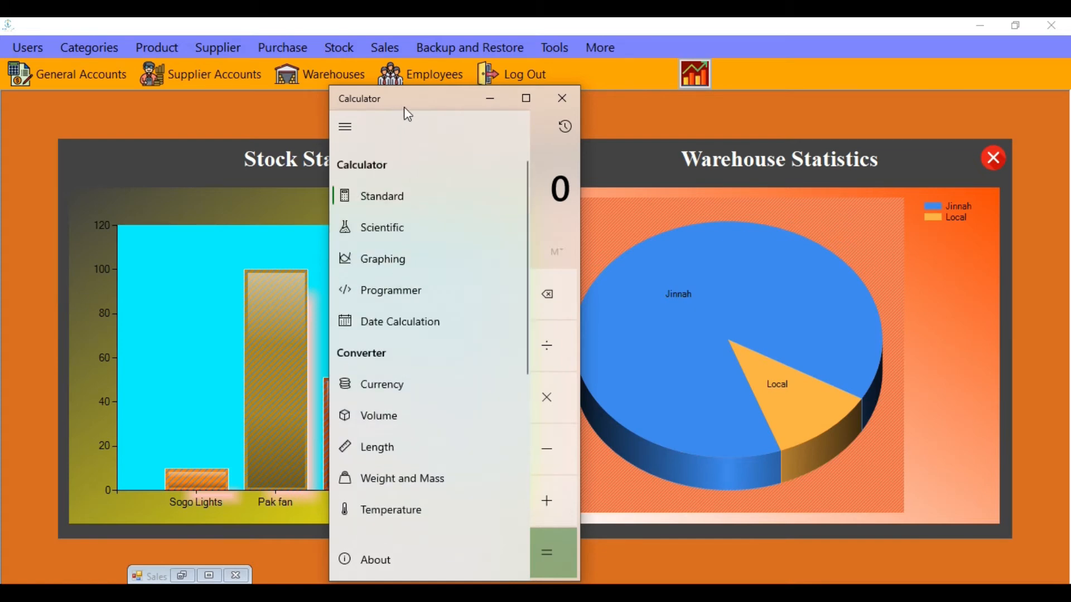
click(563, 99)
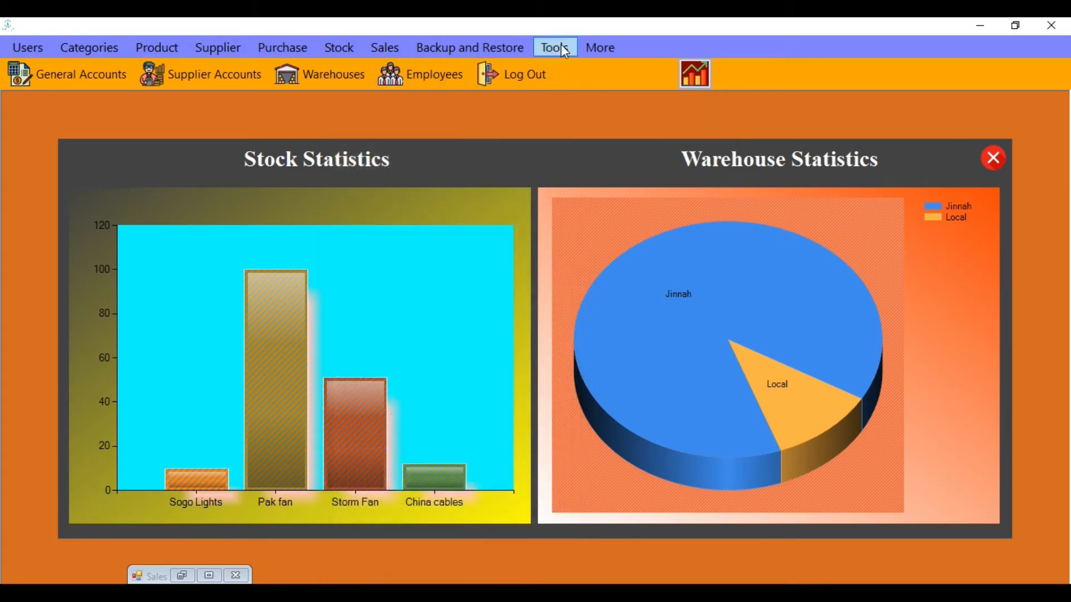
click(556, 48)
click(564, 91)
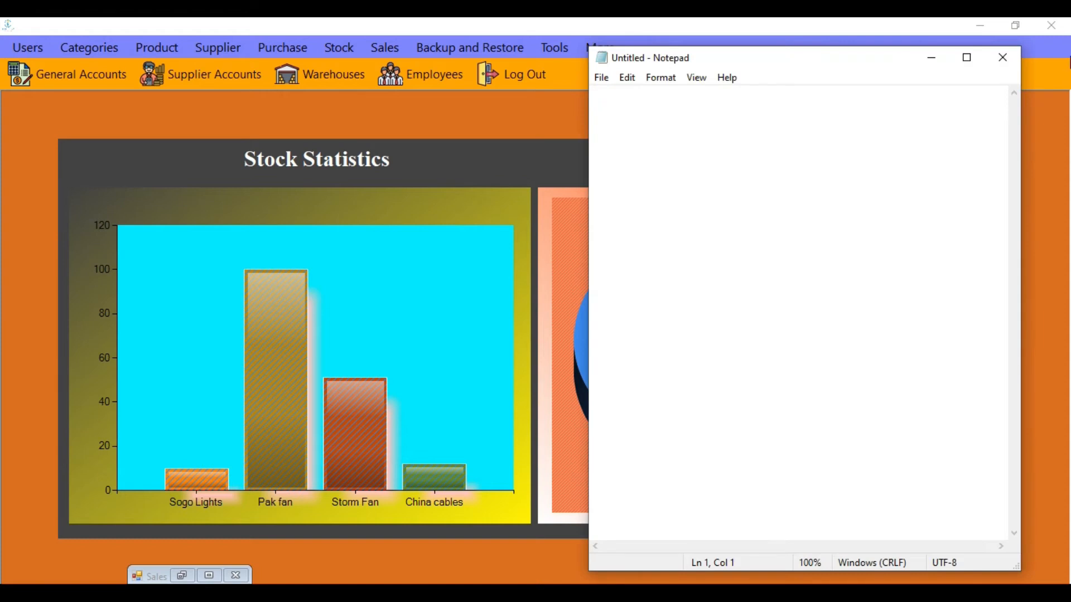
click(1002, 57)
click(567, 49)
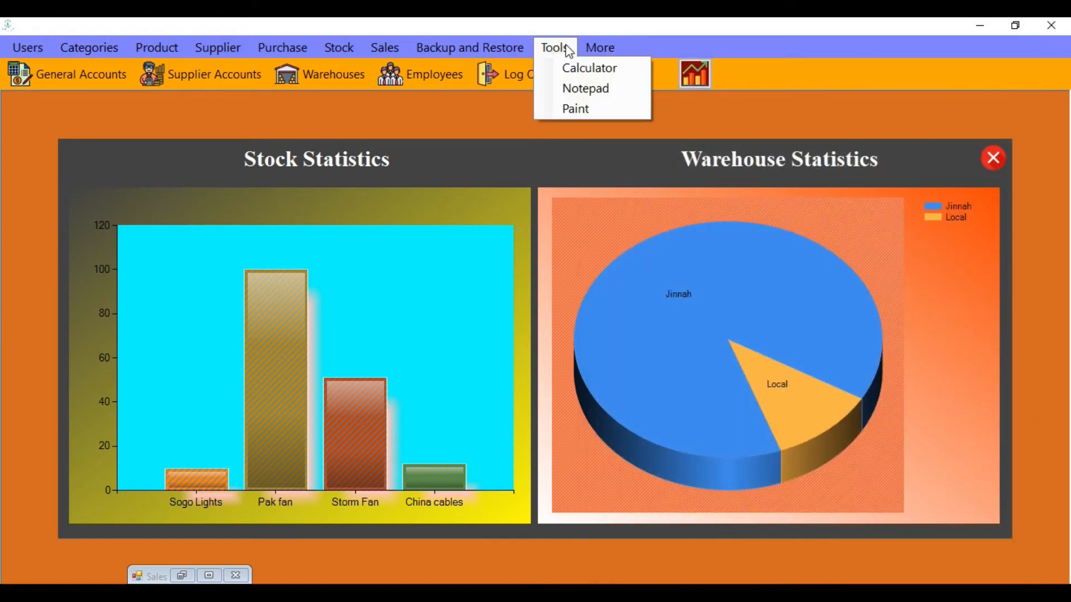
click(569, 108)
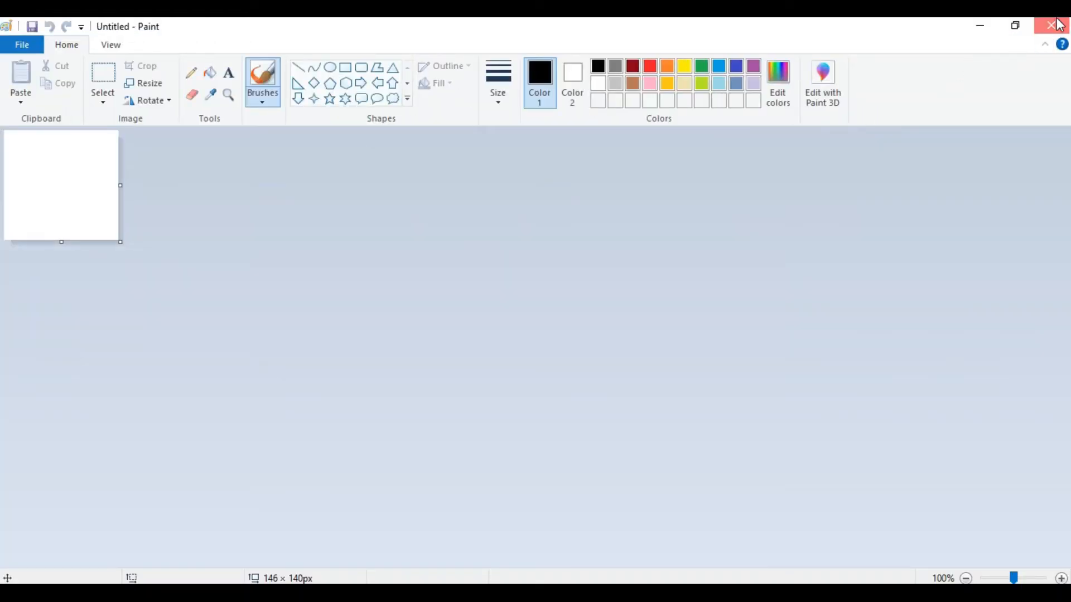
click(1051, 25)
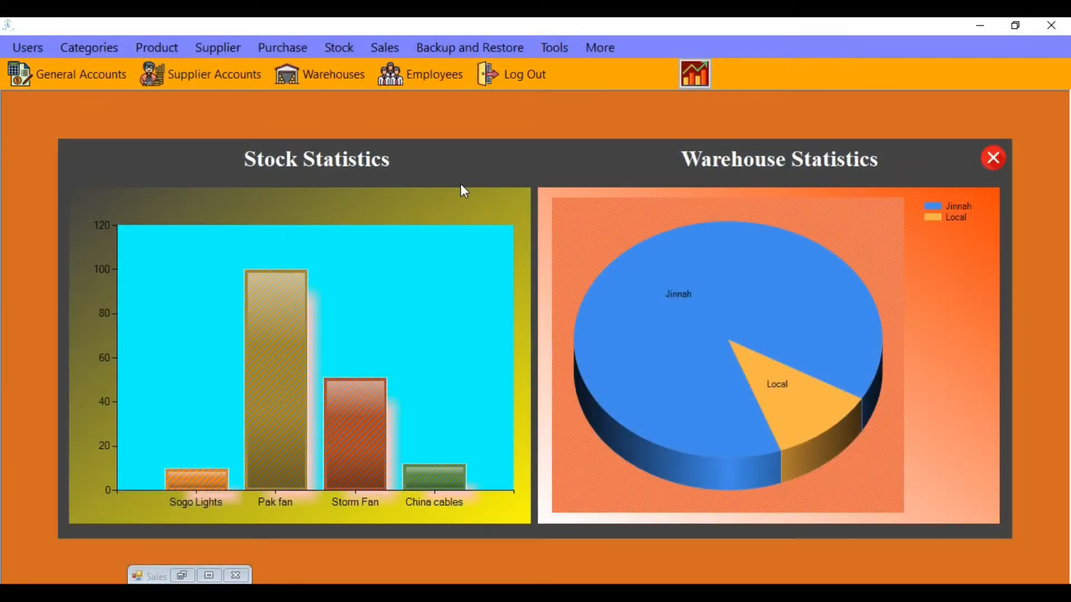
View and close the Help window from the More menu, then bring up General Accounts options
click(597, 52)
click(625, 69)
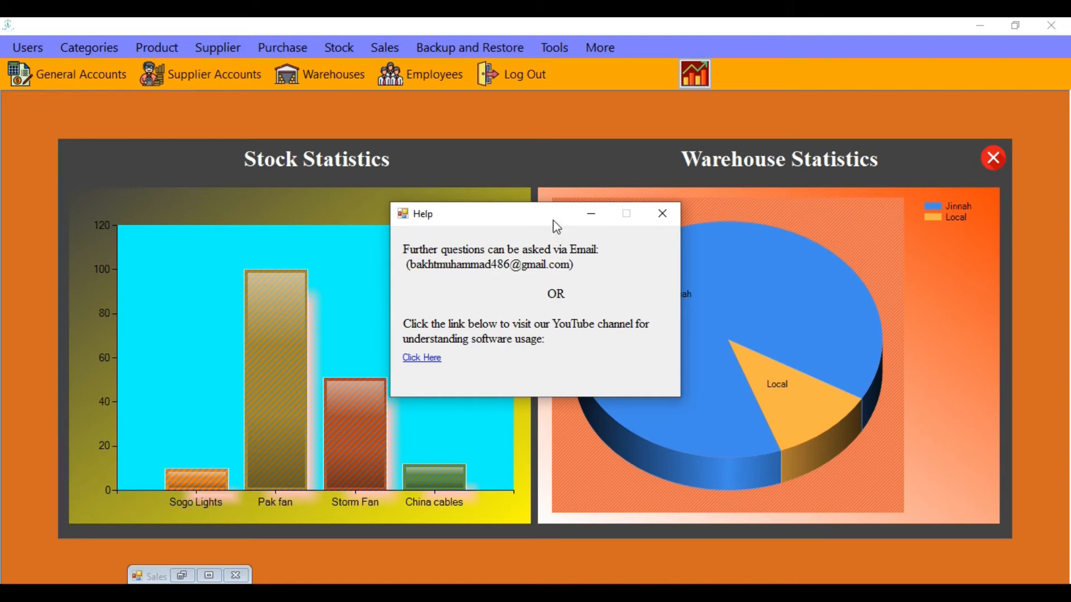
click(663, 214)
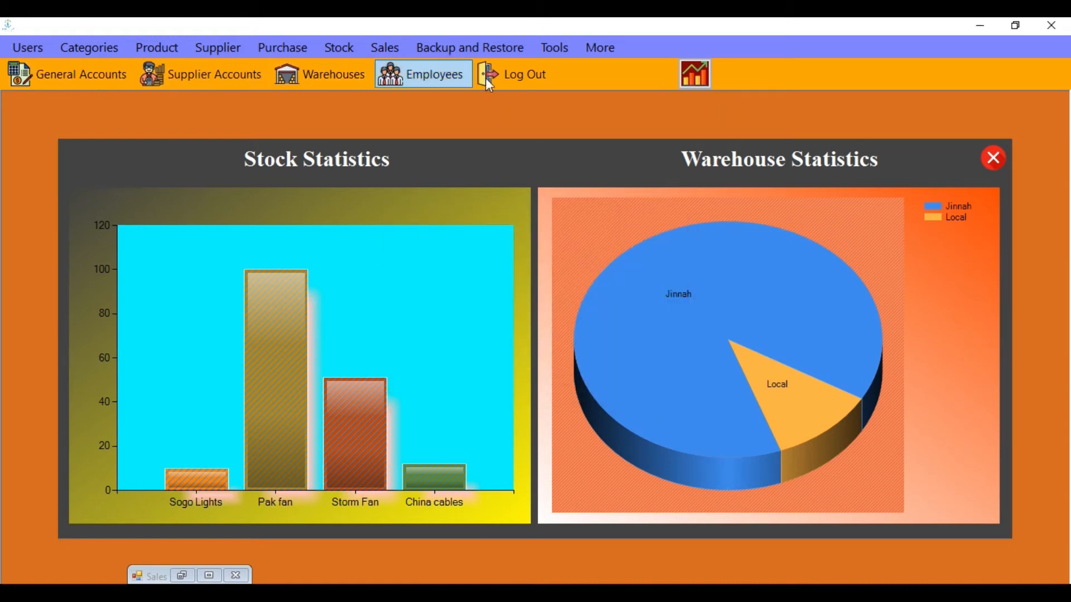
click(71, 81)
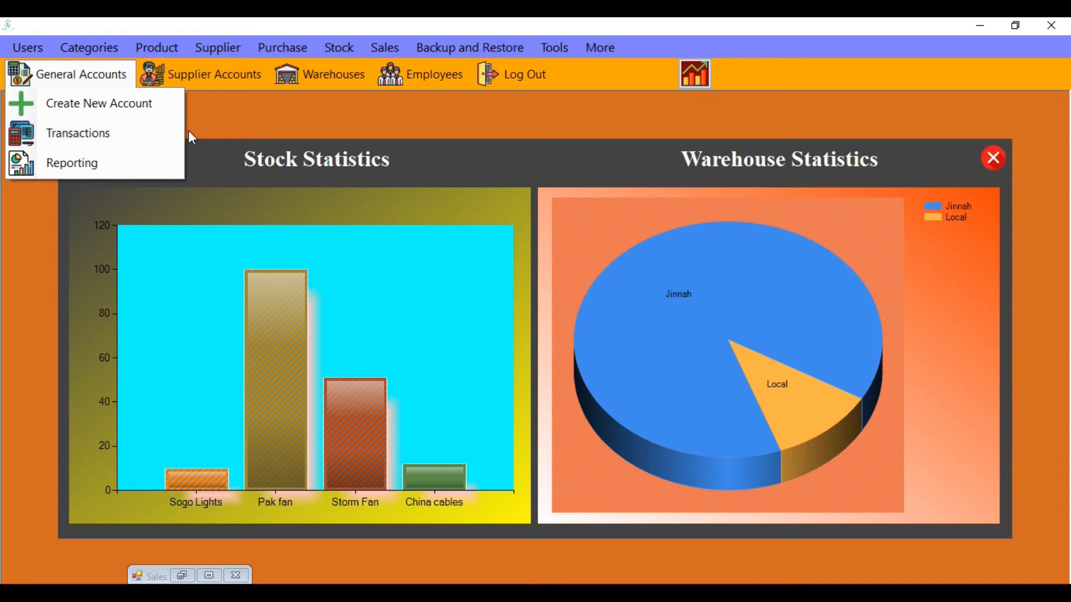
Open the Create General Account form from the General Accounts menu
click(202, 129)
click(92, 84)
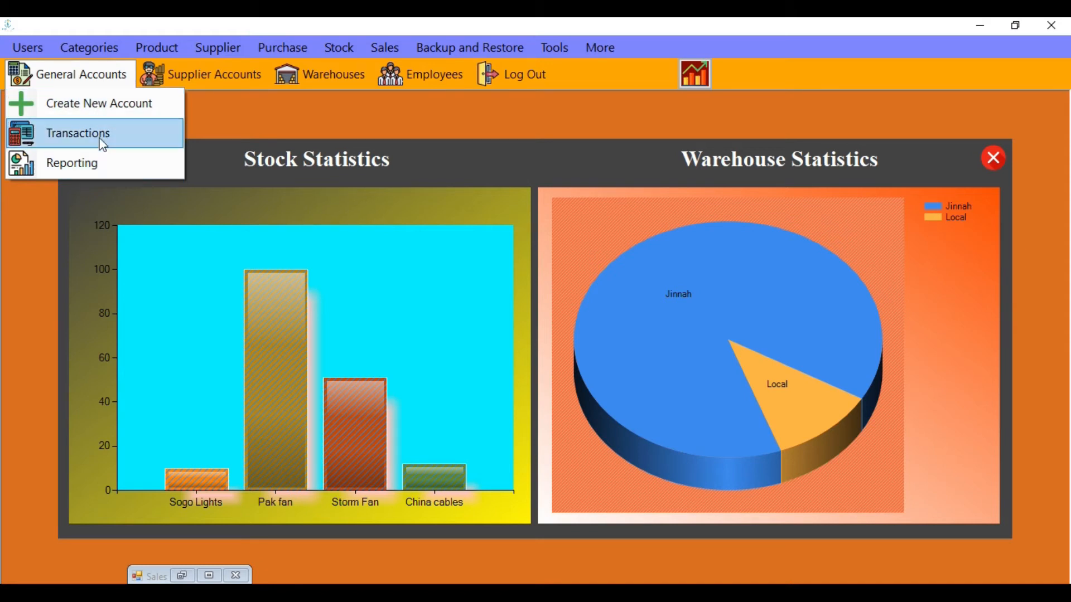
click(100, 106)
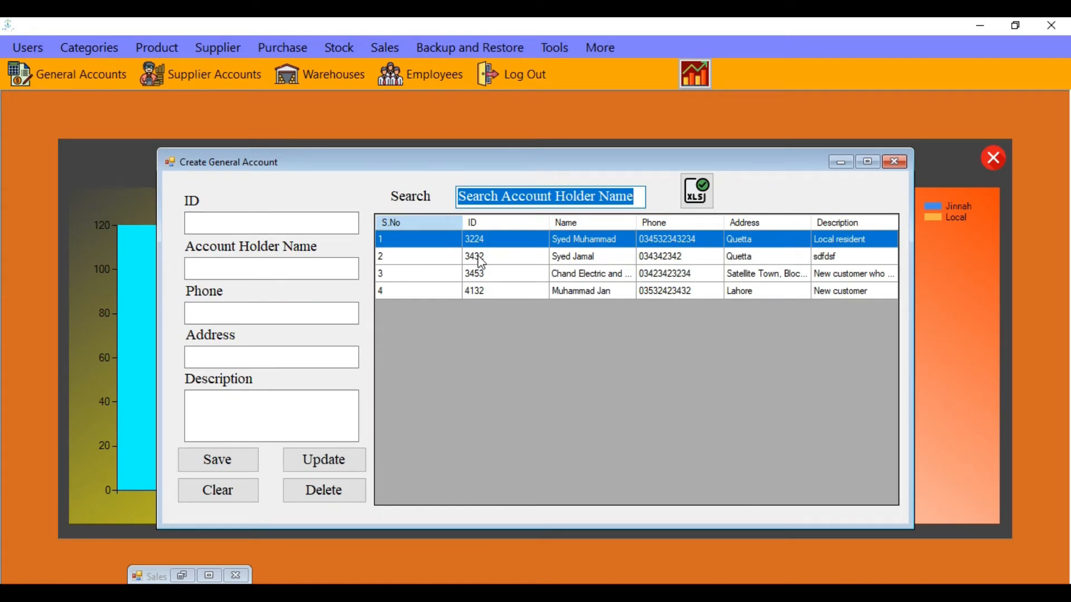
Fill in the new account's ID, holder name, phone number, address and the description 'Description'
click(286, 222)
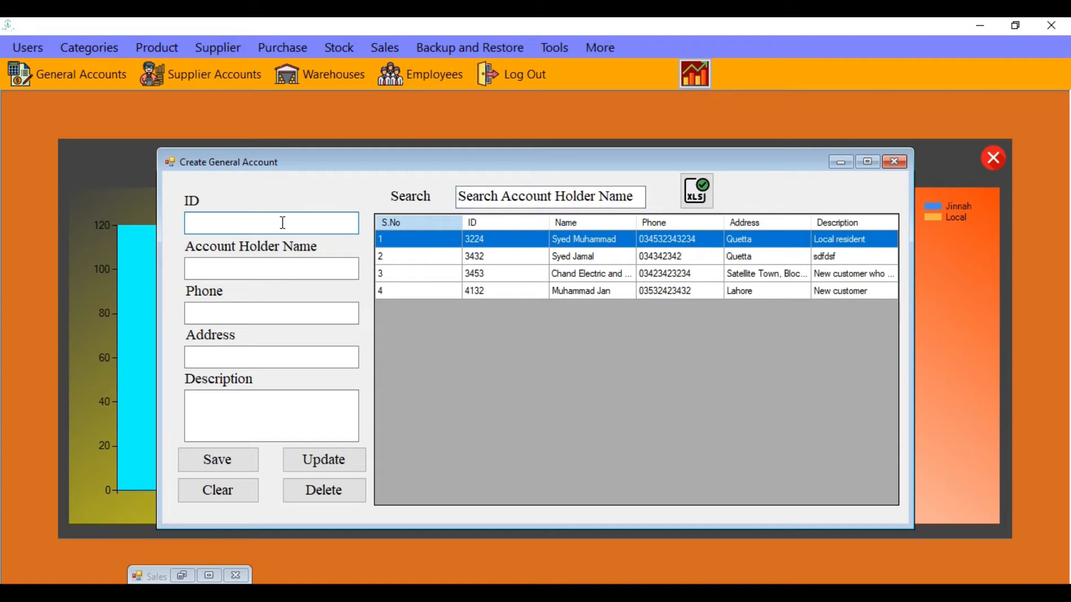
text(1234)
click(241, 266)
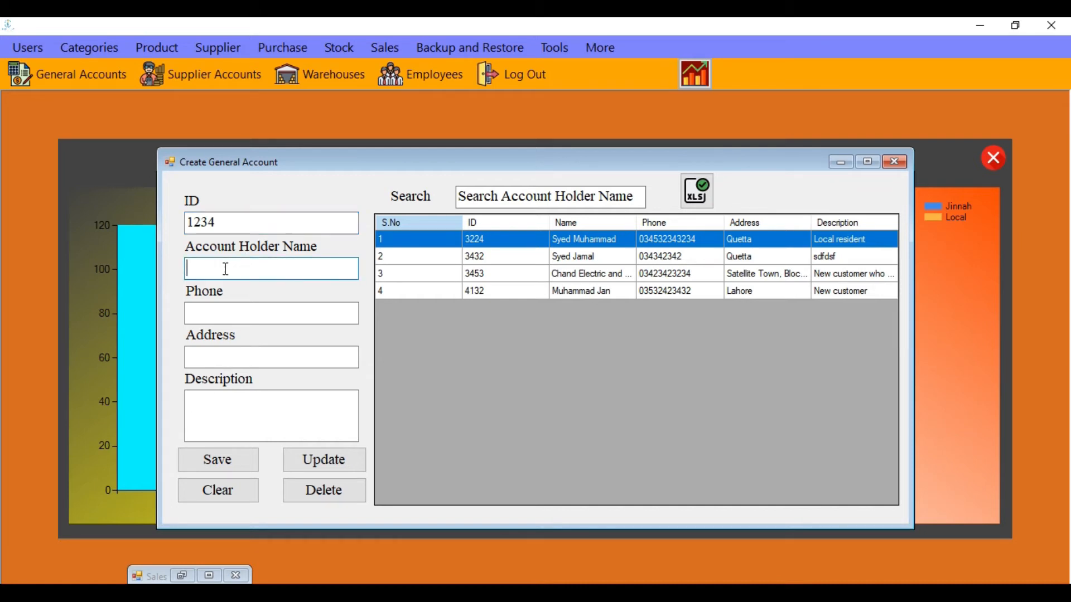
key(Tab)
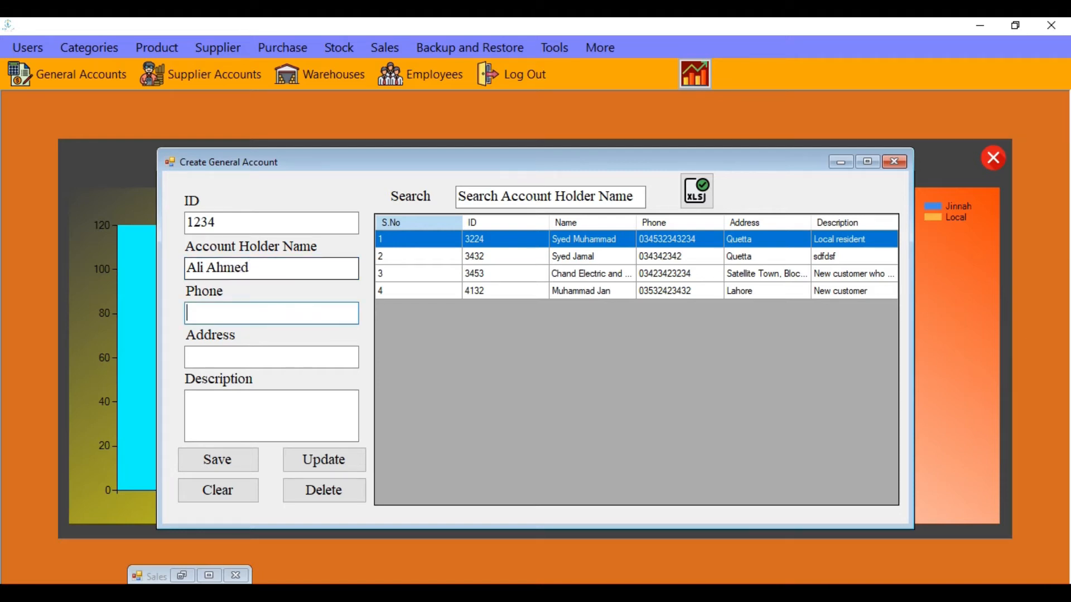
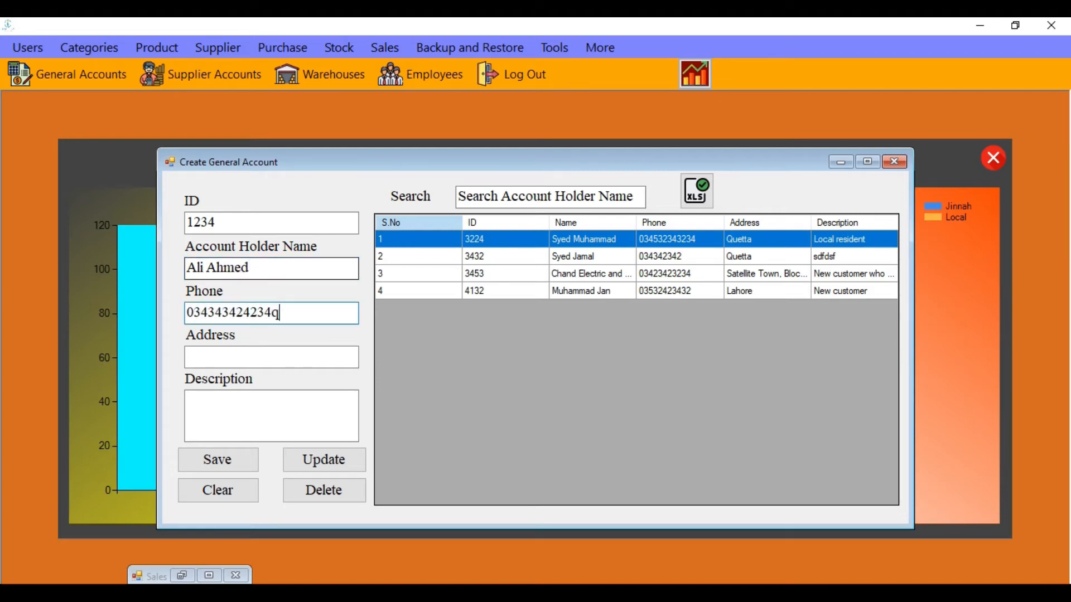
key(BackSpace)
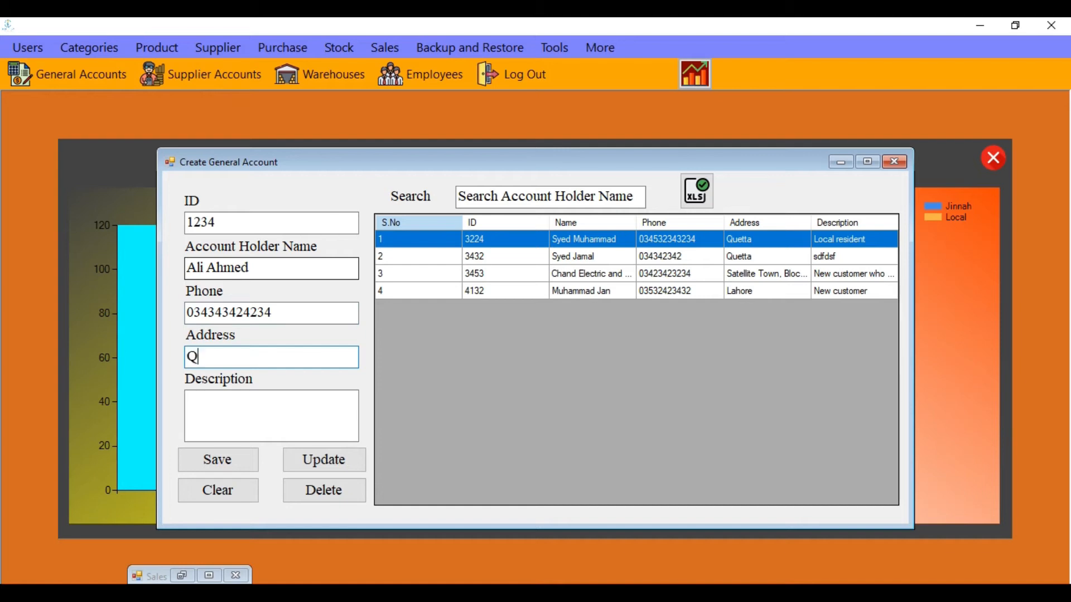
key(Tab)
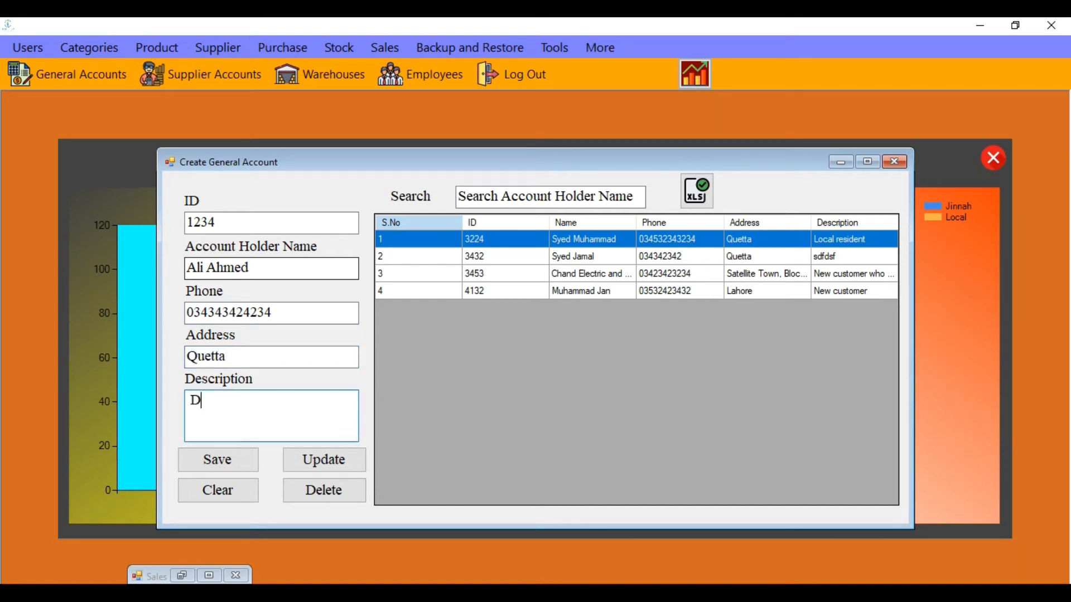
Save the new account, clear the form and close the account creation window
click(229, 470)
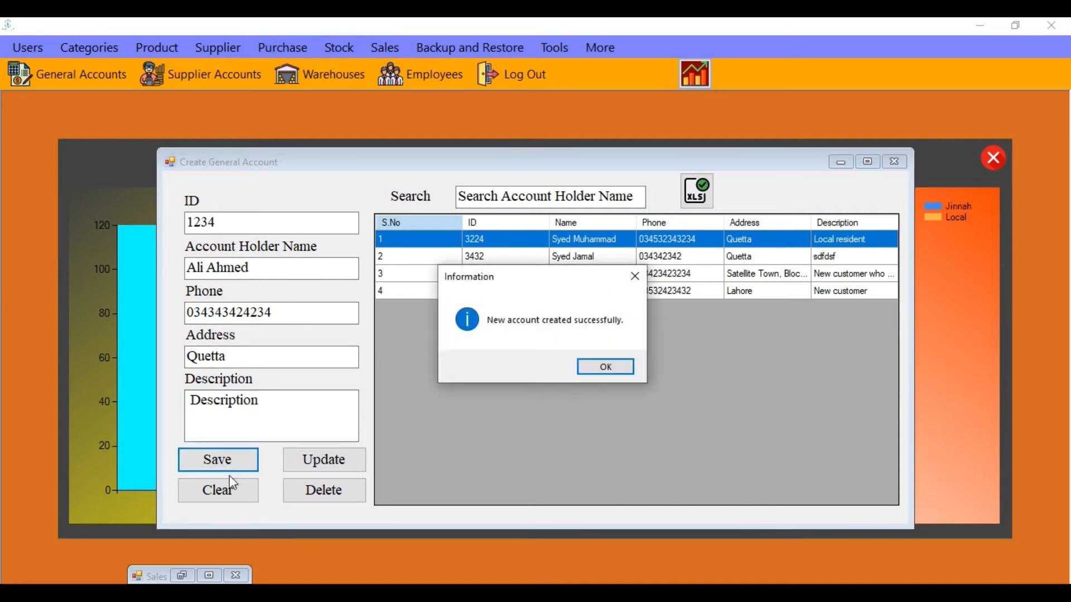
click(605, 365)
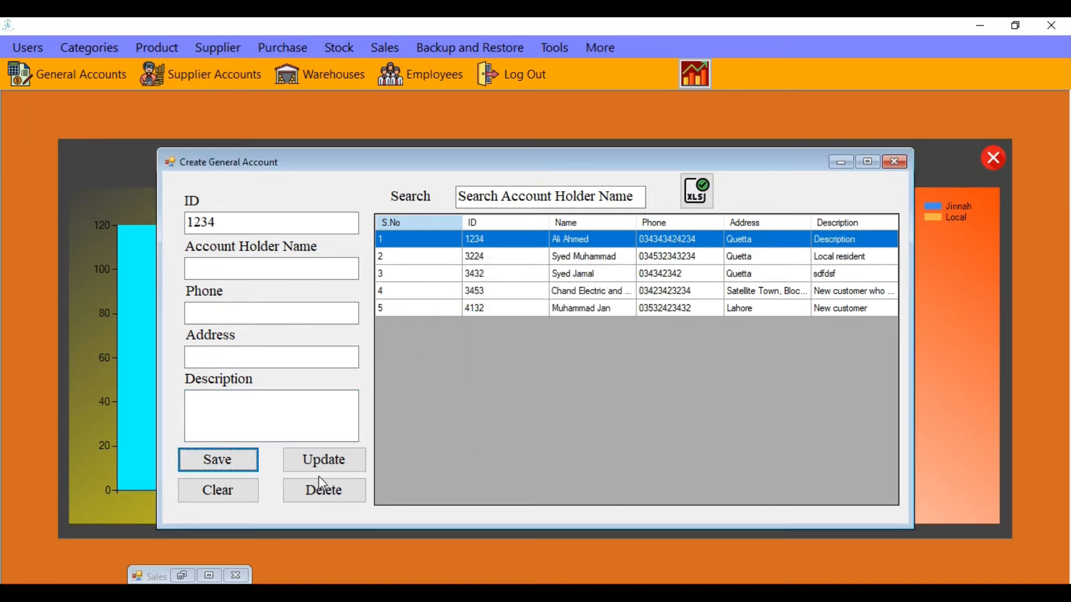
click(246, 493)
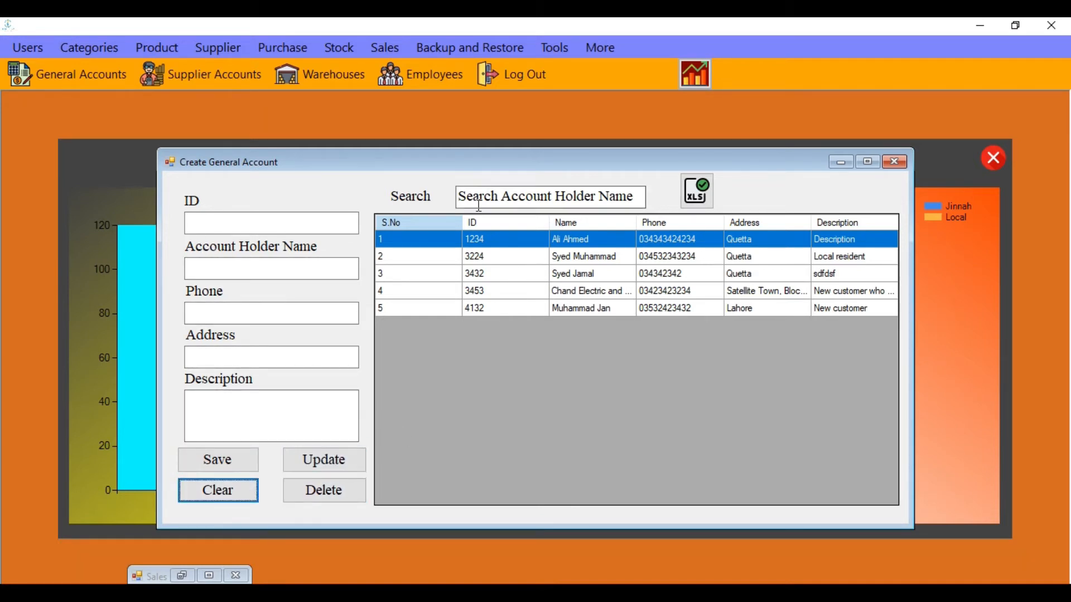
click(628, 196)
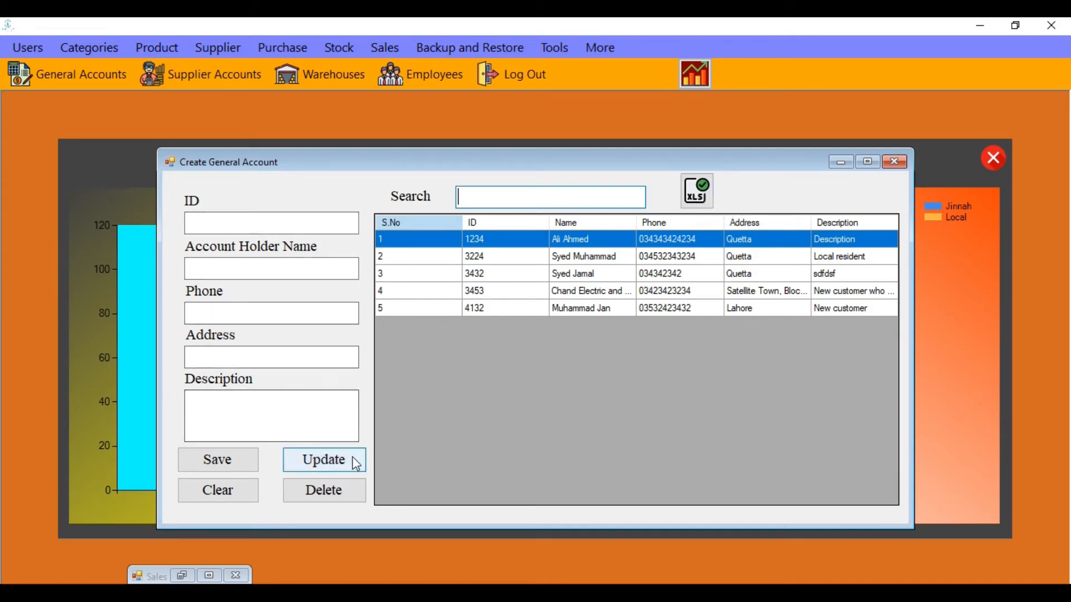
click(894, 162)
click(67, 74)
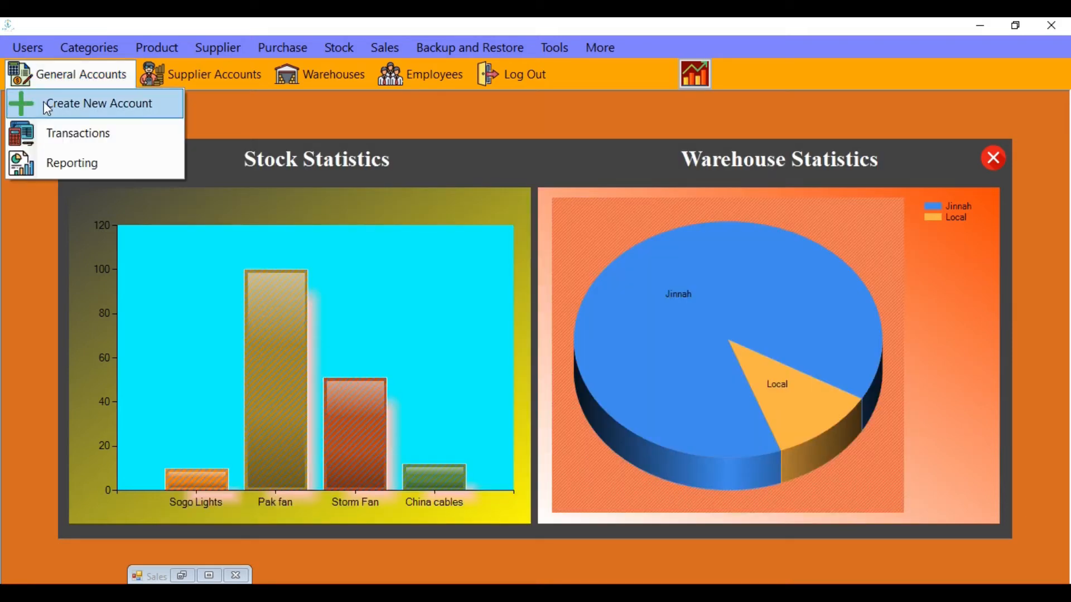
In the ledger Transactions window, select the newly created account holder
click(51, 134)
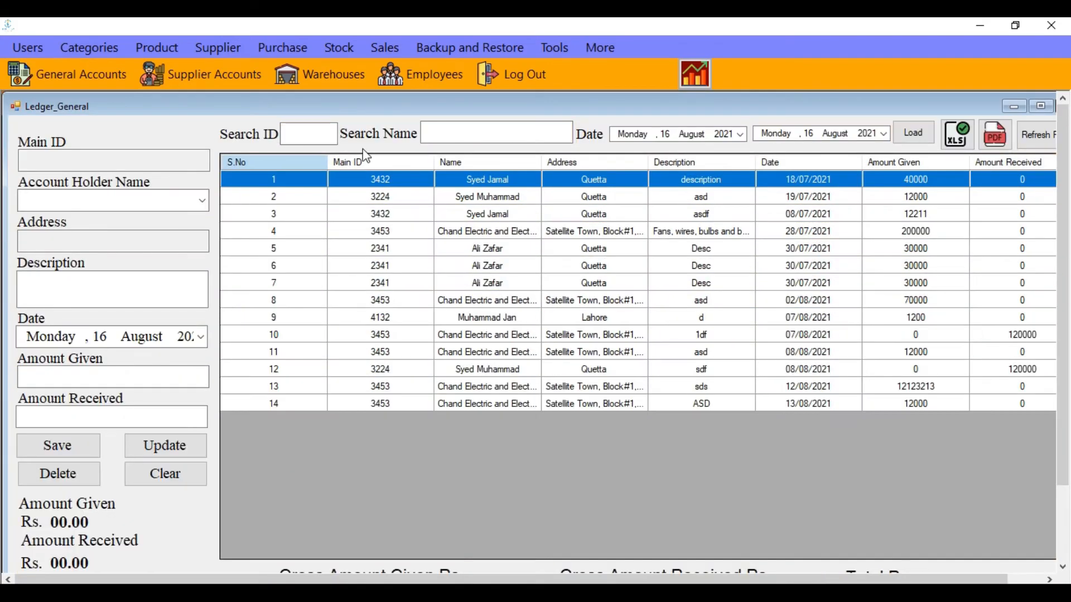
click(200, 202)
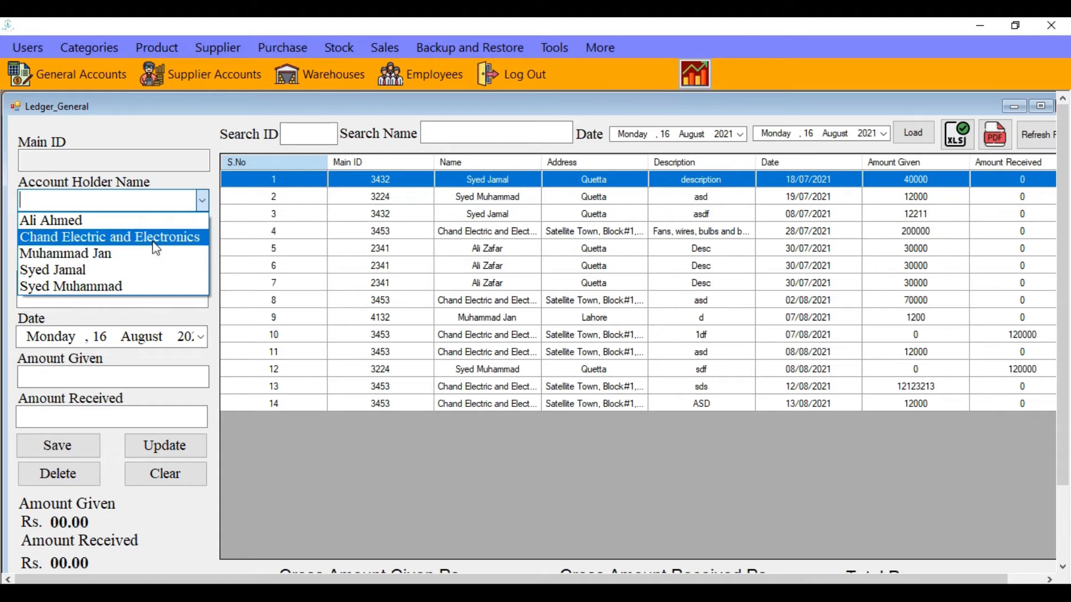
click(79, 220)
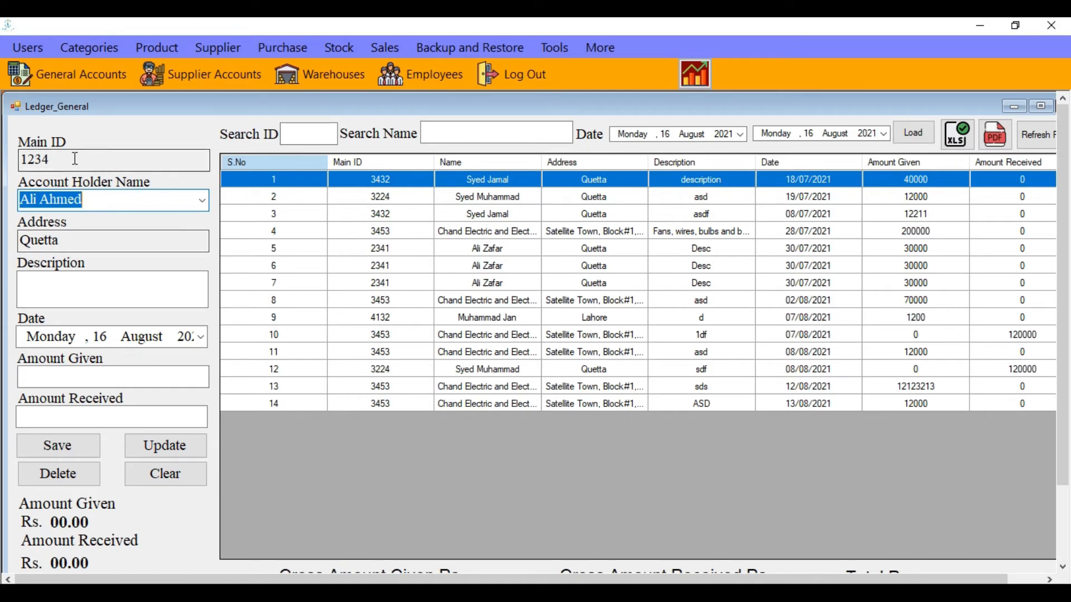
click(200, 204)
click(156, 254)
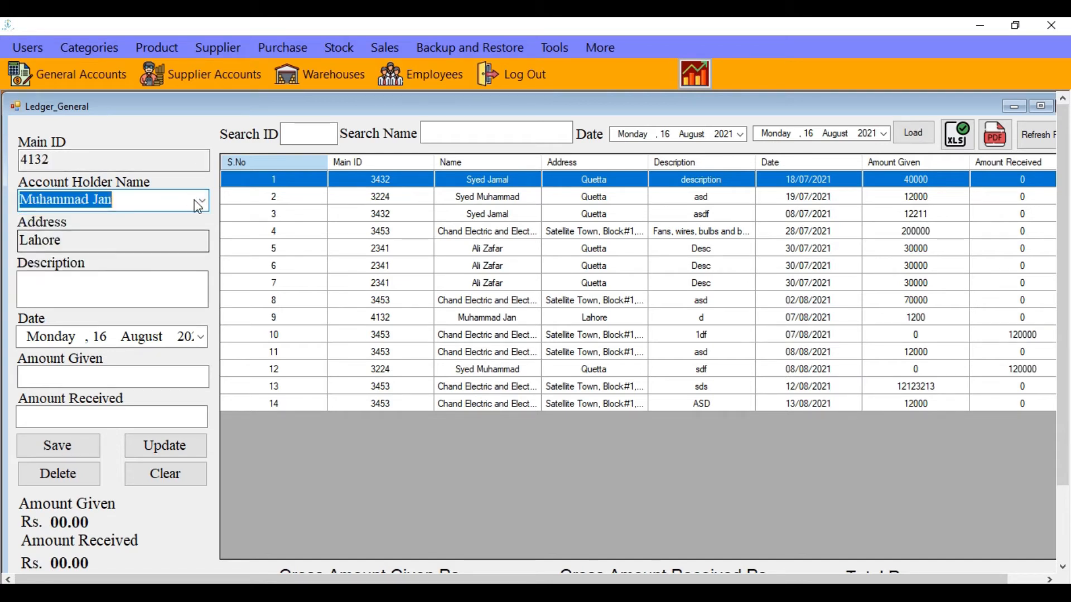
click(205, 206)
click(139, 271)
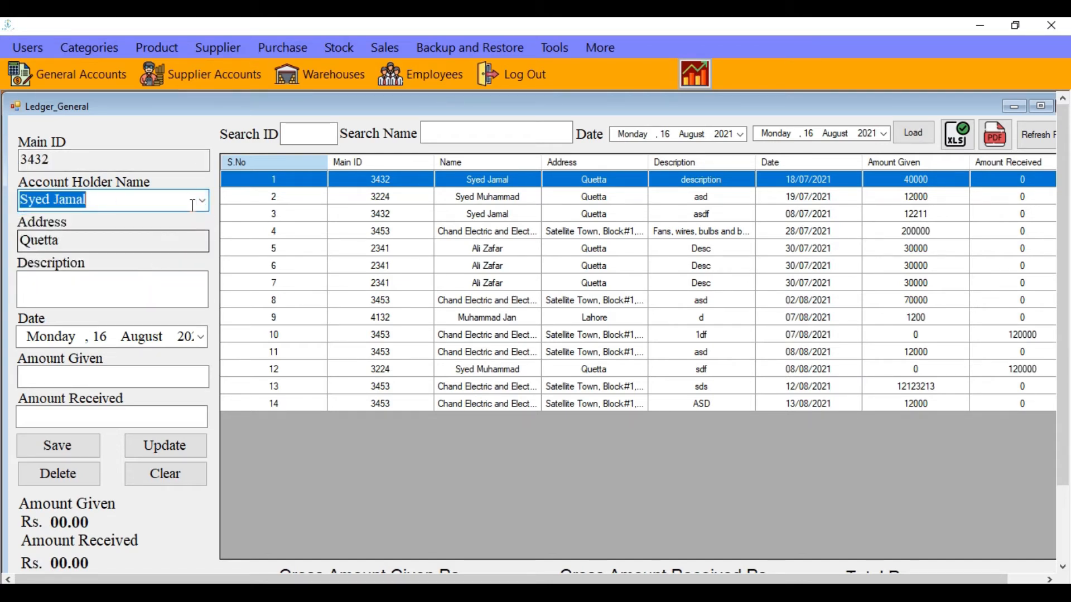
click(208, 207)
click(155, 285)
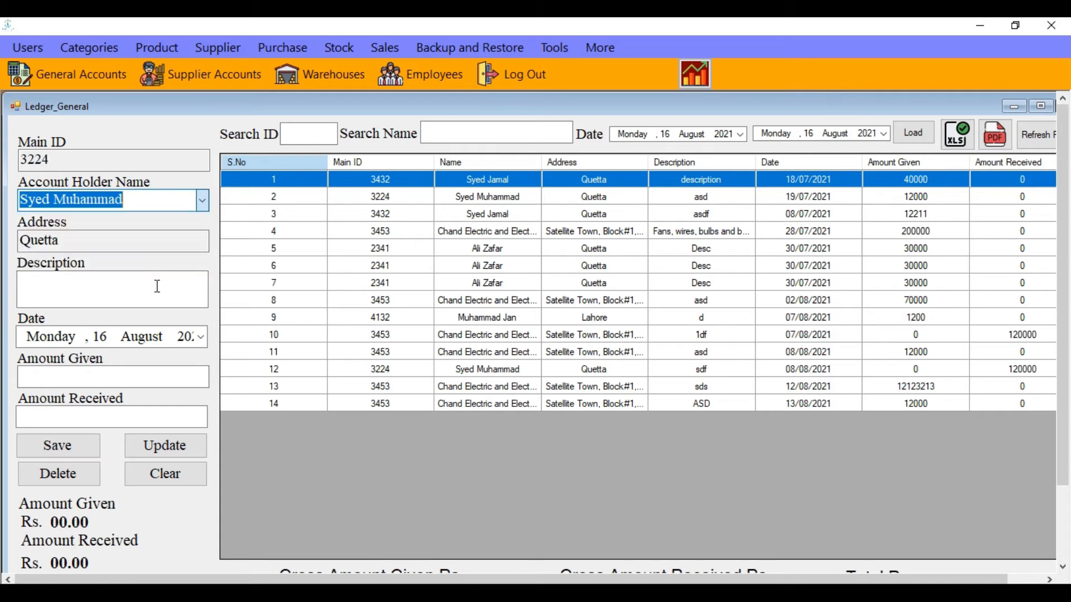
click(201, 205)
click(182, 219)
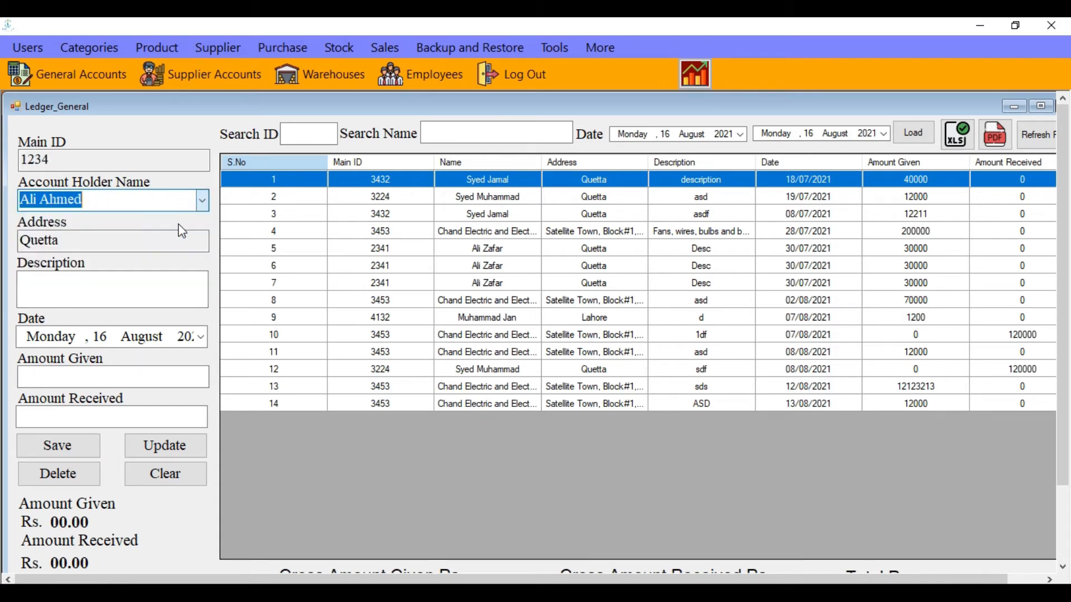
Enter description 'des', amount given 60000 and amount received 0, and save the transaction
click(108, 293)
text(des)
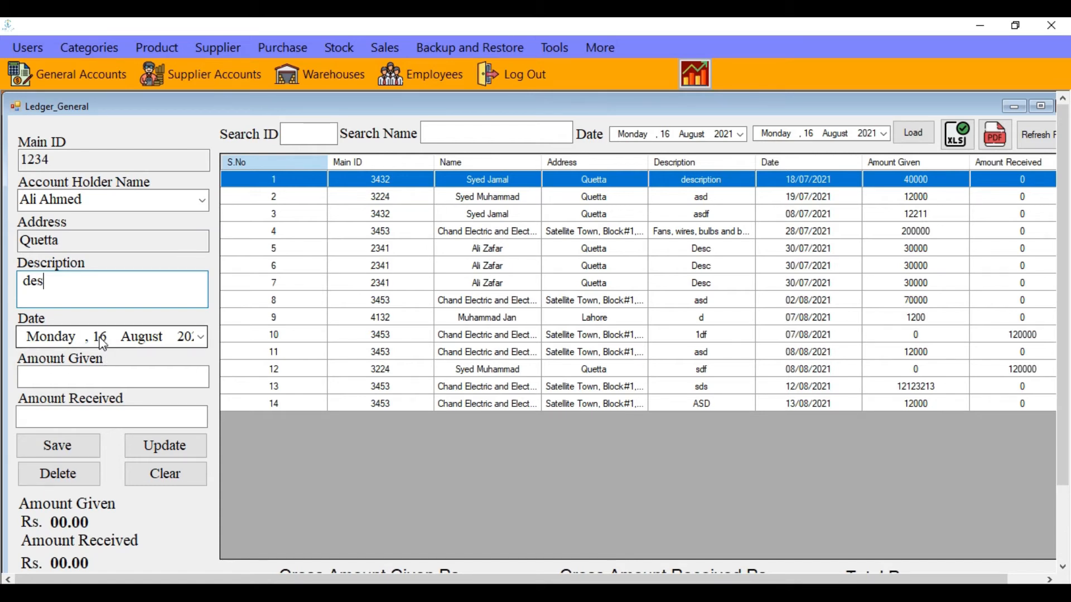
click(99, 379)
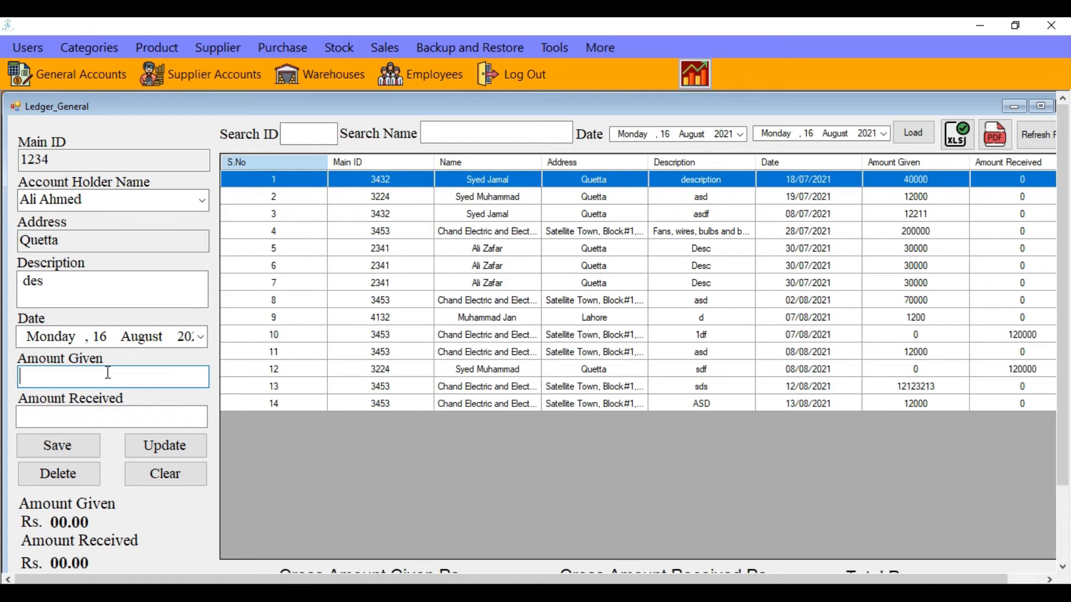
text(60000)
click(115, 416)
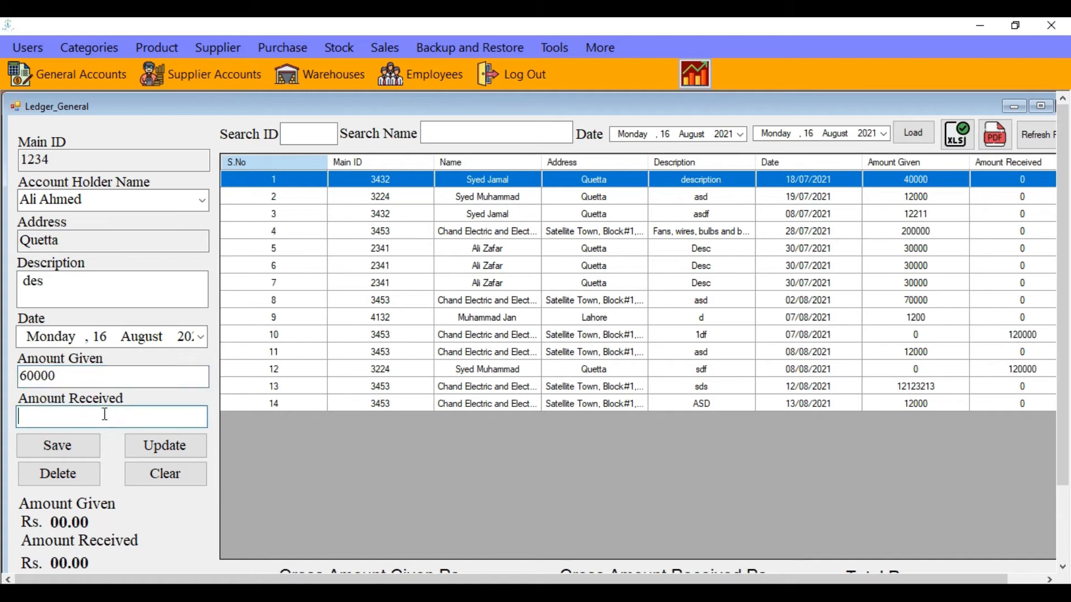
text(0)
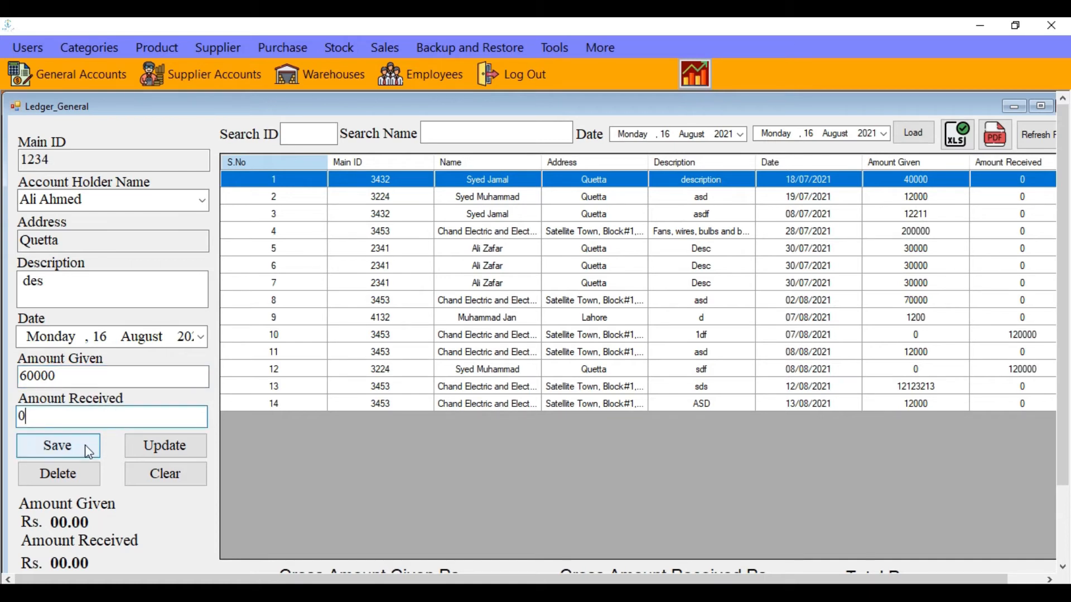
click(90, 446)
Confirm the insert, select the new 60000 transaction in row 15, and maximize the ledger
click(580, 370)
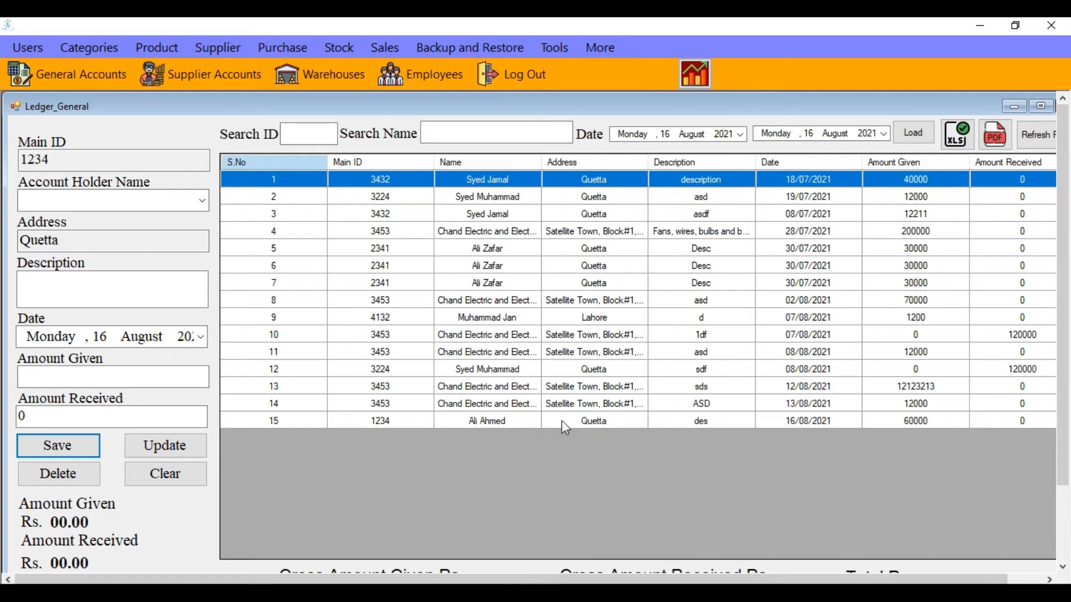
click(927, 422)
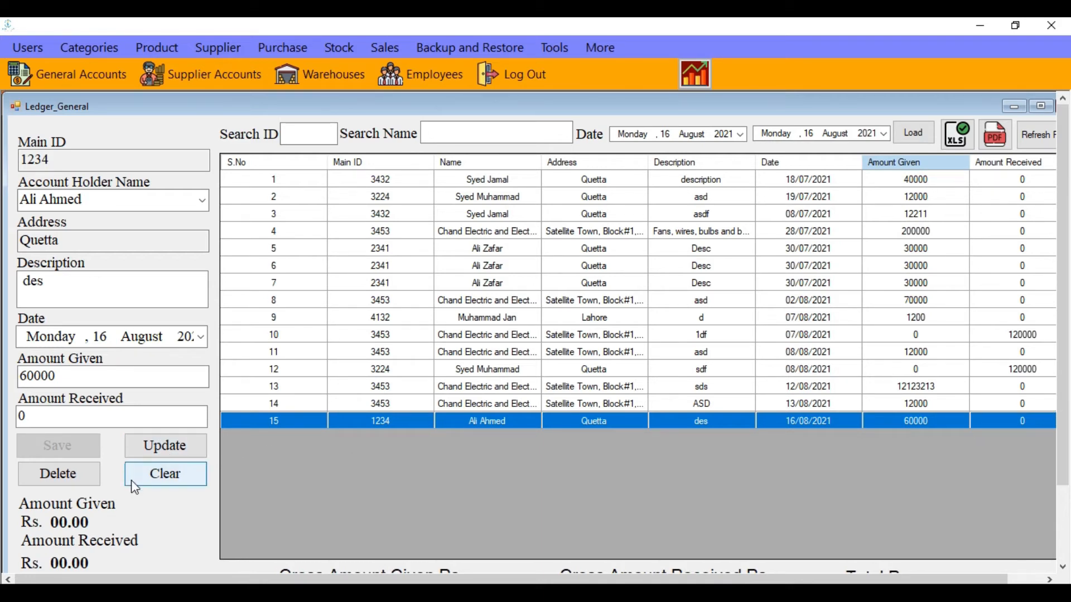
click(1050, 110)
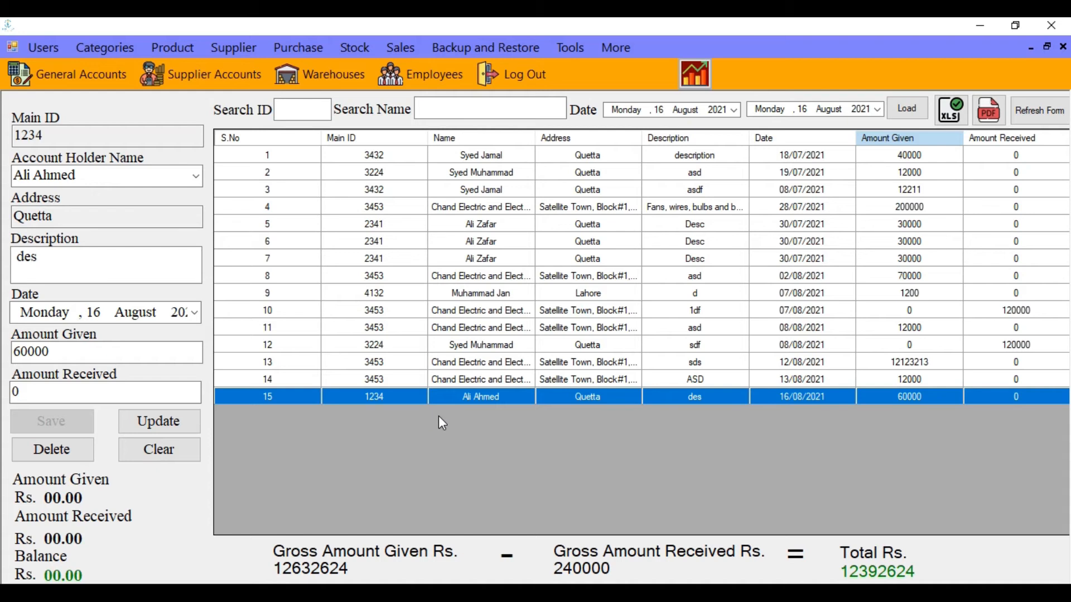
Enter the account's ID in Search ID to filter the ledger to its six transactions
click(108, 487)
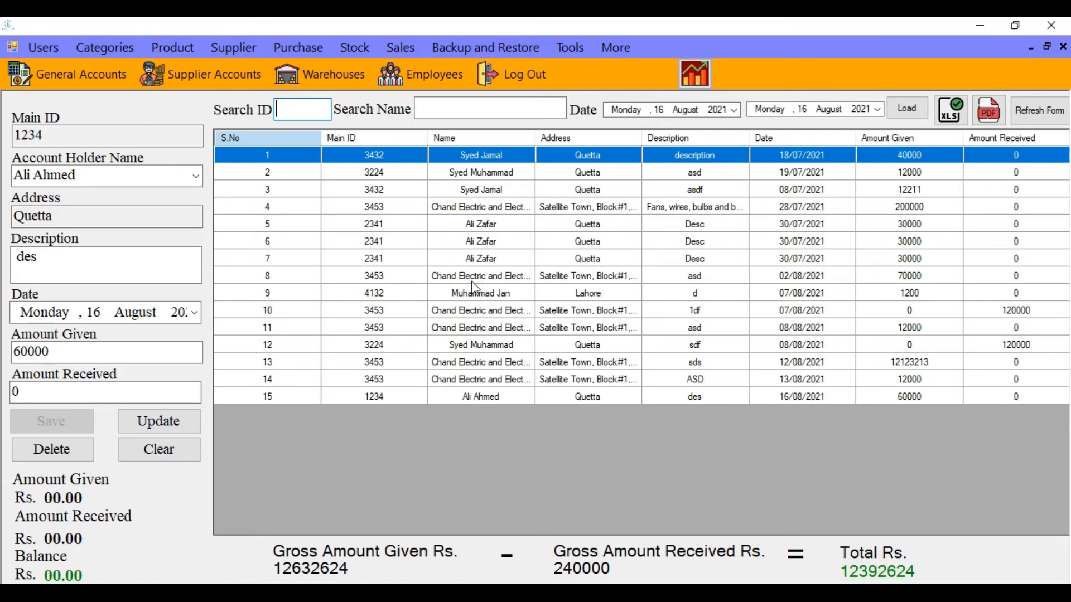
click(378, 283)
click(291, 103)
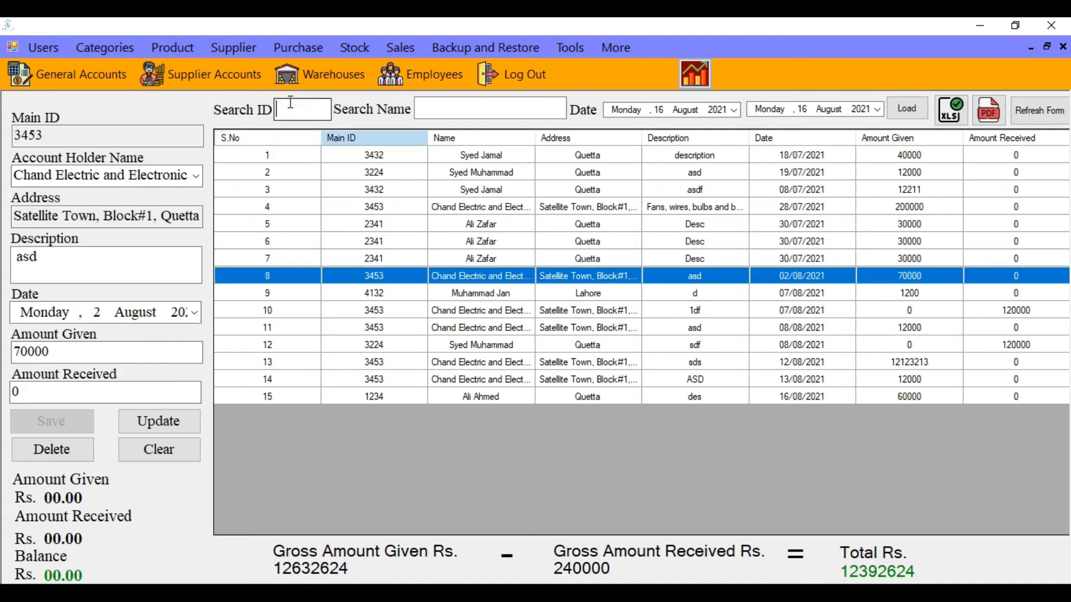
text(3453)
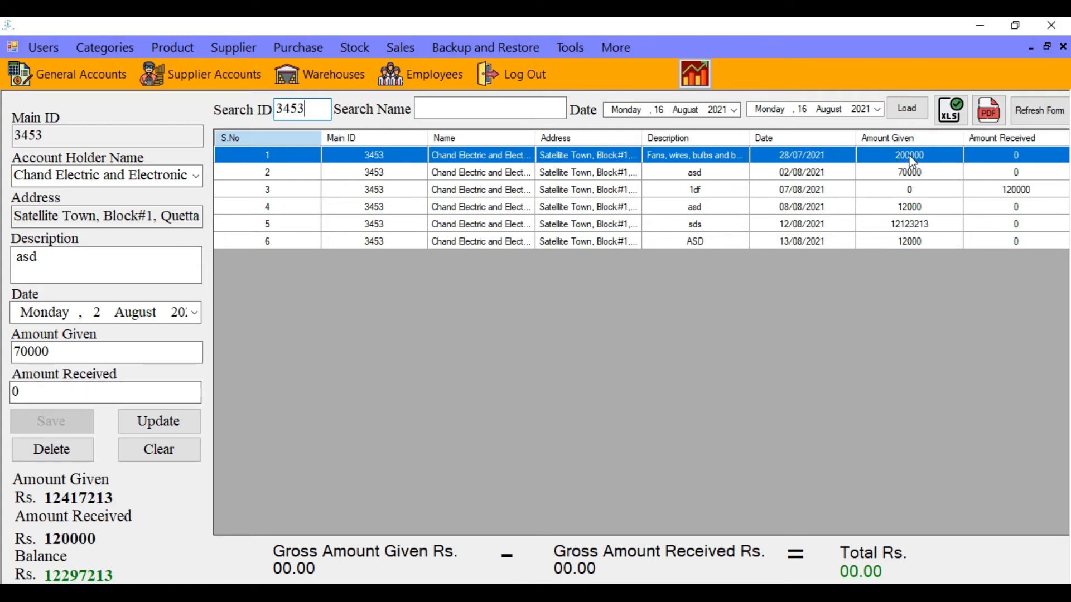
Select the filtered rows and try sorting by Amount Given, dismissing the index error
drag(913, 155, 920, 239)
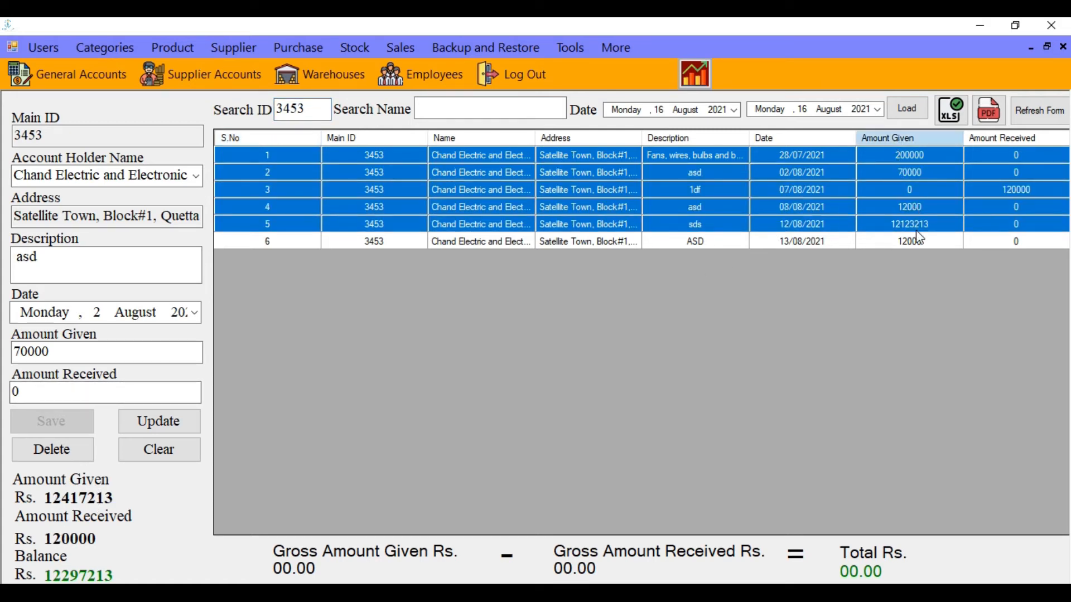
click(902, 139)
click(662, 368)
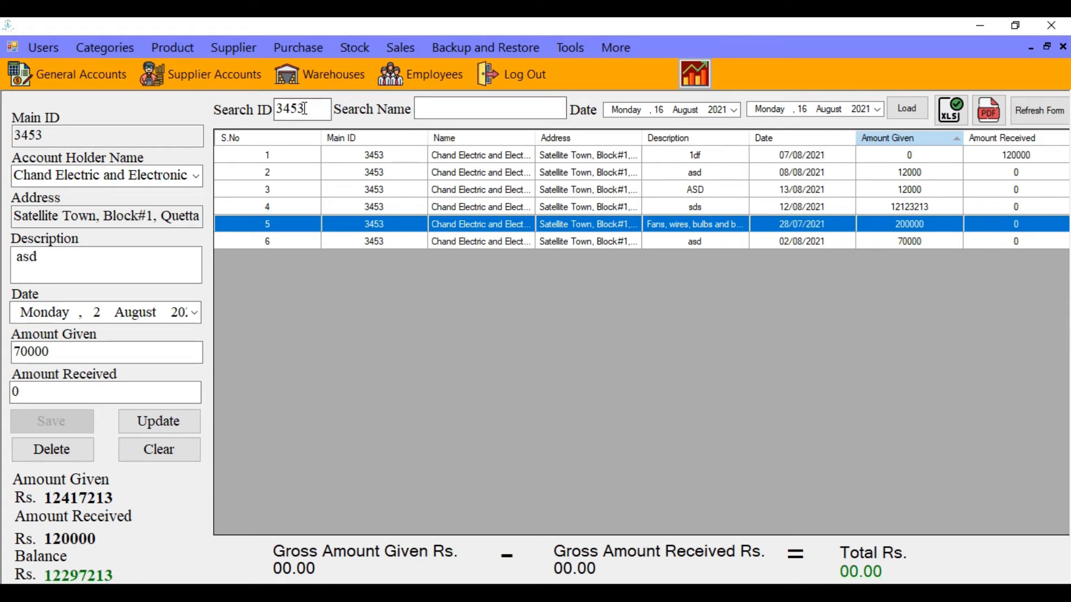
Clear the Search ID value so all 15 transactions and gross totals show again
drag(306, 108, 286, 108)
drag(311, 109, 277, 109)
key(BackSpace)
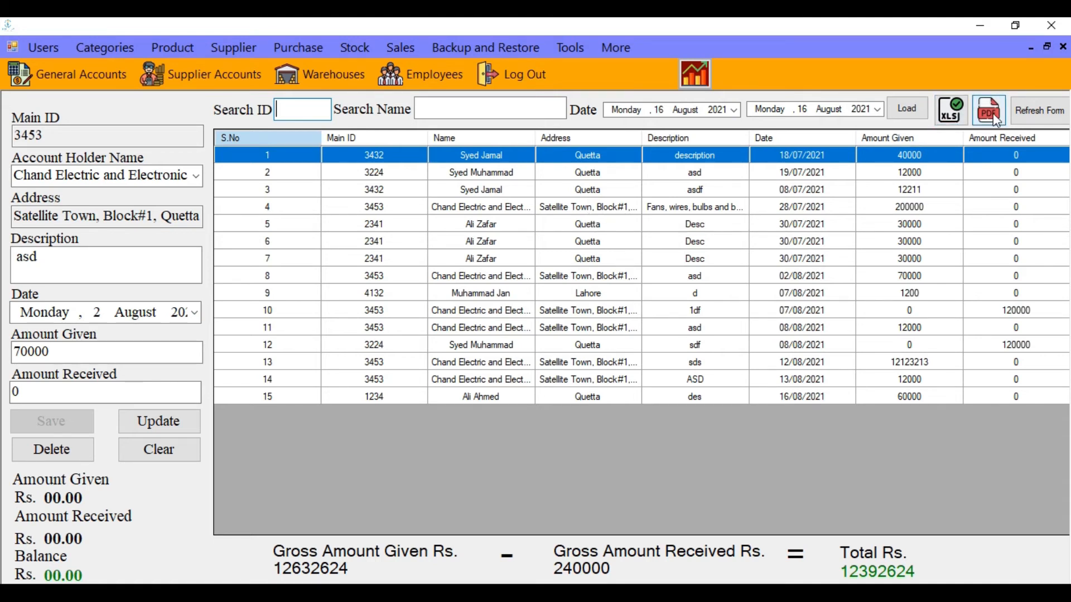
Close the ledger, switch between the Transactions and Reporting forms, and end on an empty General Accounts Report
click(1032, 114)
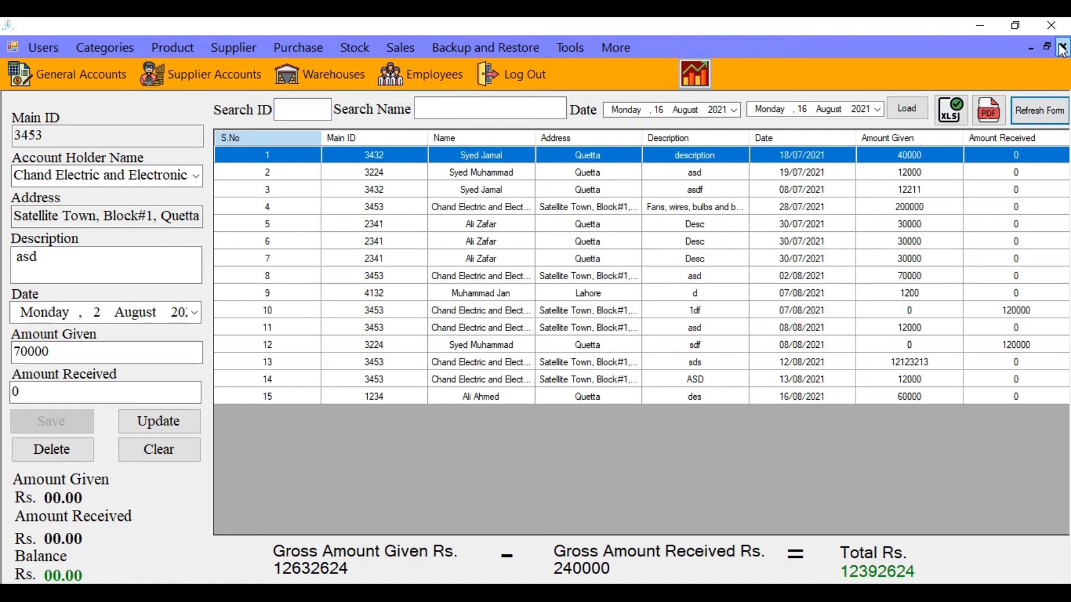
click(1063, 48)
click(66, 75)
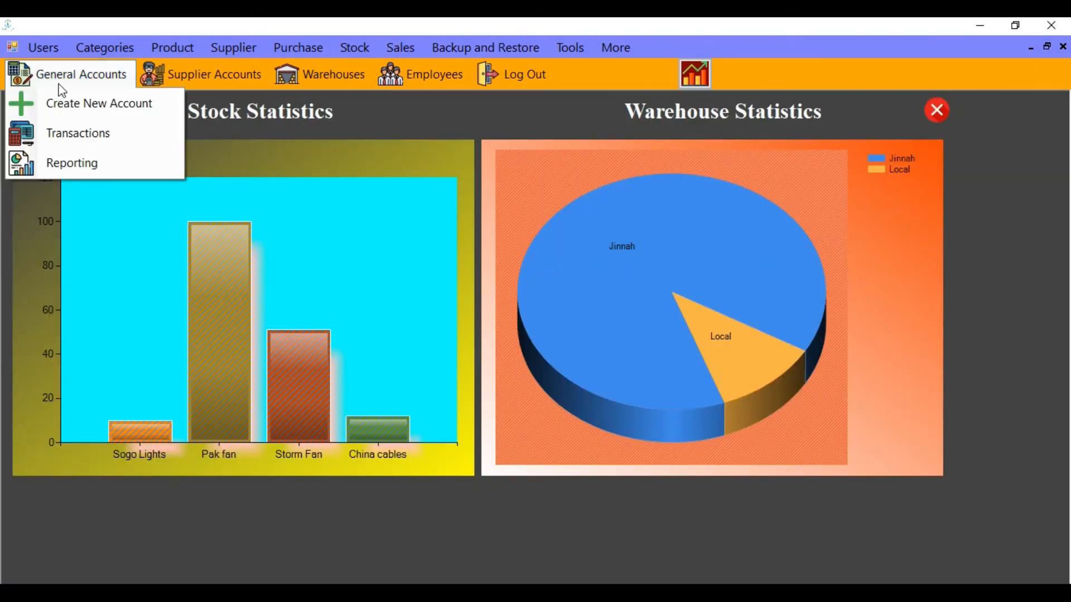
click(69, 163)
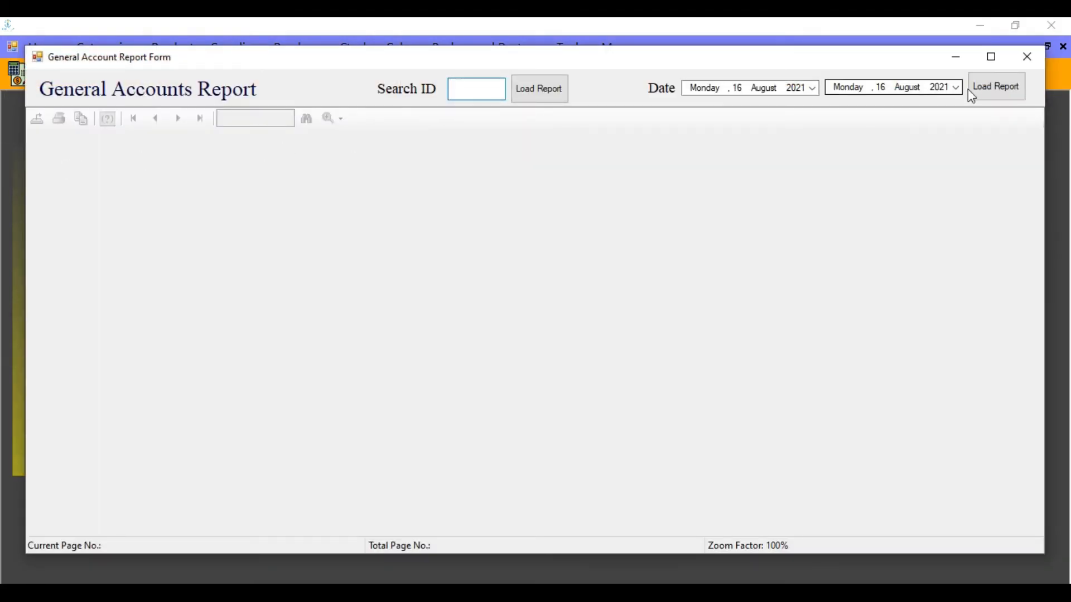
click(1039, 55)
click(41, 81)
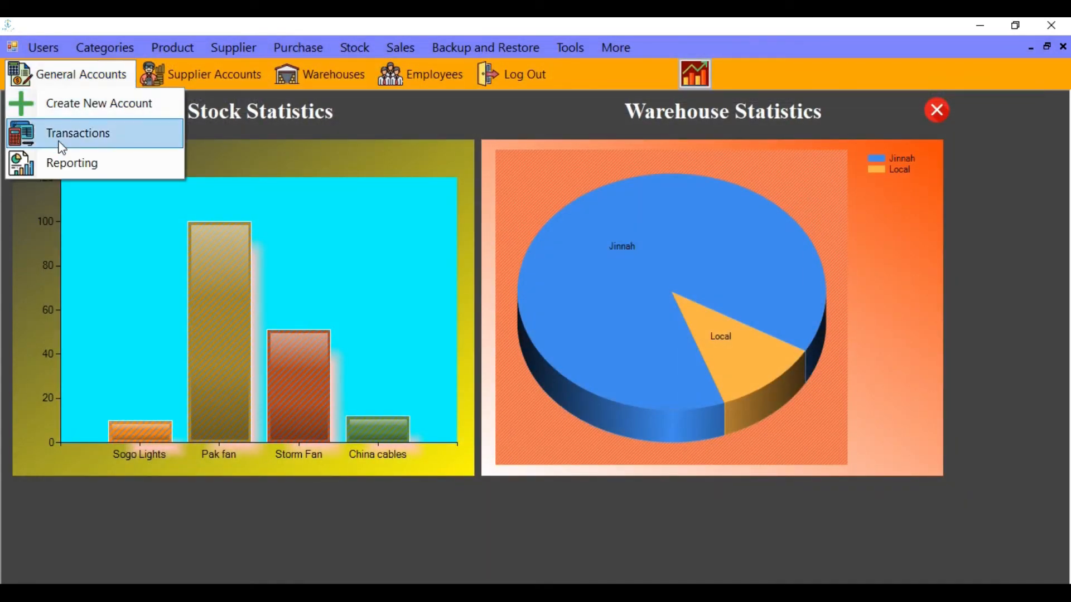
click(61, 139)
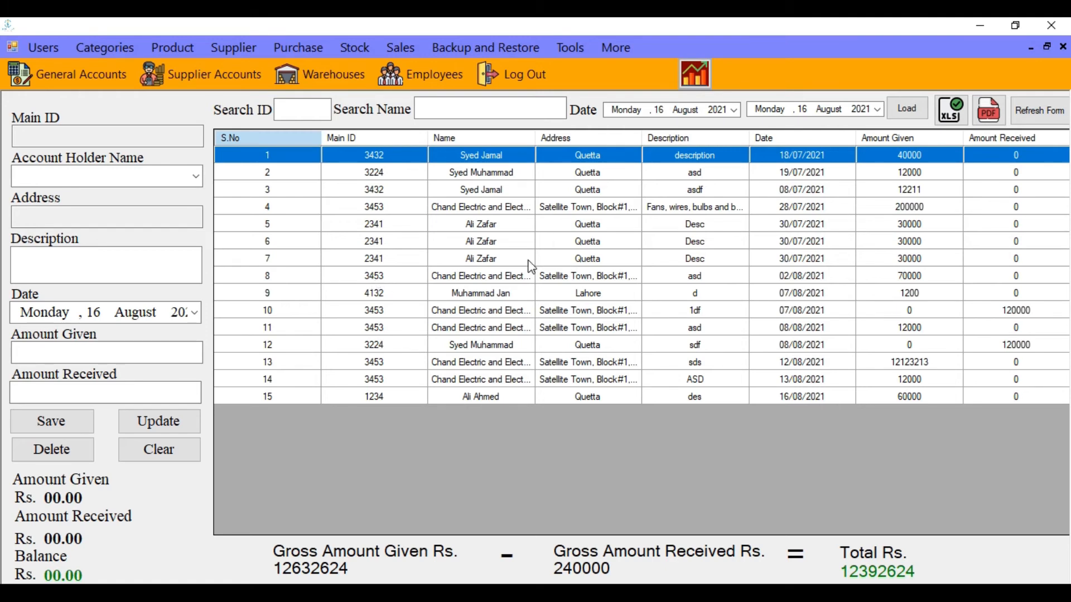
click(1062, 46)
click(60, 83)
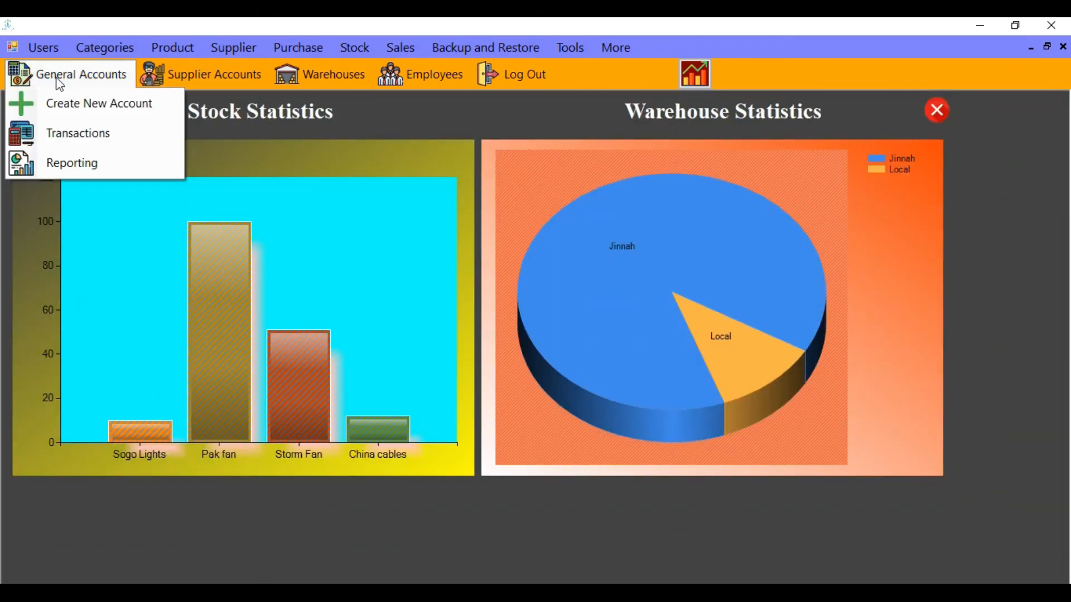
click(56, 161)
click(458, 87)
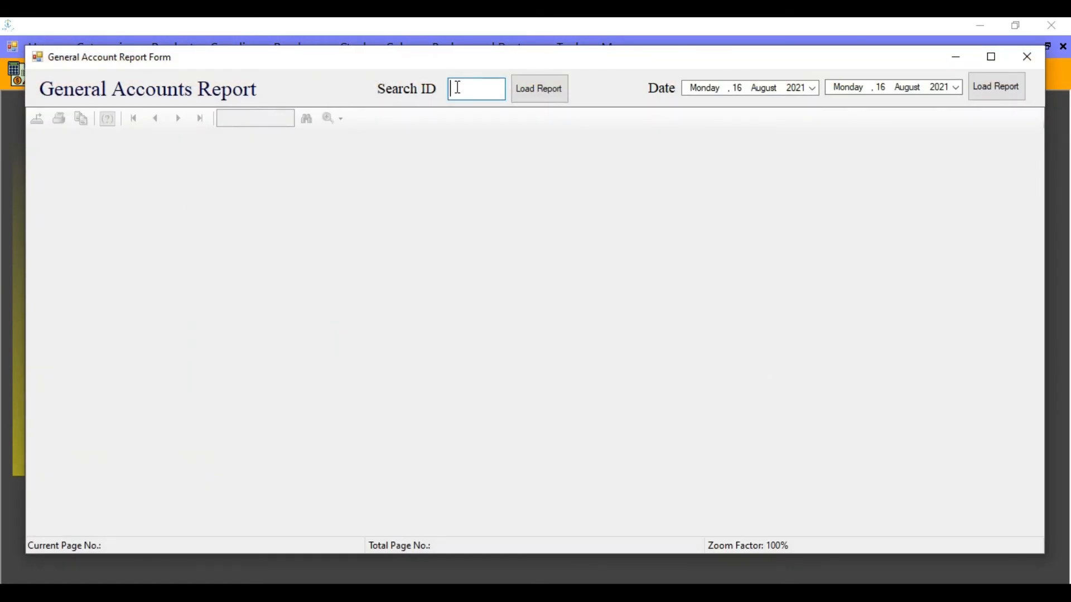
Enter the account's ID in Search ID and maximize the General Accounts Report window
text(3453)
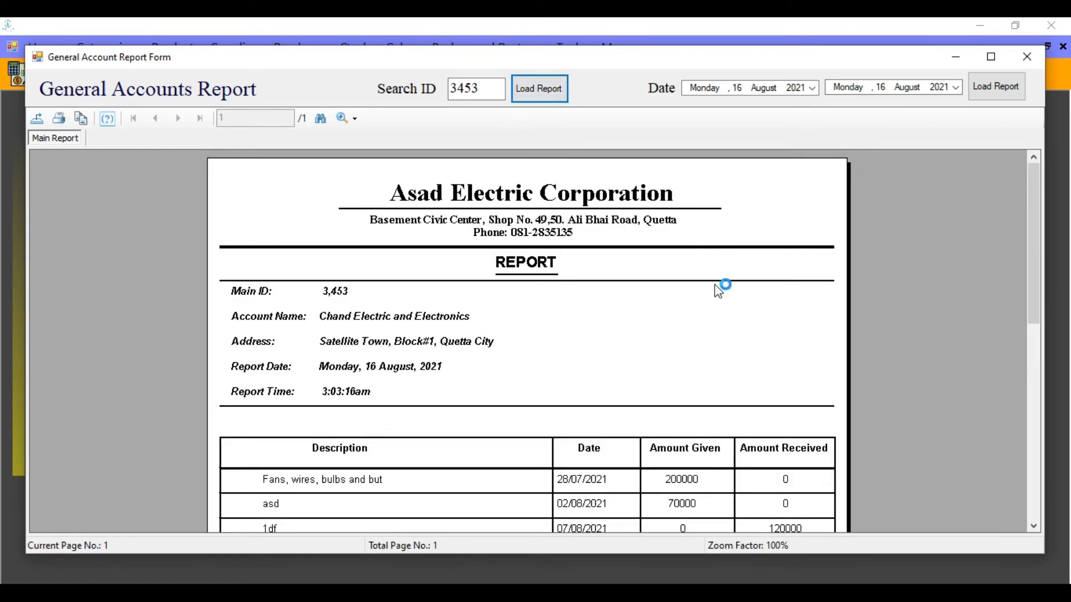
click(992, 57)
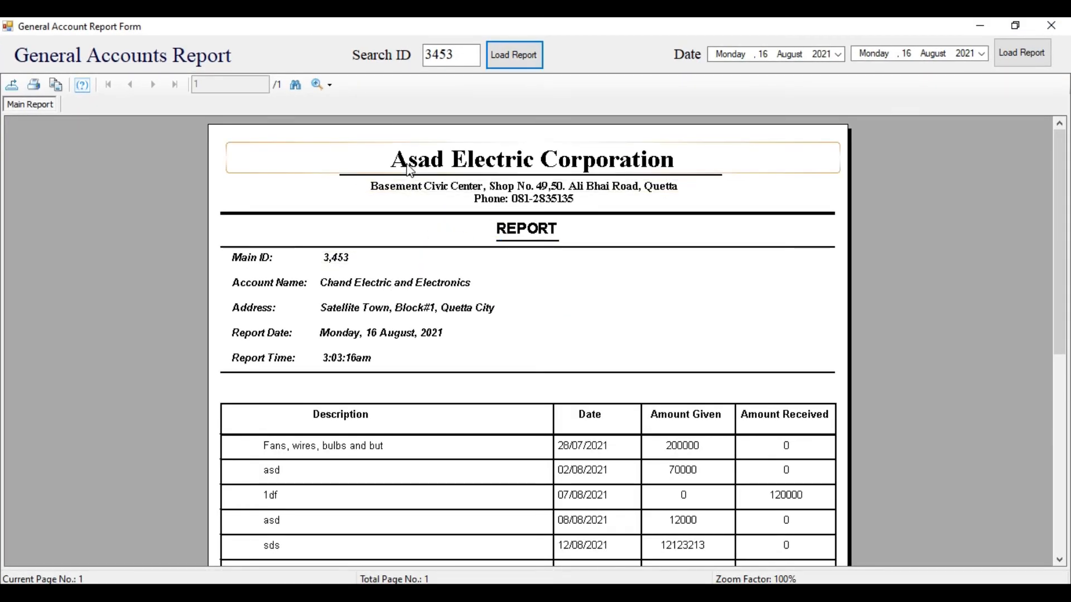
scroll(436, 282, down, 3)
scroll(436, 282, up, 3)
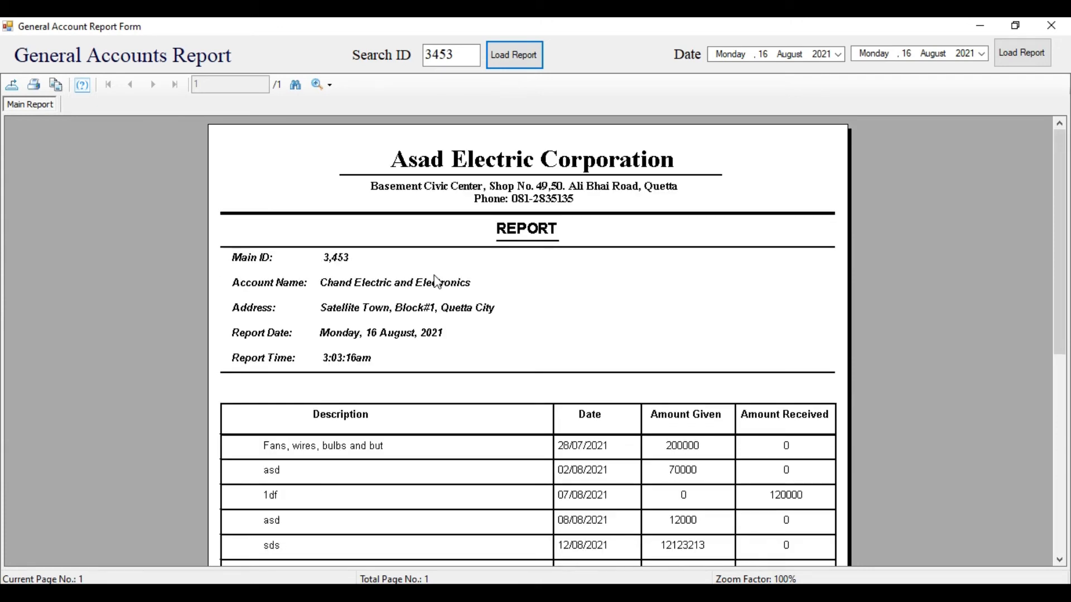
Review the report's title, account name, Main ID, address, date, time and the 12,297,213.00 balance
click(438, 165)
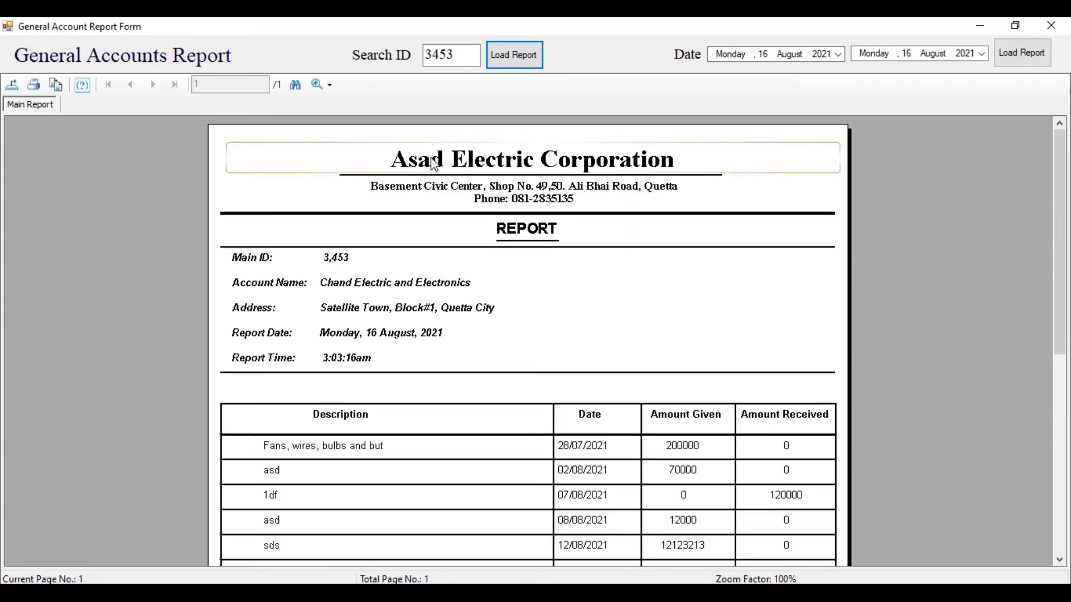
scroll(438, 167, down, 3)
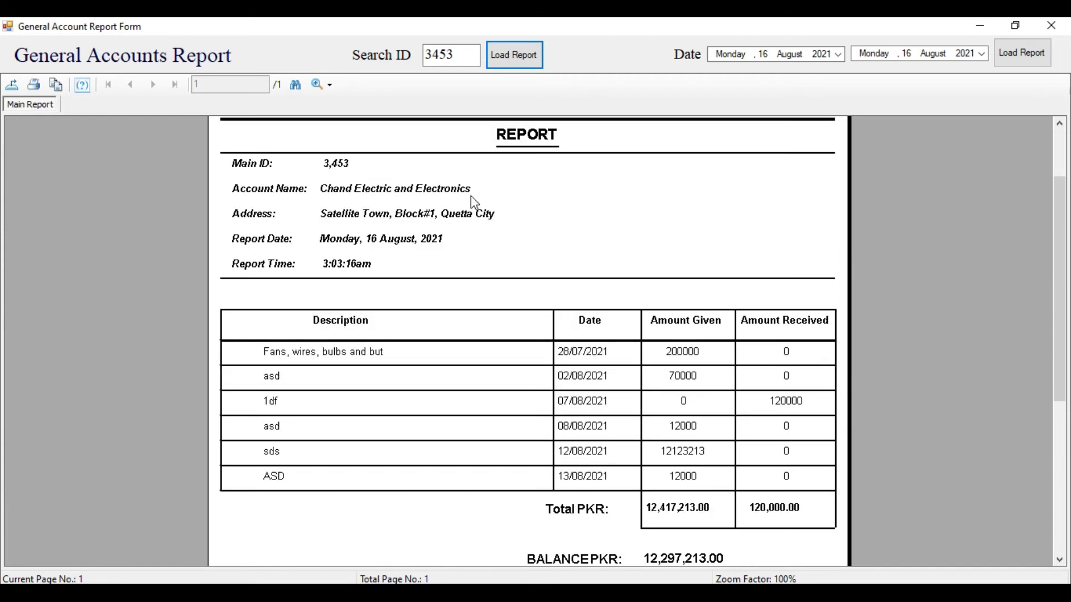
click(518, 144)
click(358, 189)
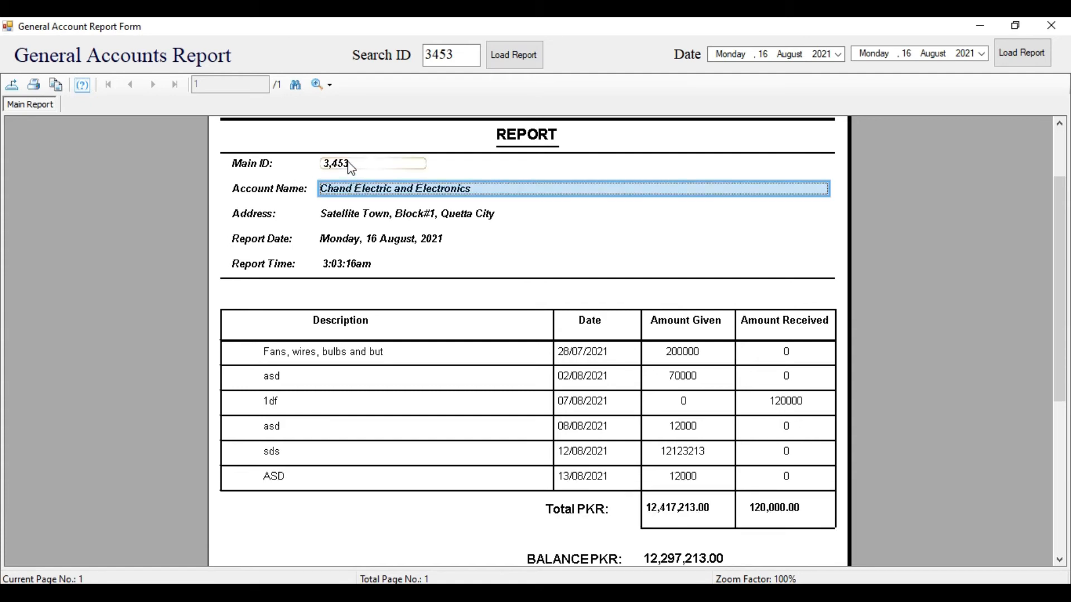
click(350, 164)
click(367, 216)
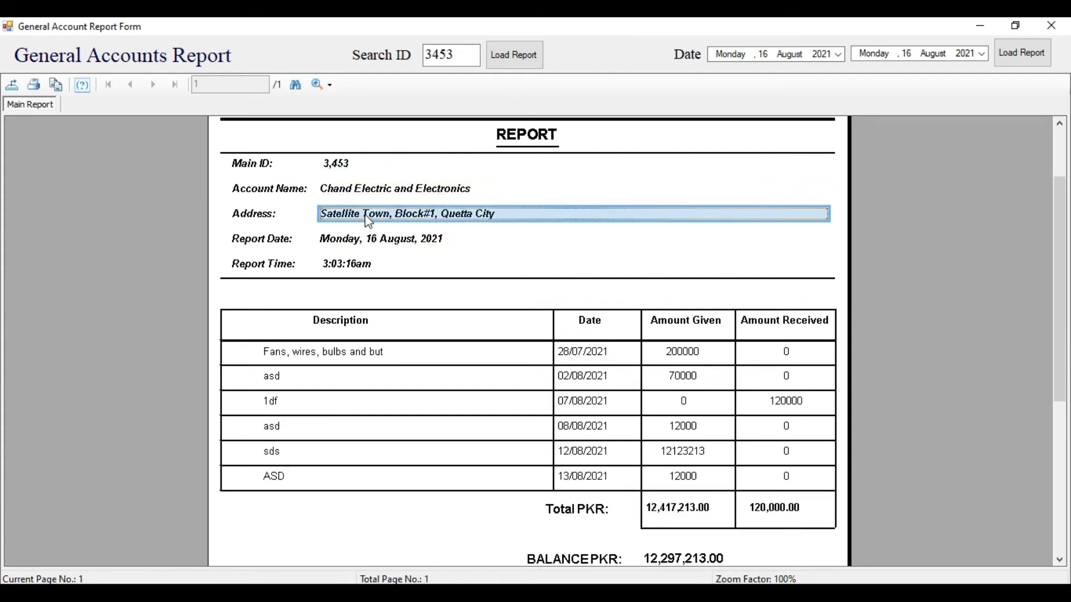
click(370, 243)
click(373, 266)
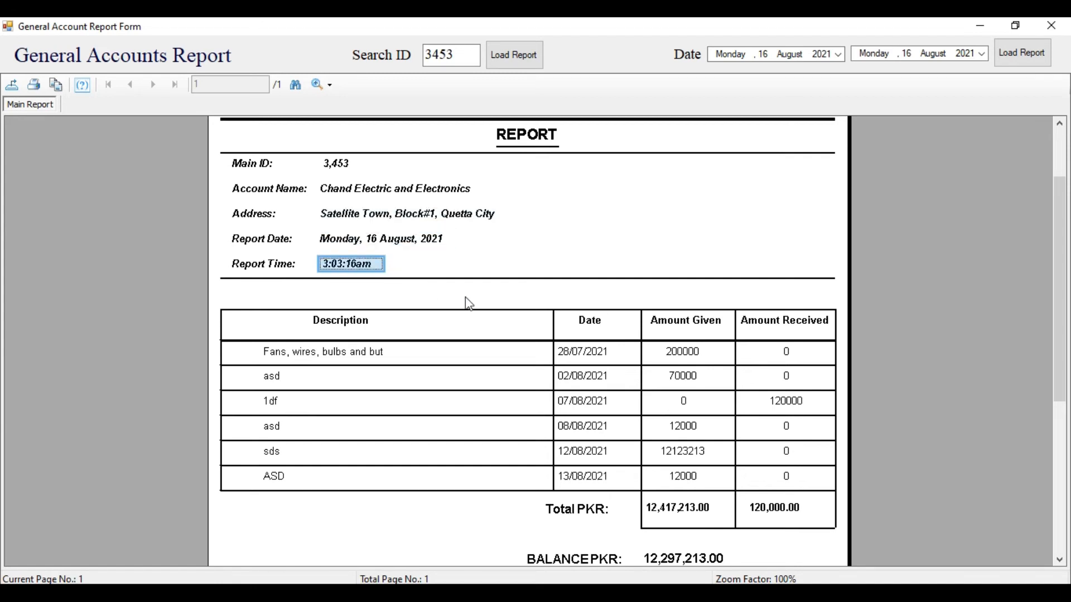
click(482, 337)
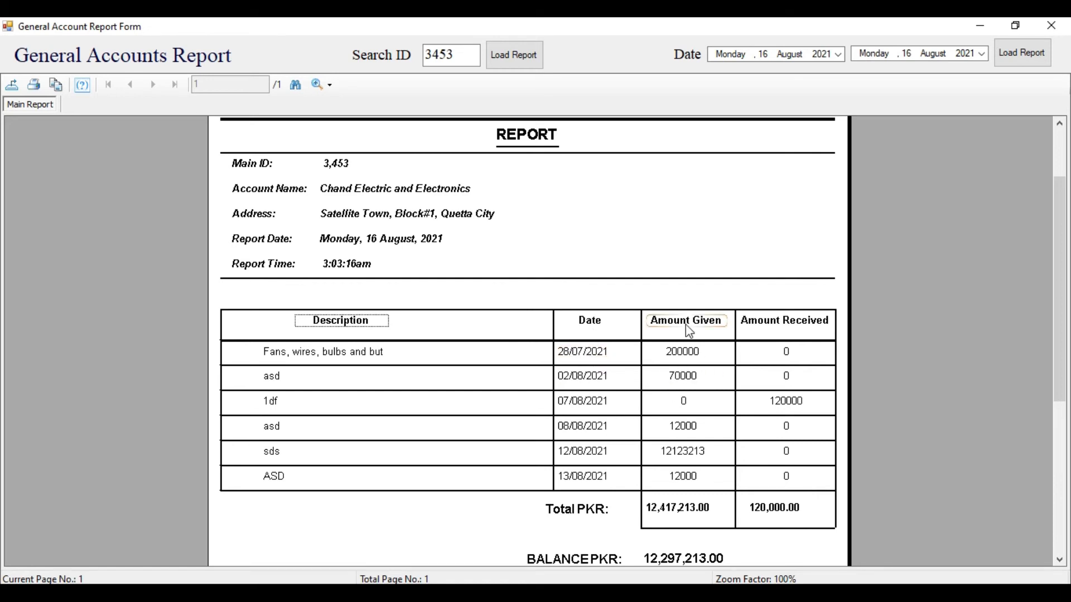
scroll(689, 331, down, 3)
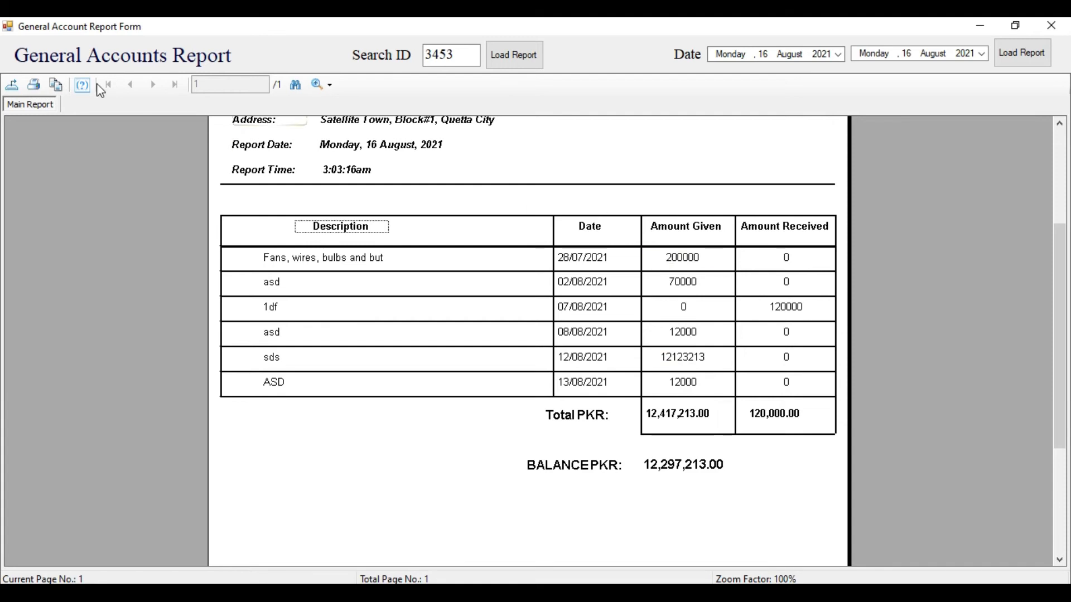
click(40, 88)
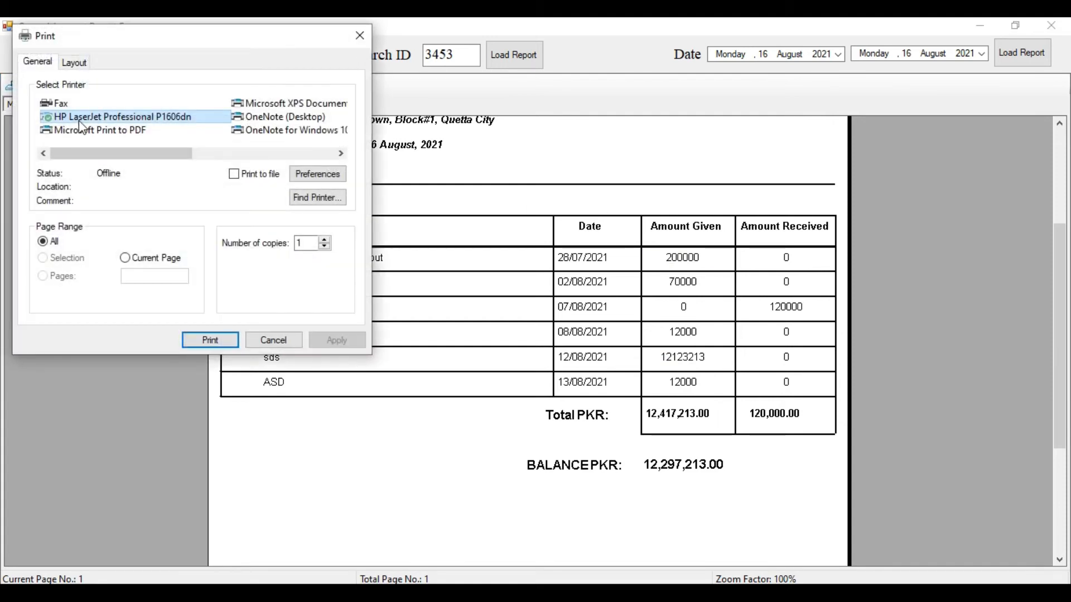
click(264, 340)
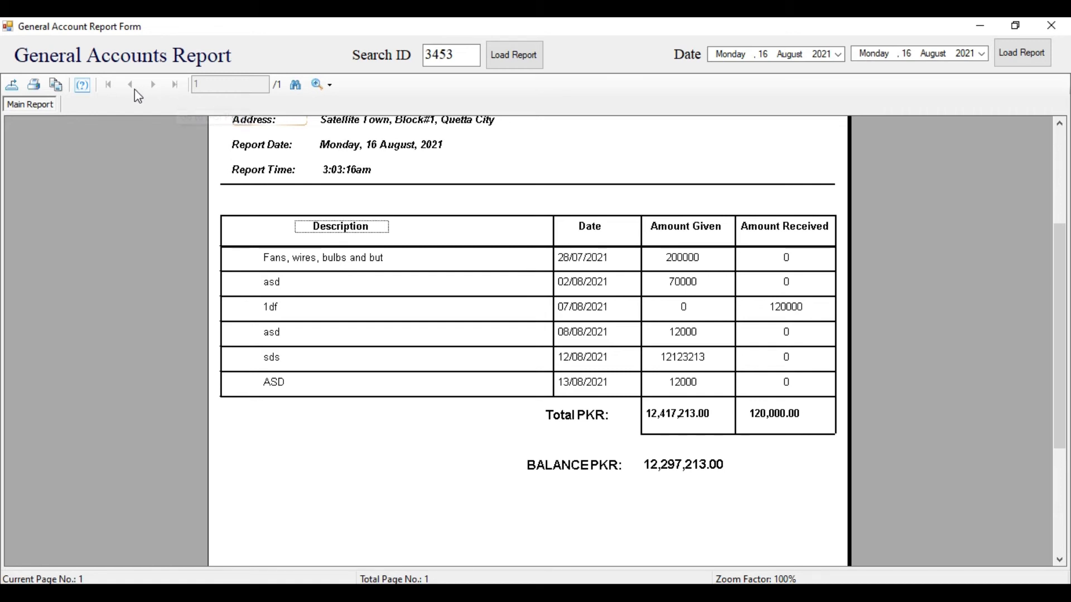
Search the account 3453 report for 'sds' to locate the 12/08/2021 entry of 12123213
click(295, 84)
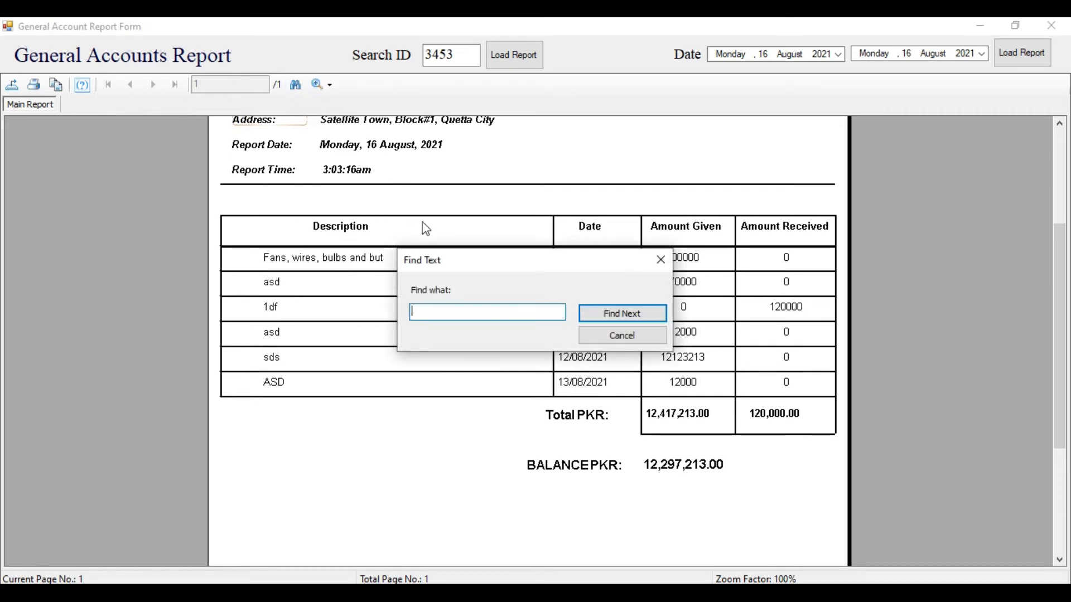
text(s)
key(BackSpace)
text(sda)
key(BackSpace)
text(s)
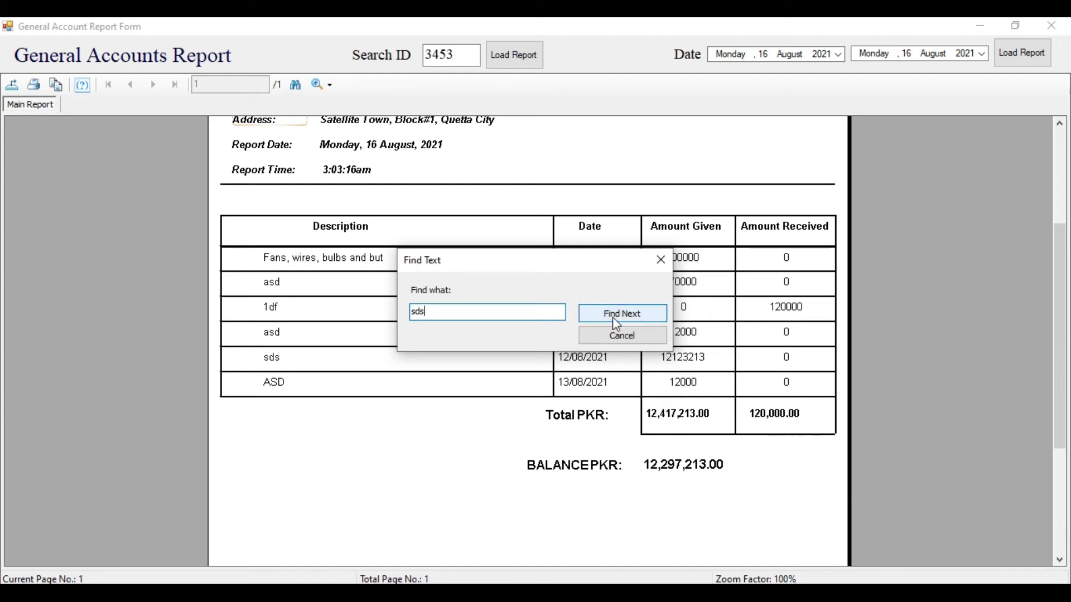
click(613, 318)
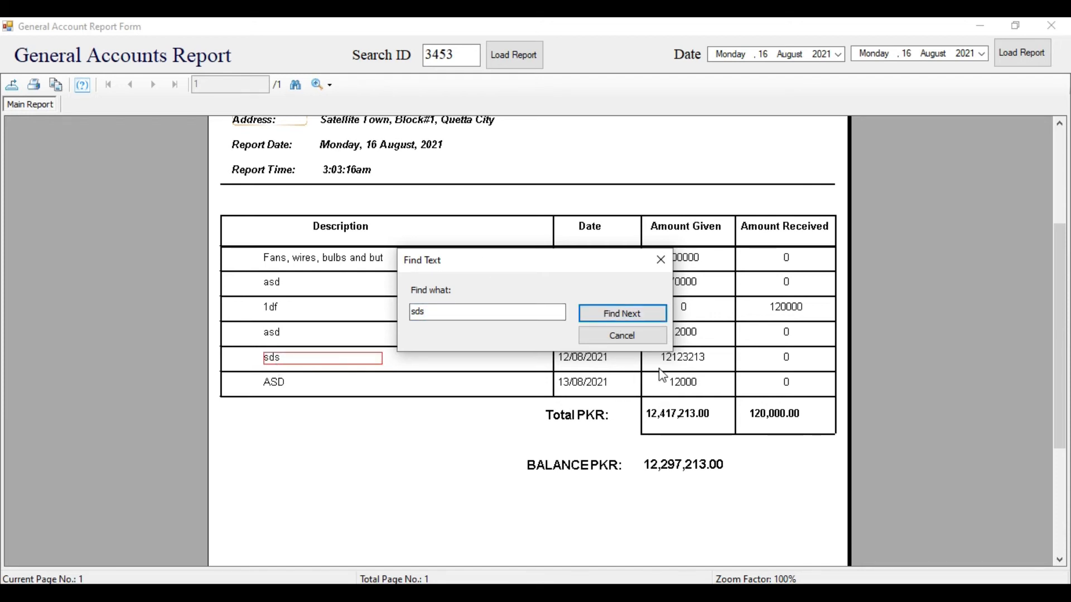
click(607, 336)
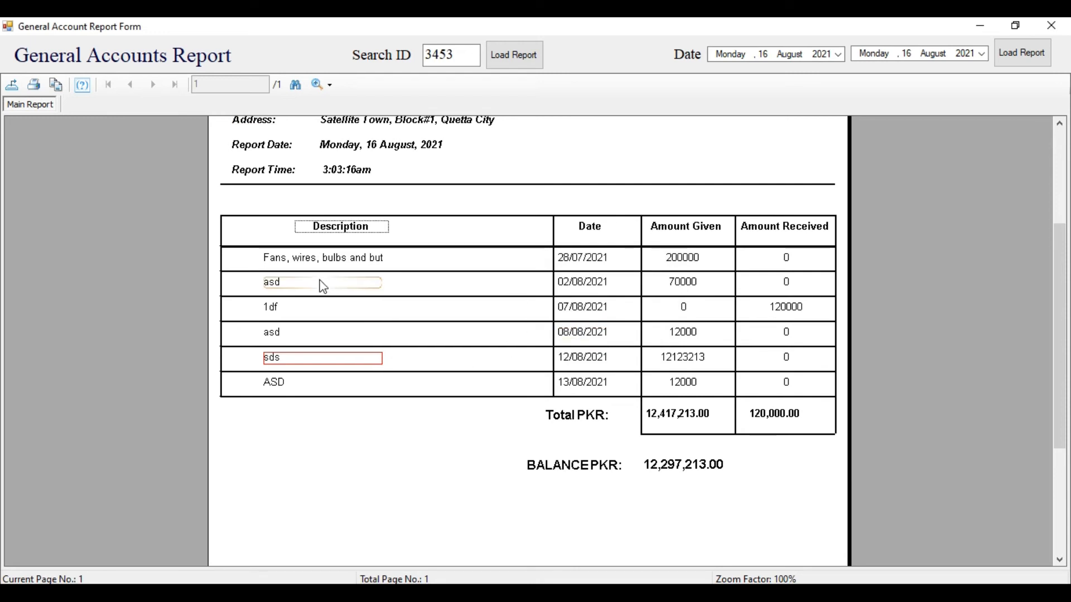
click(330, 87)
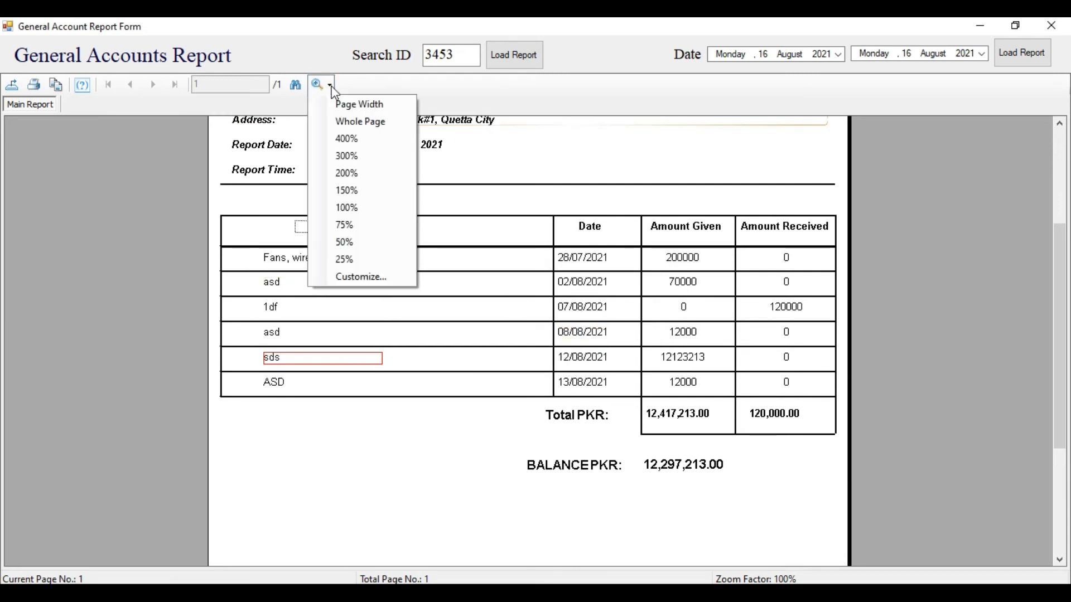
click(894, 202)
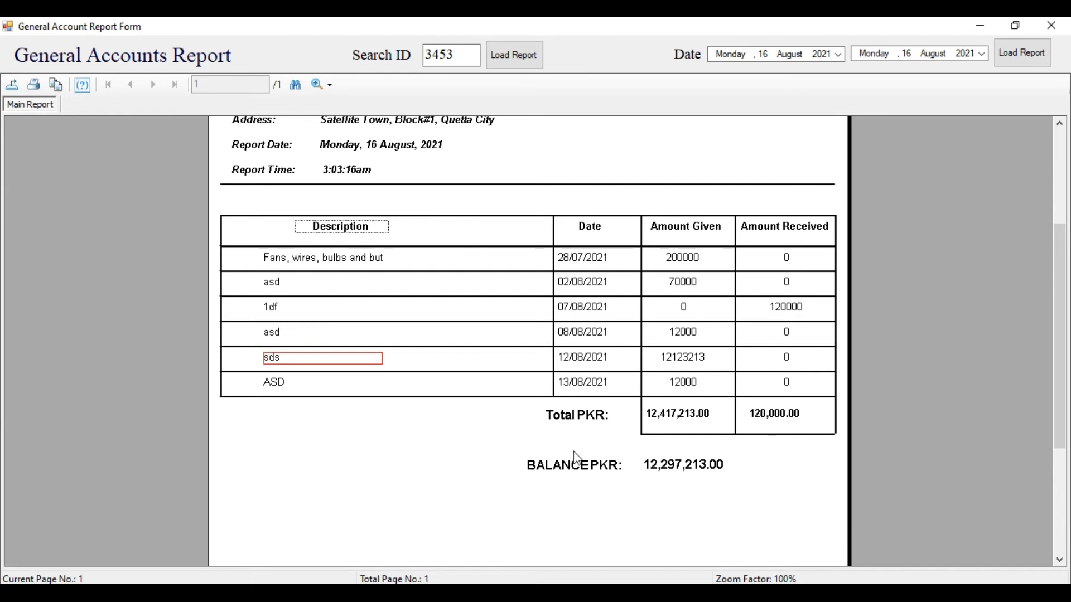
scroll(558, 452, up, 4)
scroll(550, 273, down, 6)
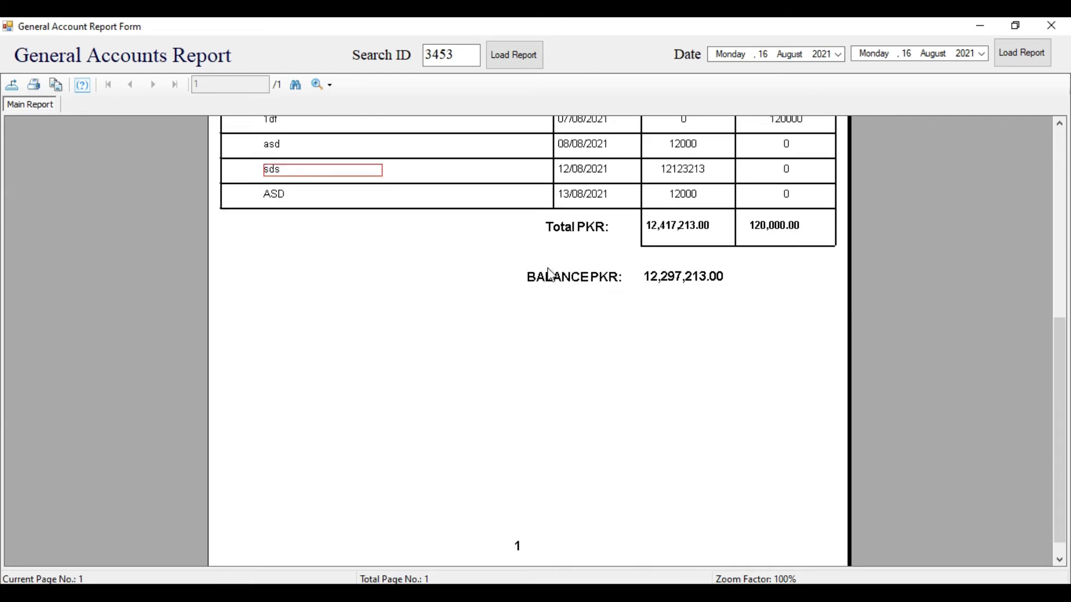
scroll(587, 453, down, 1)
scroll(587, 454, up, 2)
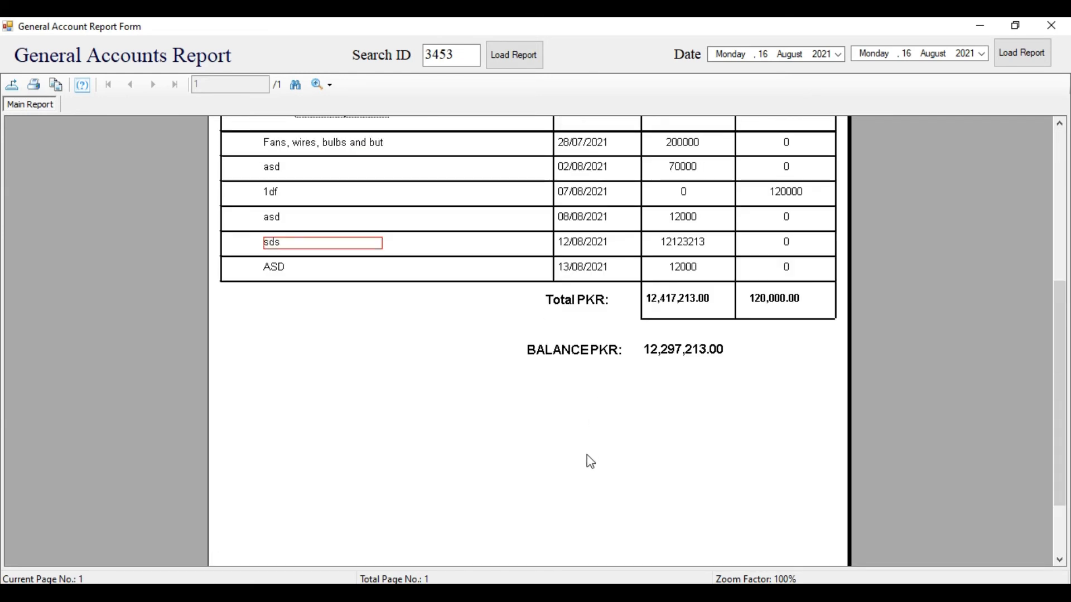
scroll(588, 455, up, 3)
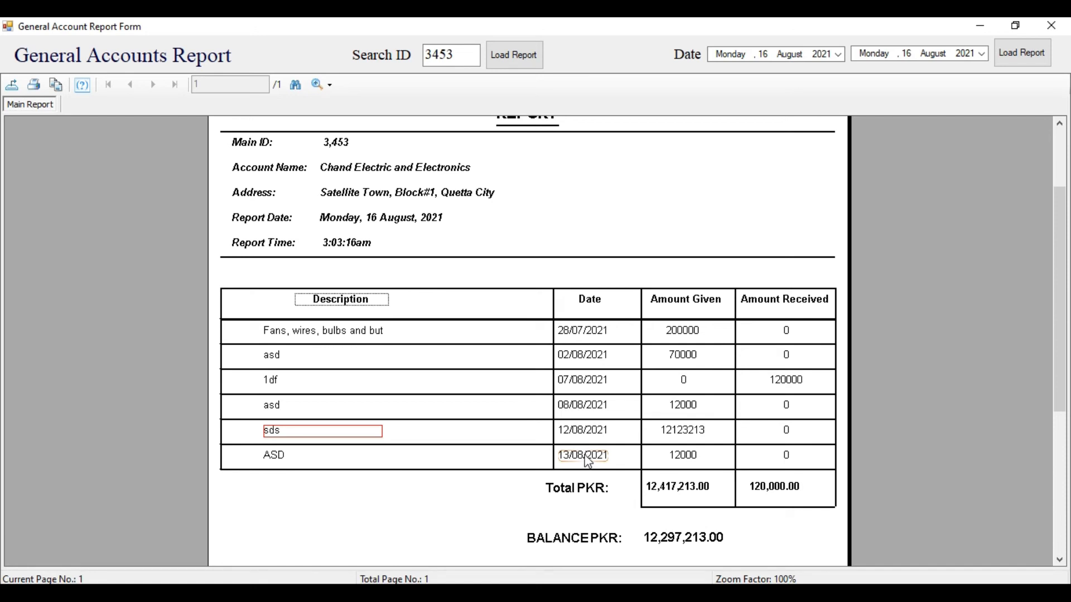
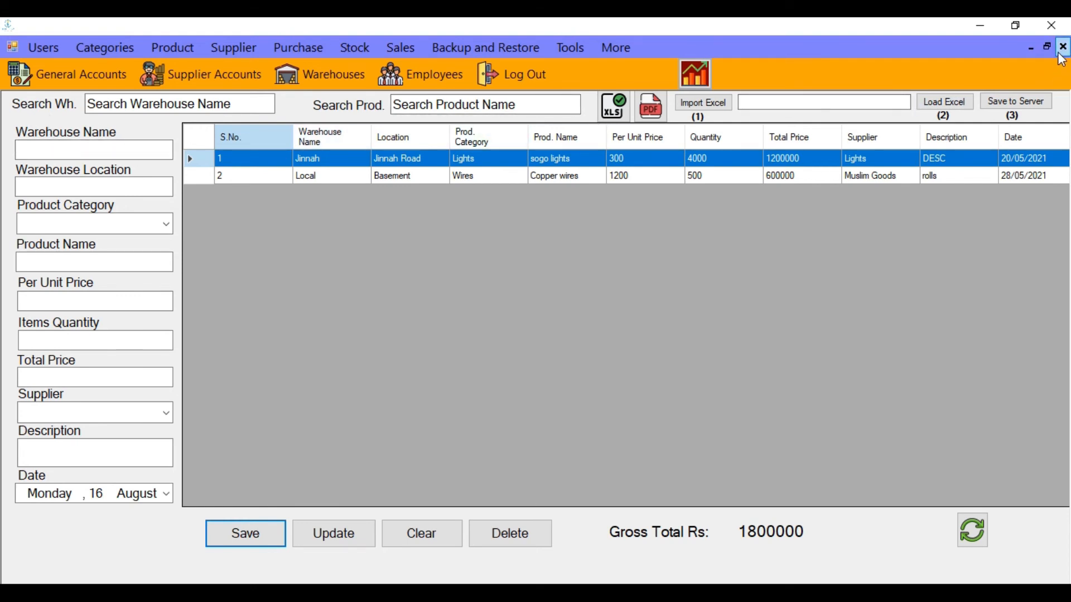
click(1062, 57)
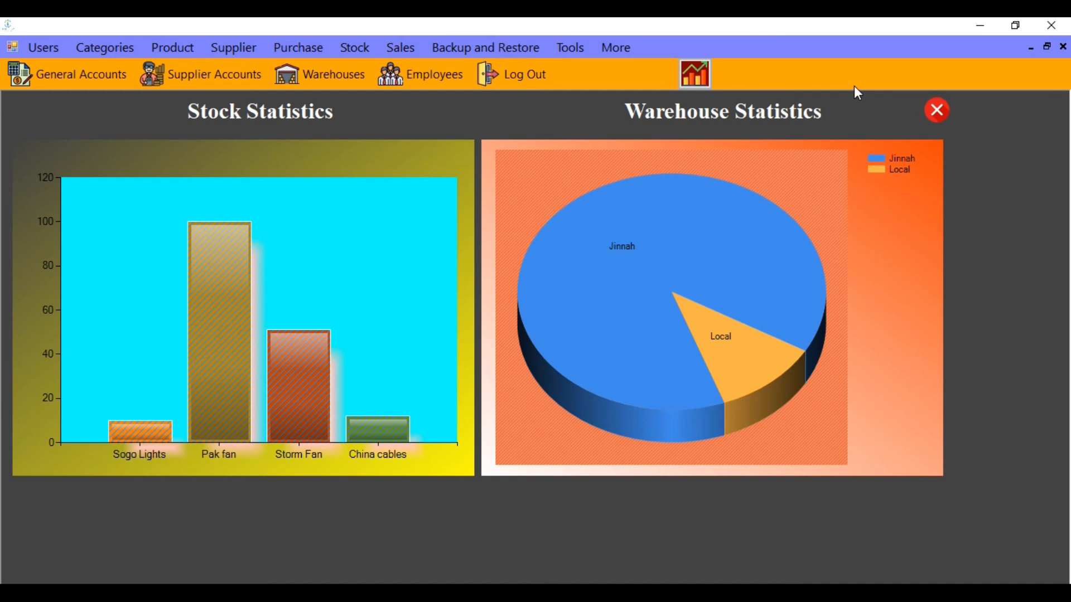
click(331, 80)
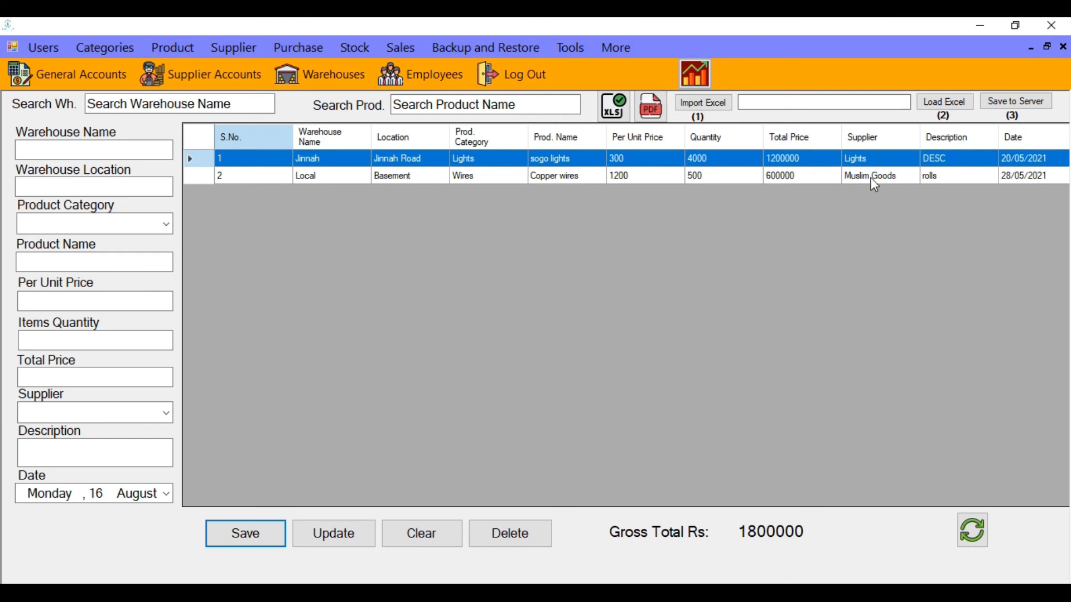
Clear the stock form and enter warehouse name 'Satellite' with location 'Satellite Town'
click(874, 179)
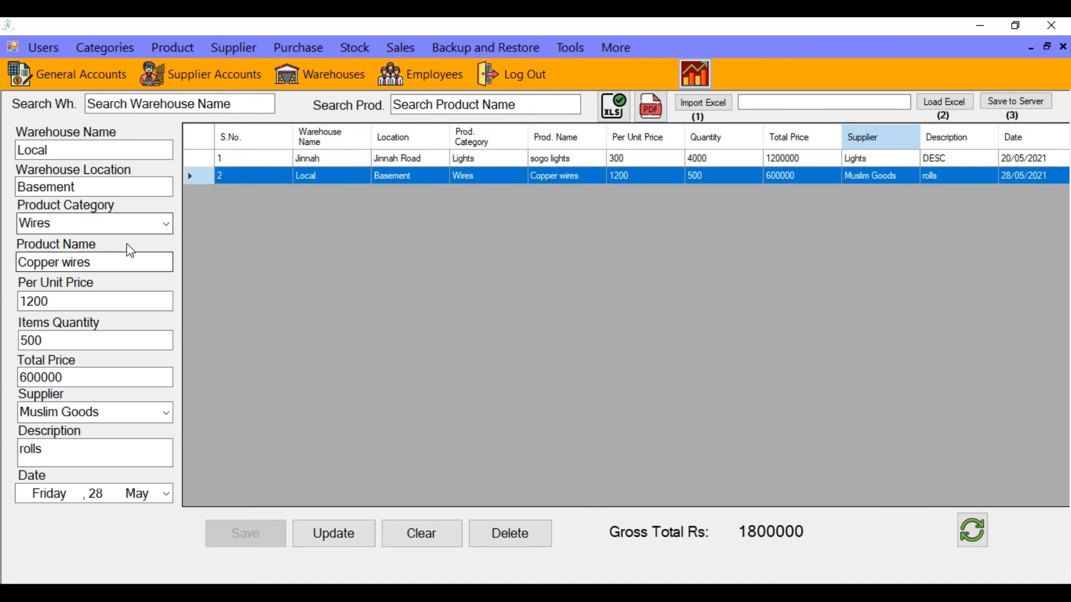
click(442, 541)
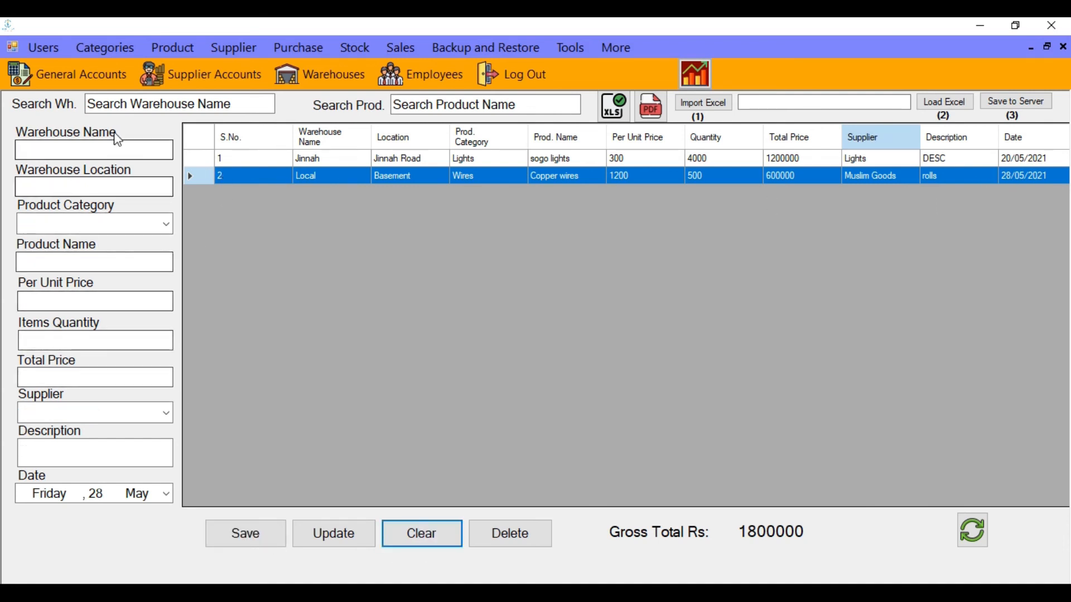
click(116, 146)
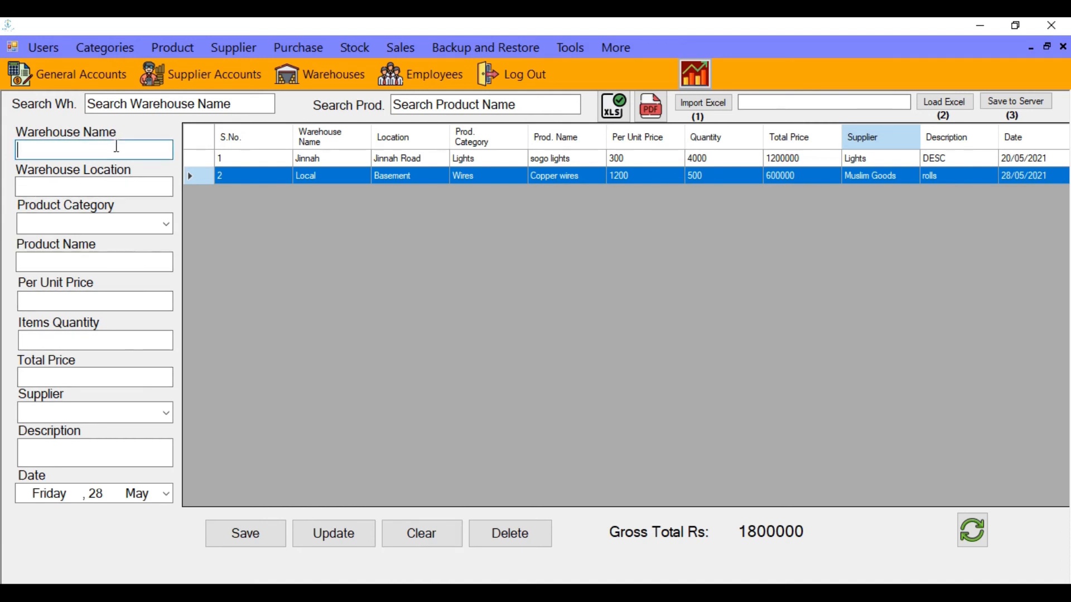
text(Satellite)
key(Tab)
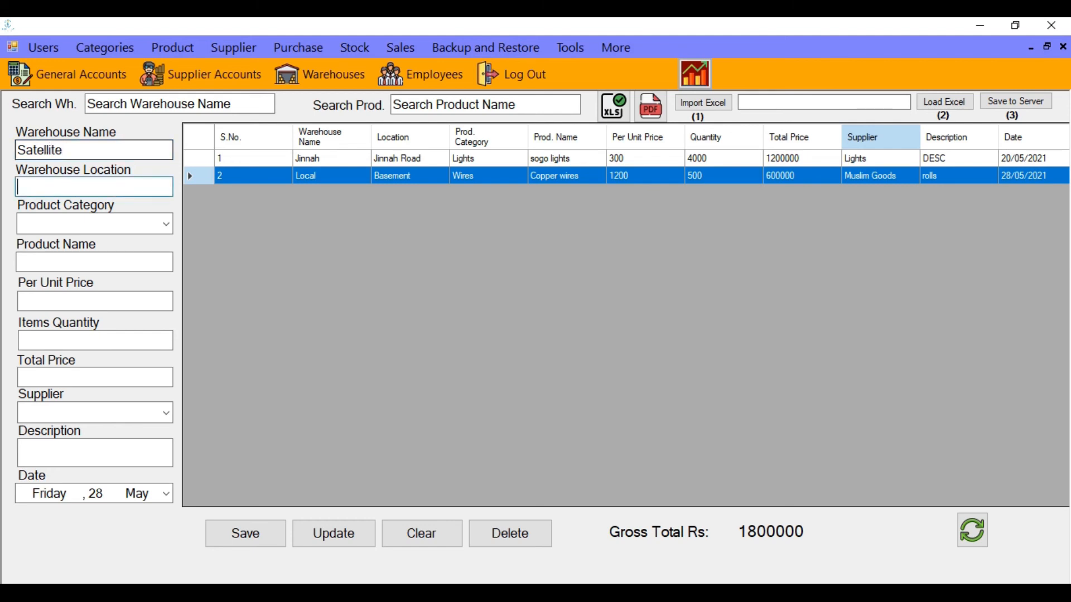
text(Satellite Tow)
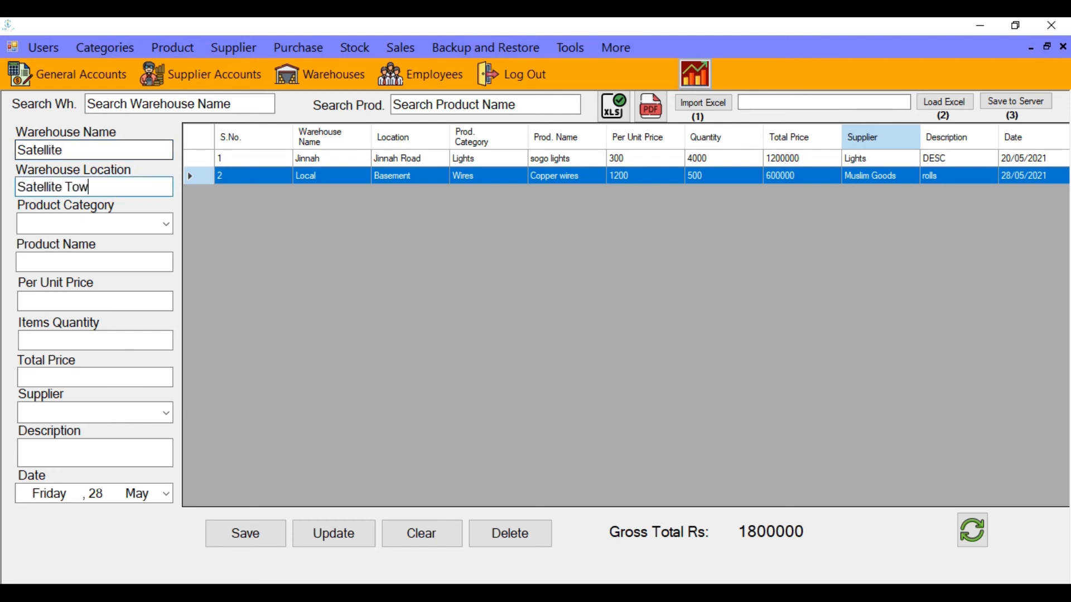
text(n)
key(Tab)
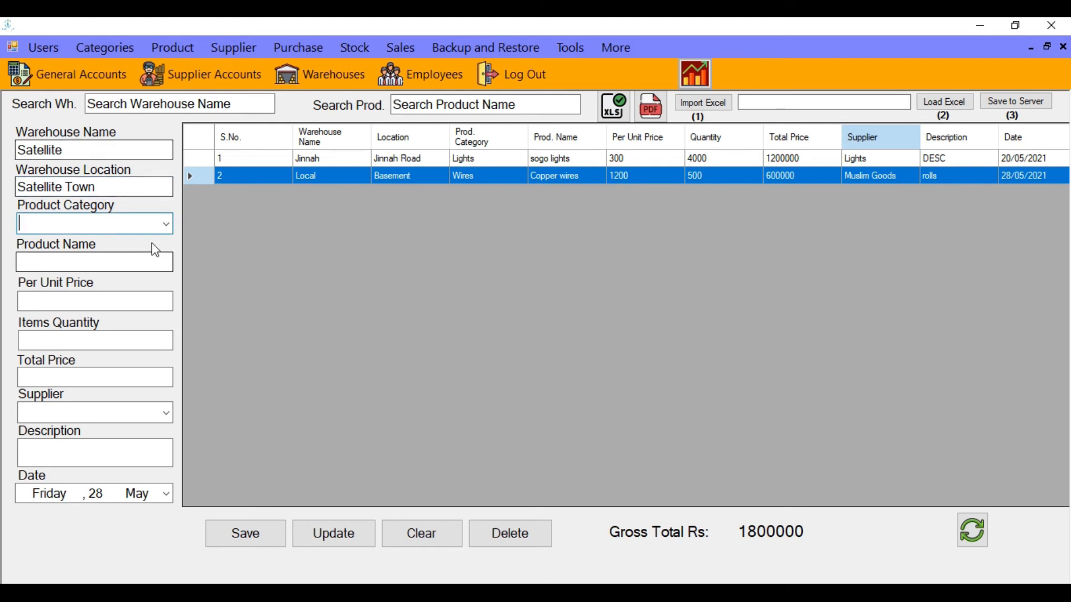
Set category Fan, product 'Pak Fan', unit price 5000 and quantity 200
click(166, 224)
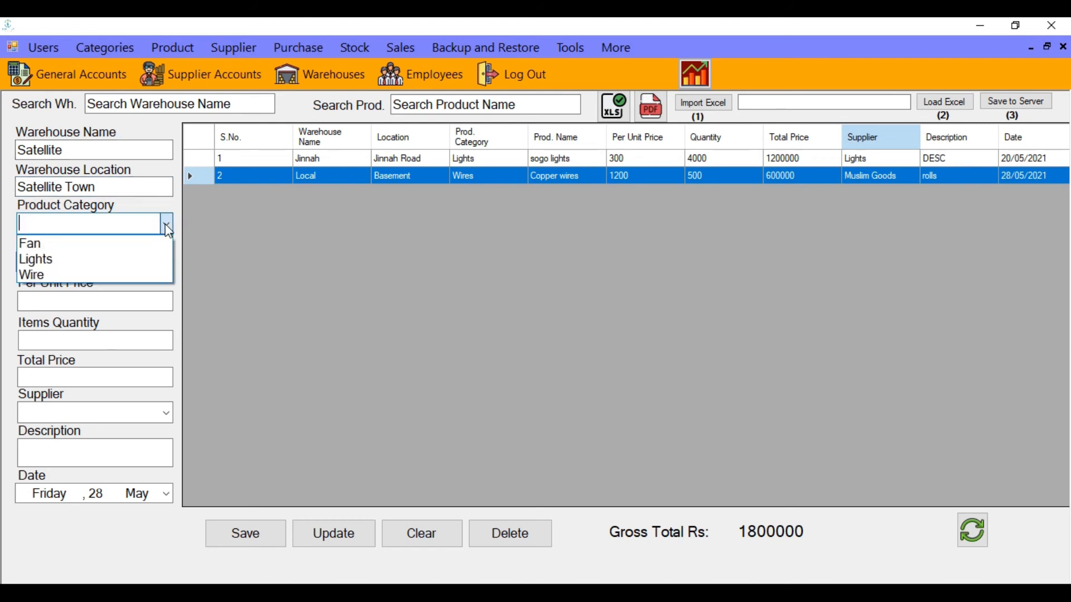
click(126, 249)
click(132, 263)
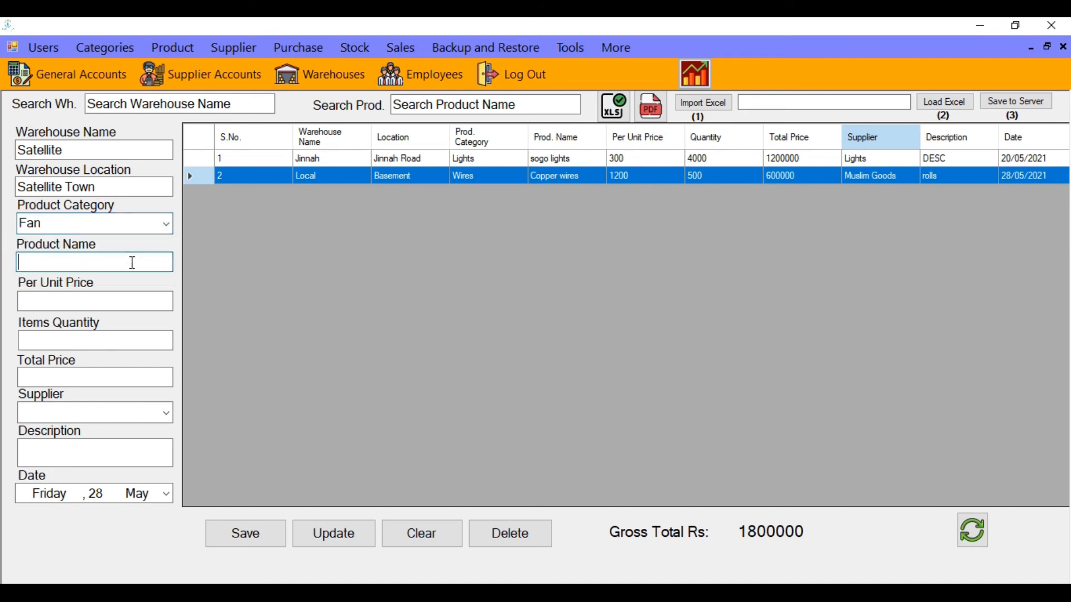
text(Pak Fan)
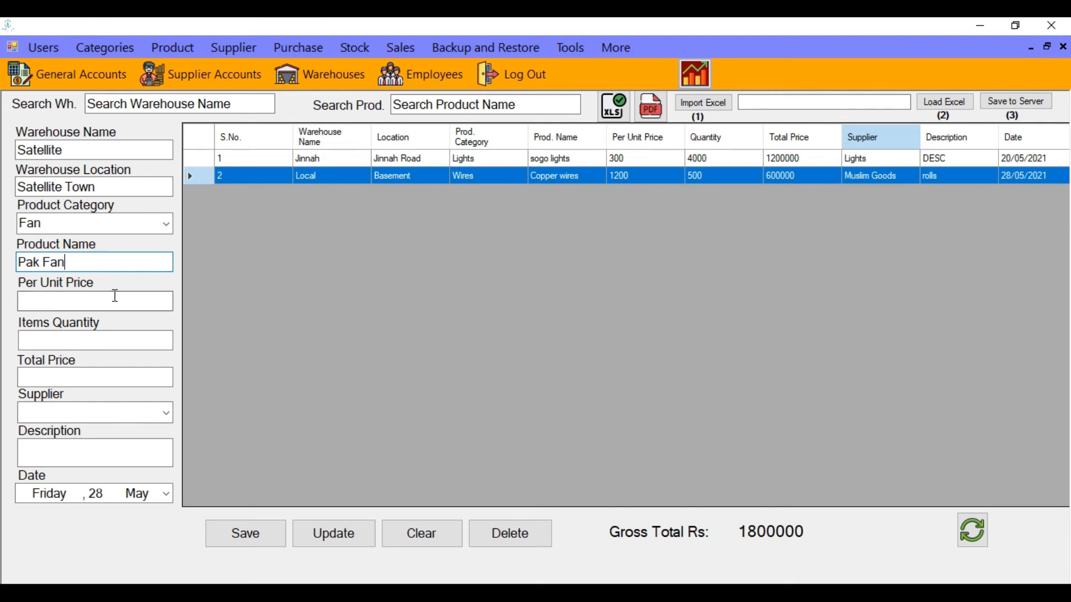
click(94, 297)
text(5000)
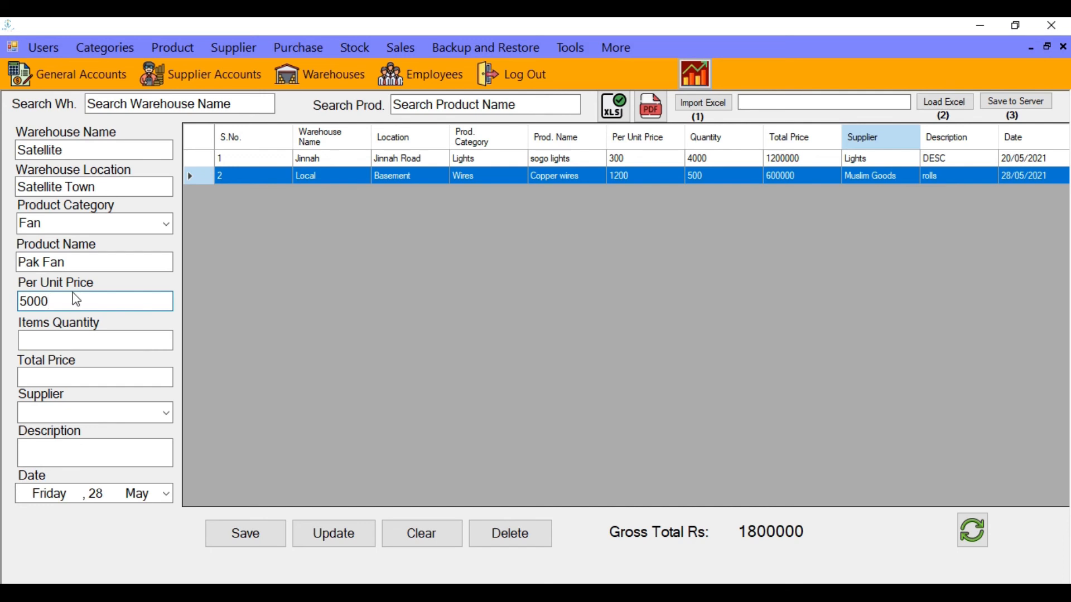
click(90, 339)
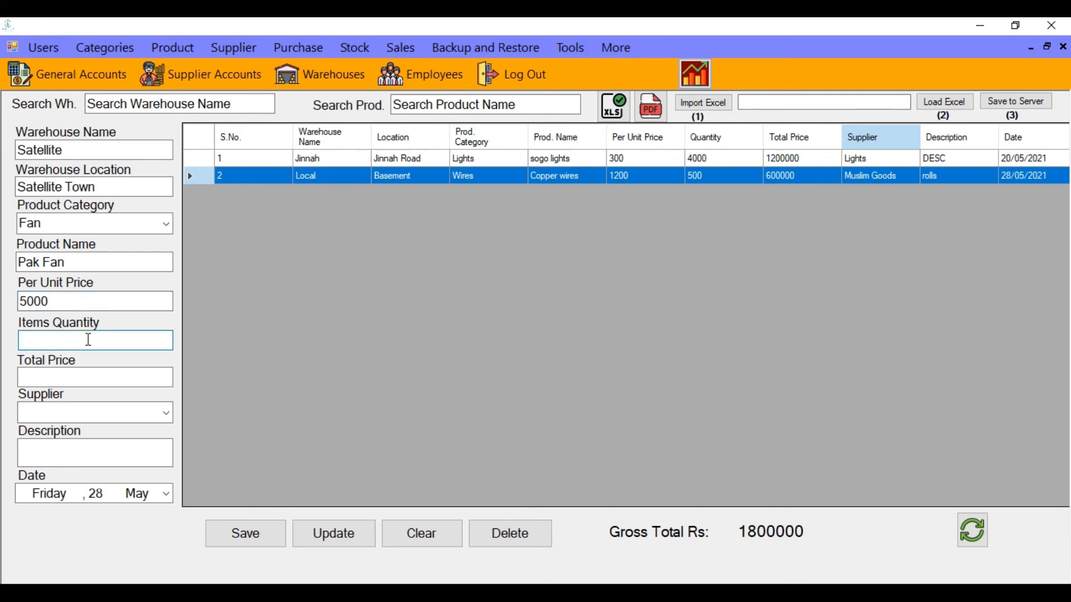
text(200)
Choose supplier Fast Electric, add description 'd', and save the record
click(166, 413)
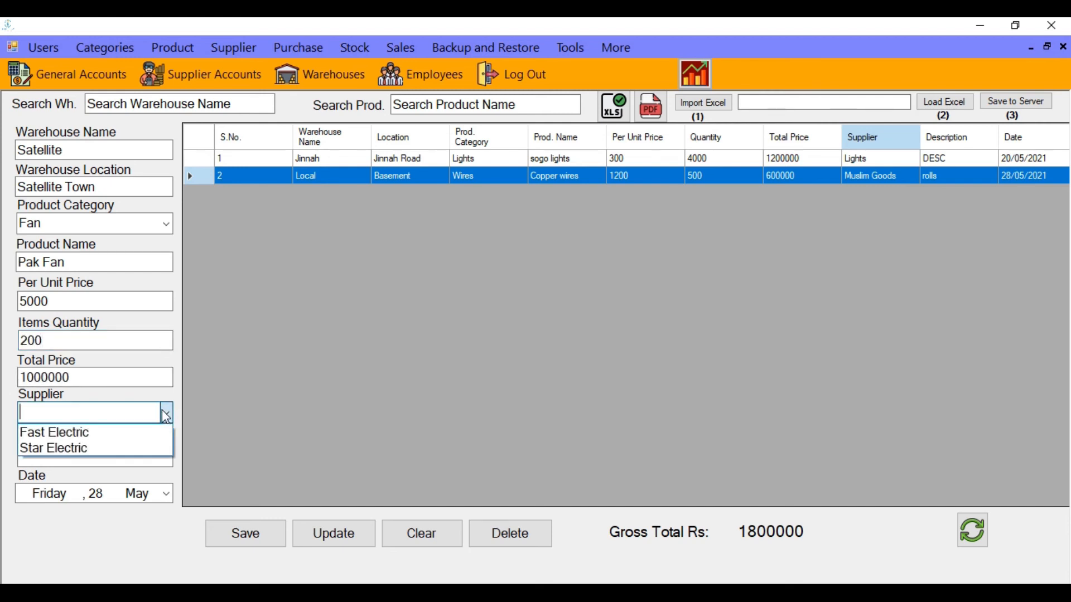
click(150, 430)
click(143, 449)
text(des)
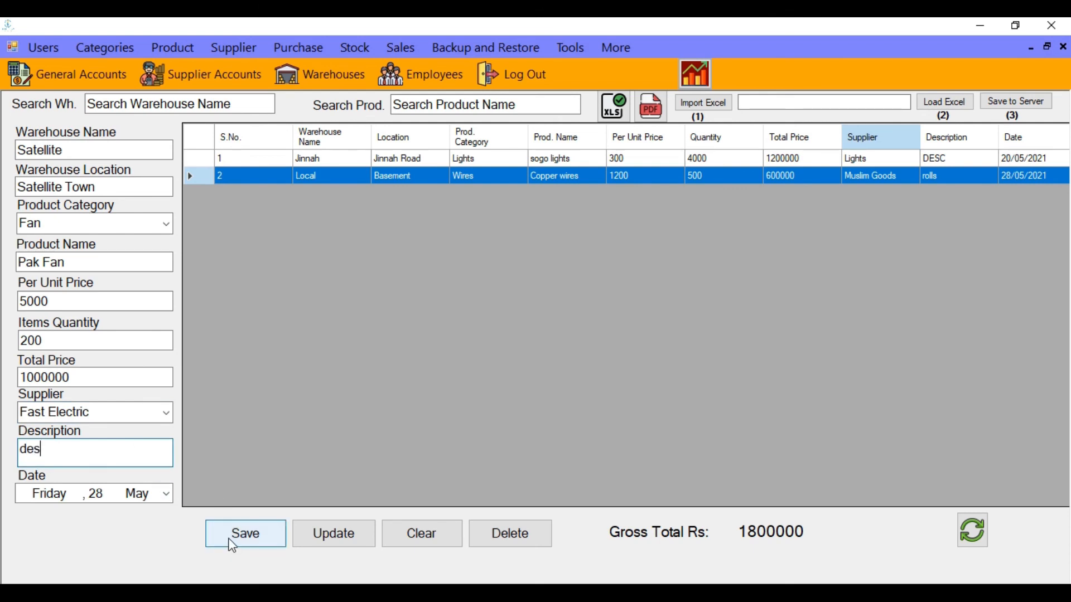
click(233, 546)
click(613, 365)
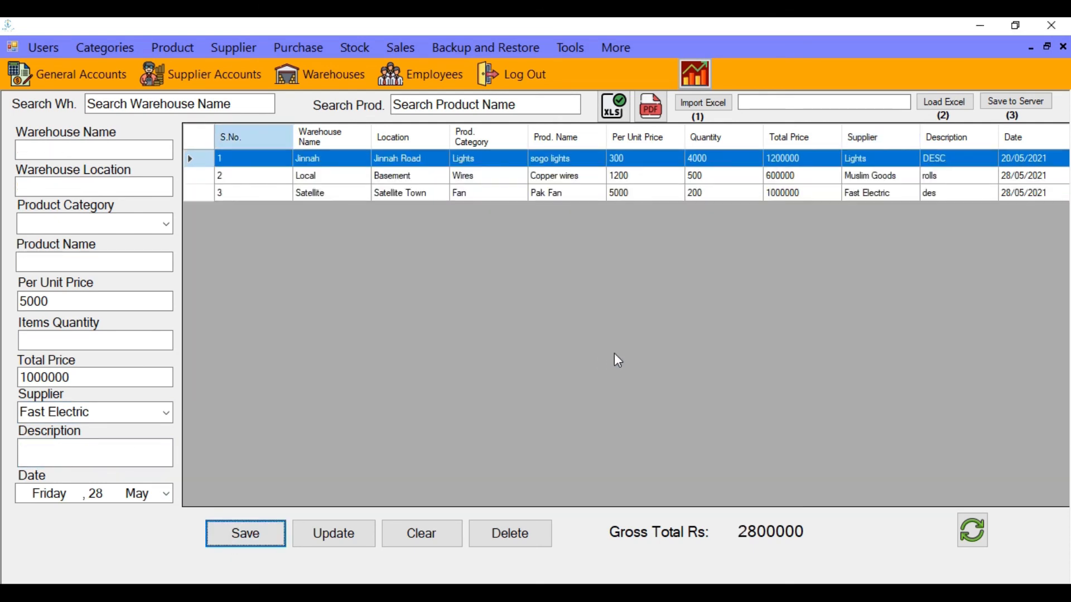
Reload the Satellite record, cancel the Excel file picker, then attempt Load Excel without a file
click(333, 194)
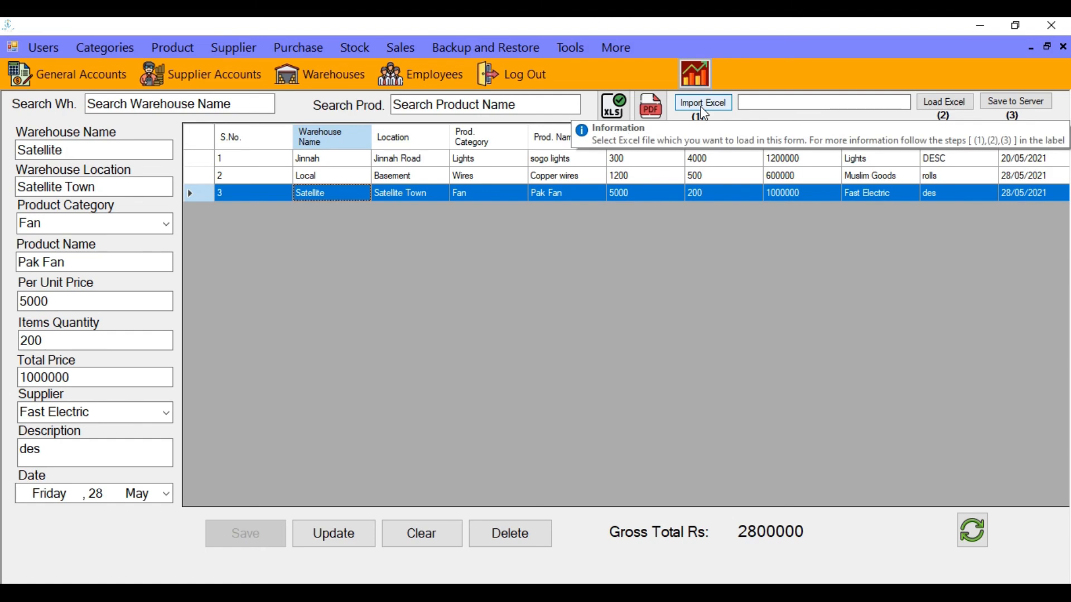
click(704, 103)
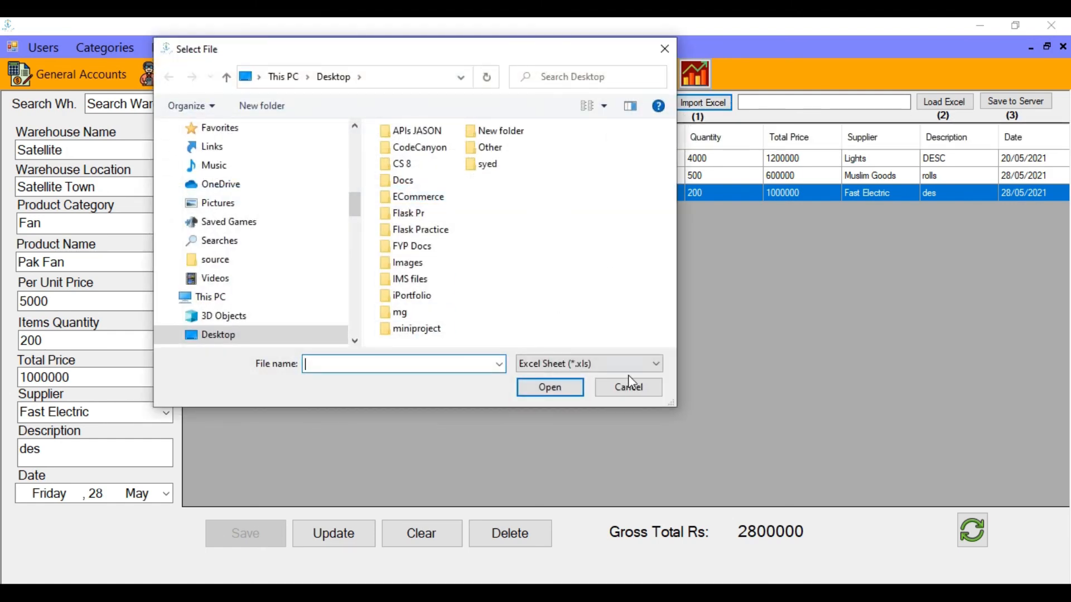
click(630, 389)
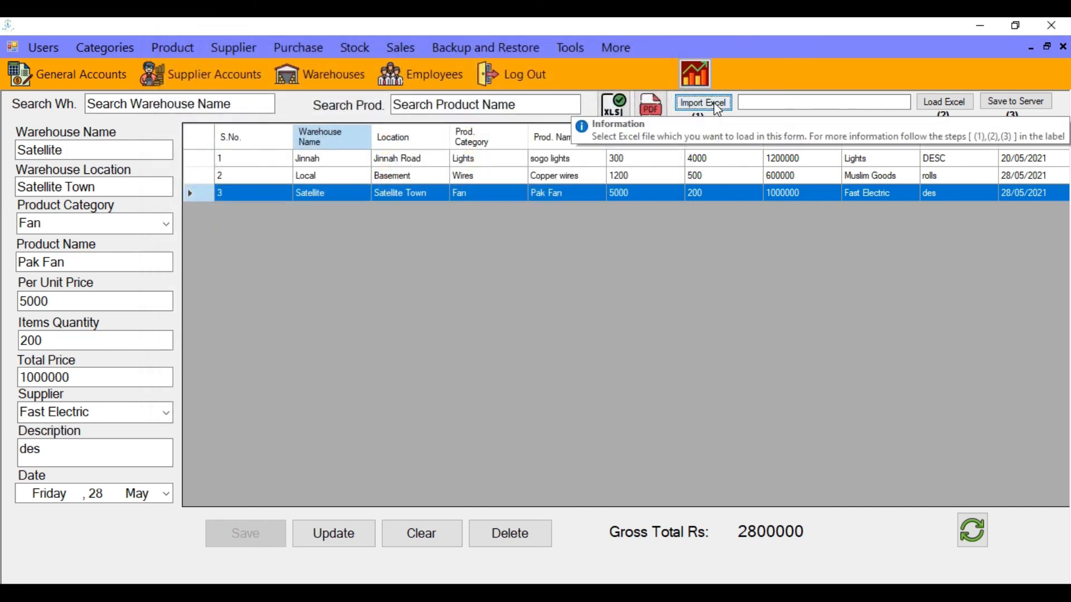
click(800, 101)
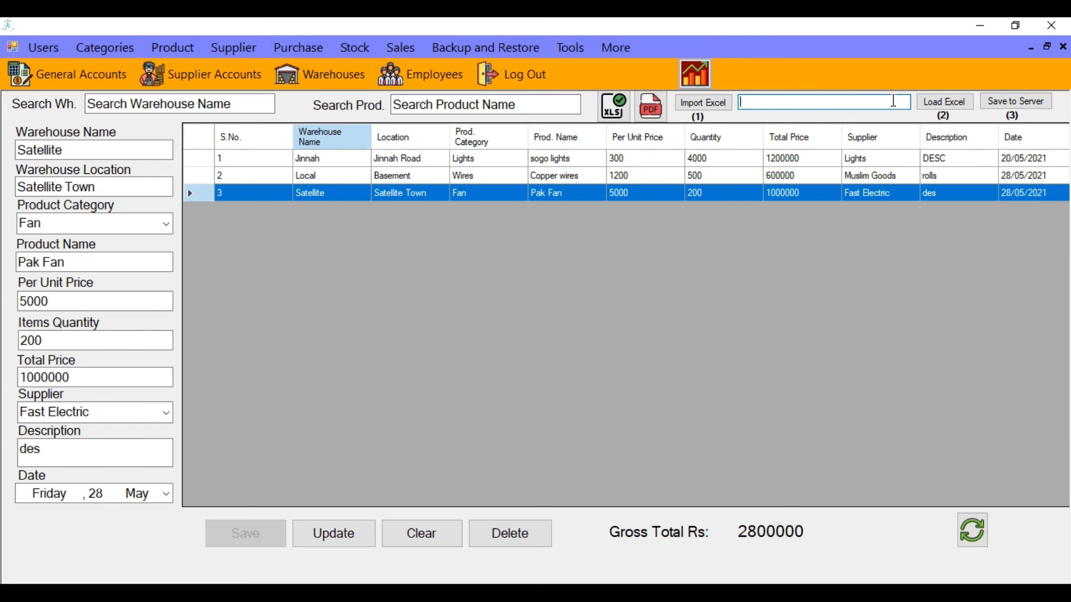
click(942, 104)
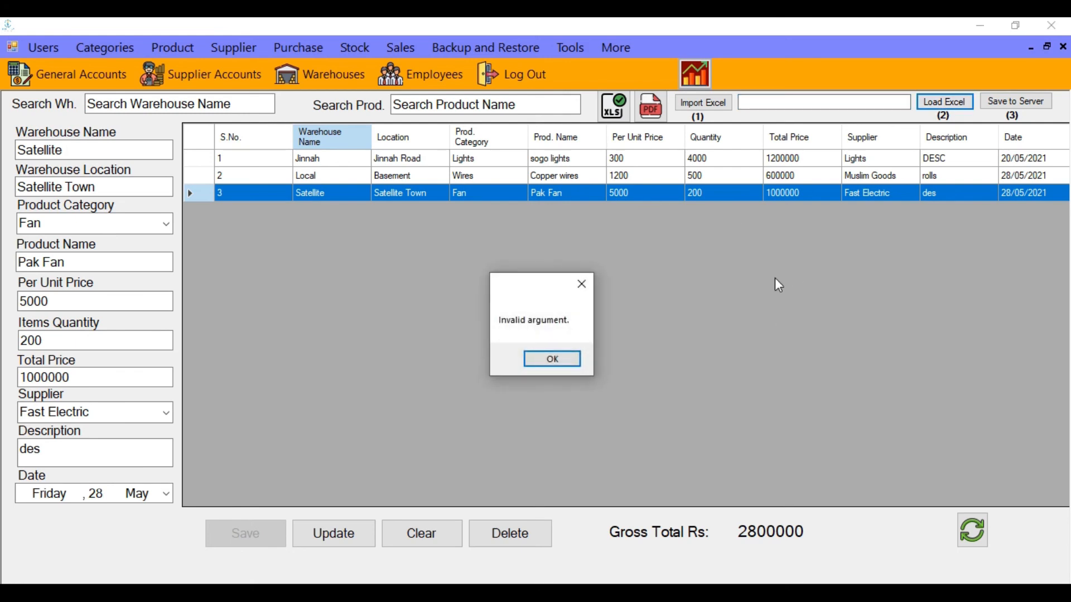
Dismiss the error and view the Jinnah, Local and Satellite stock records in turn
click(555, 359)
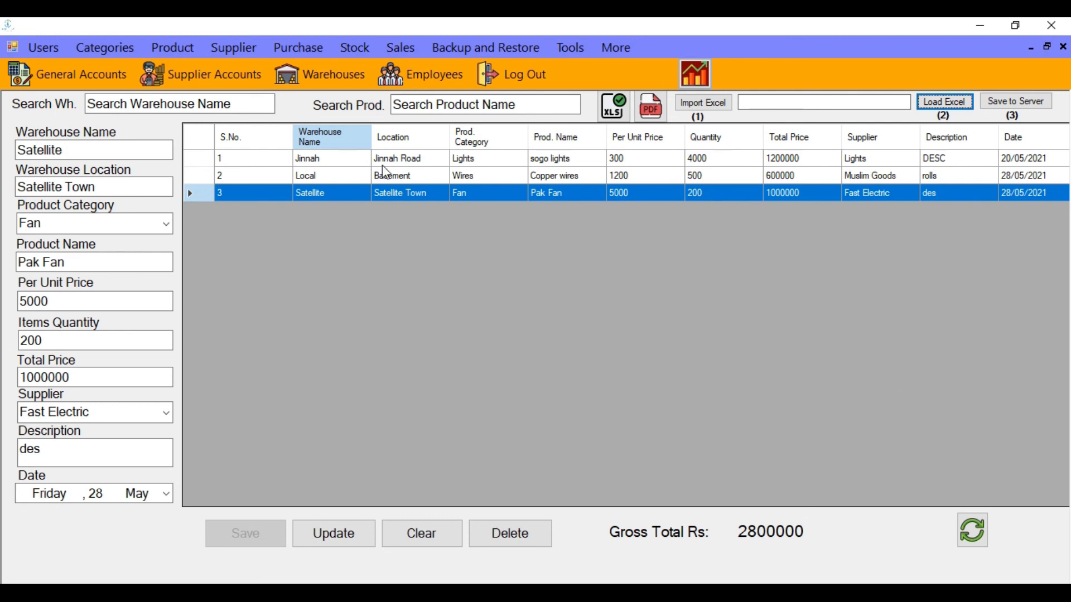
click(430, 160)
click(427, 176)
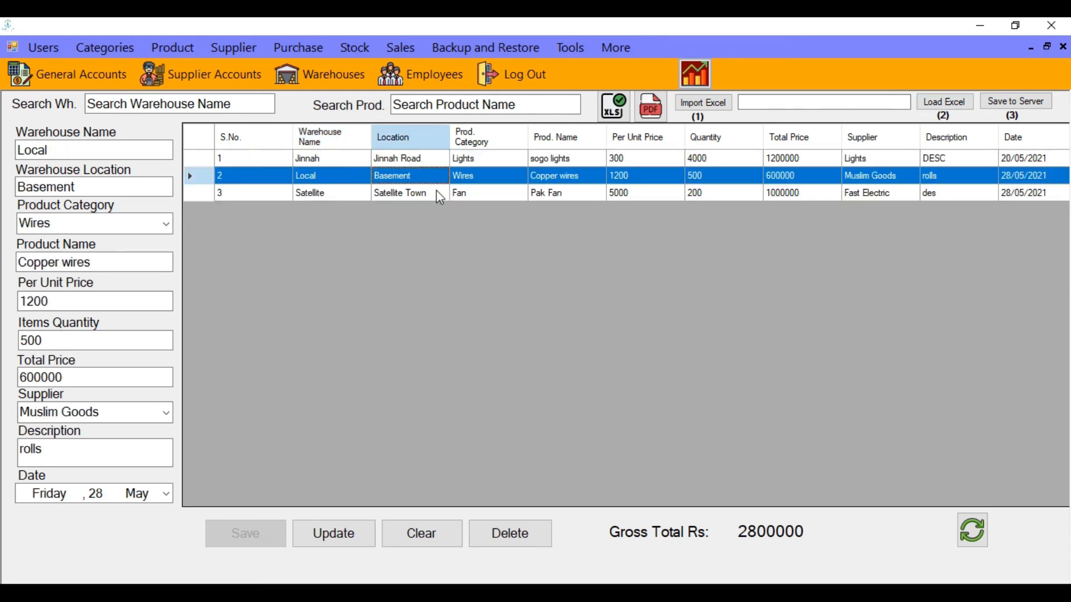
click(443, 193)
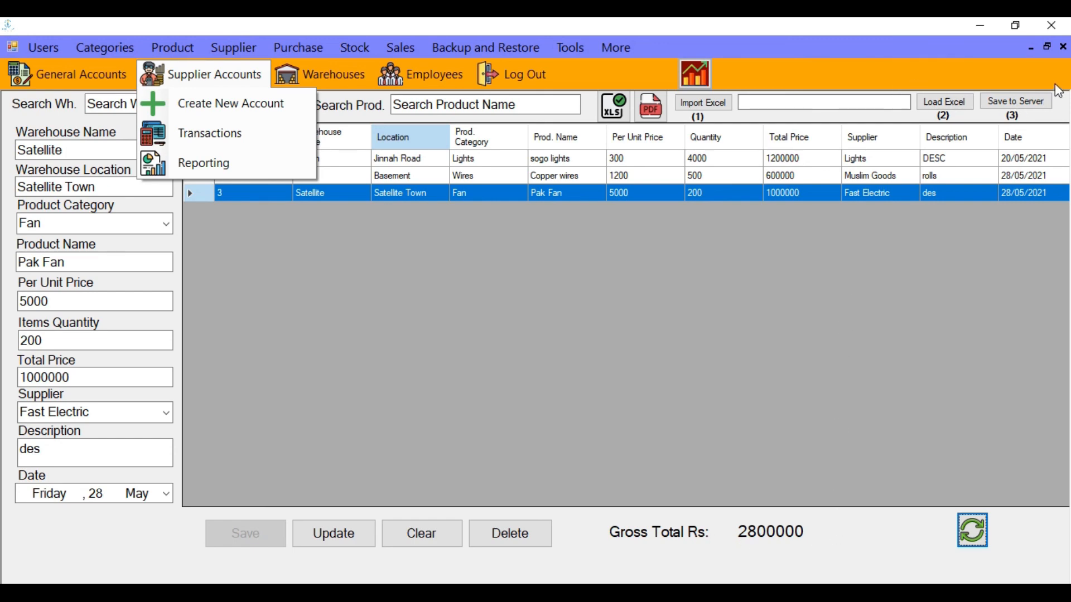
Minimize the stock form and bring up the Employees window from the toolbar
click(1031, 47)
click(425, 83)
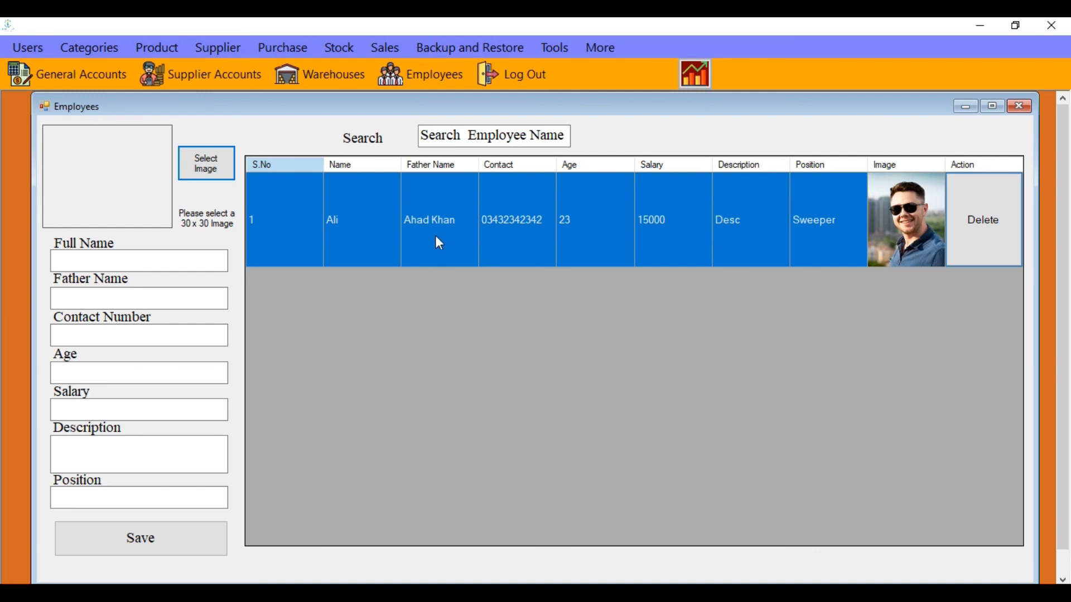
Load Desktop\Images\Image - Copy as the new employee's photo
click(208, 164)
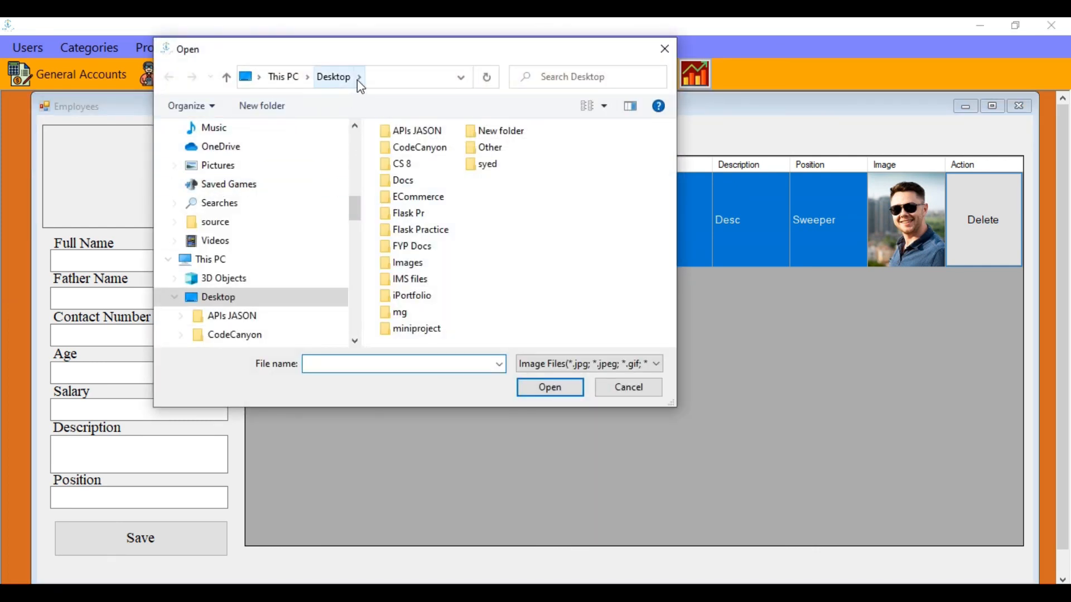
click(359, 78)
click(360, 78)
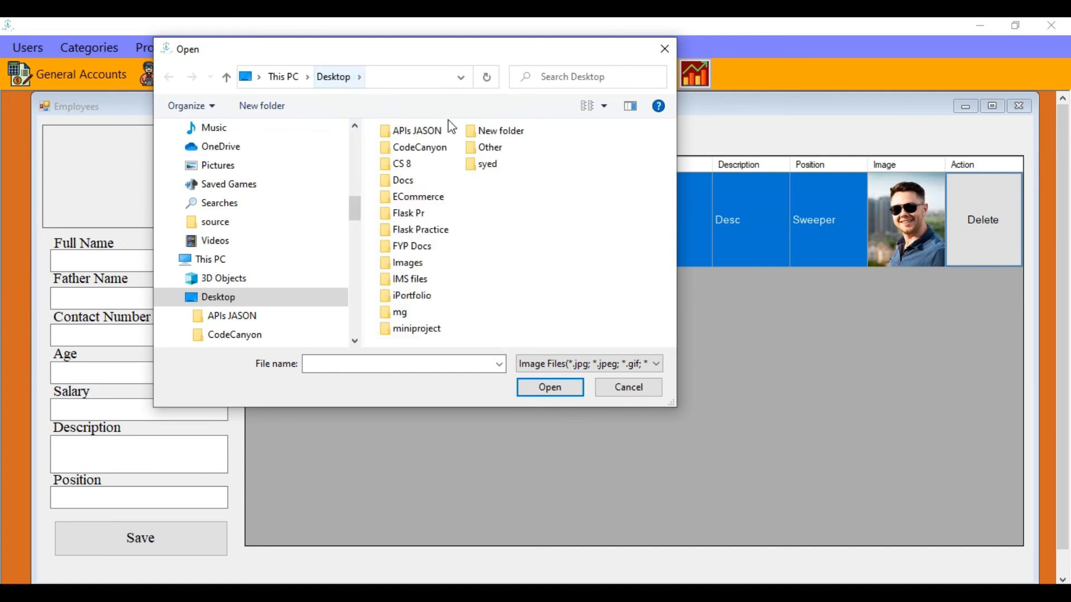
double_click(410, 264)
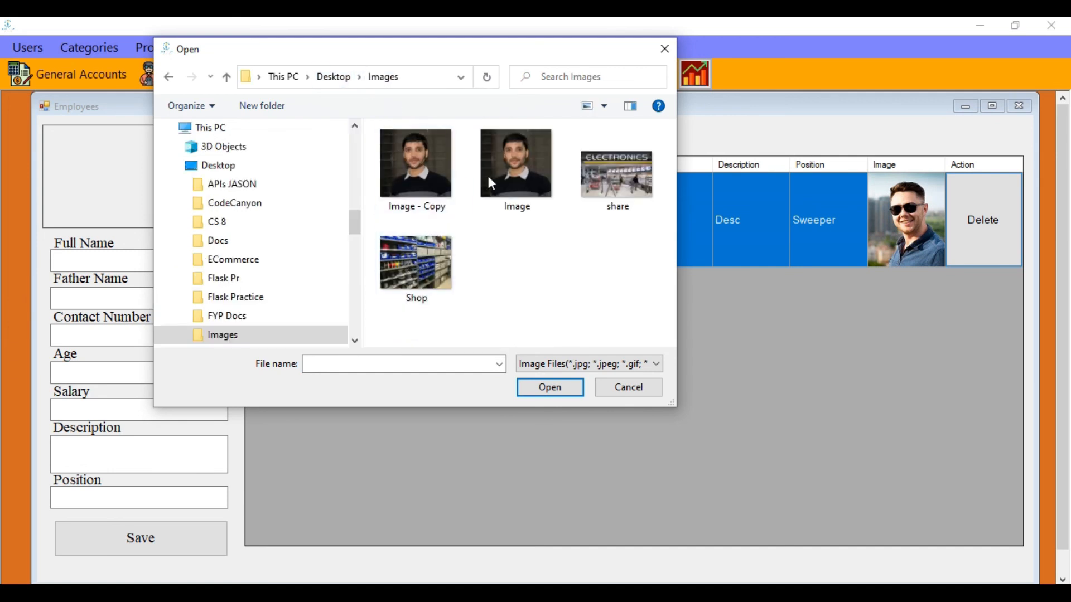
double_click(408, 174)
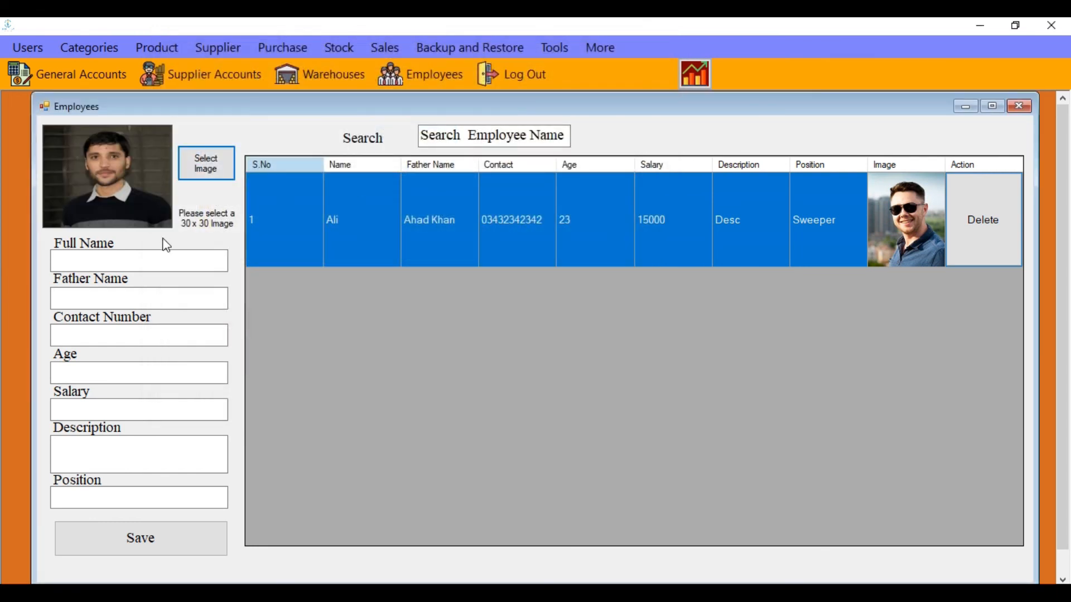
Fill full name, father name, contact, age, salary, description and position with 'NA'
click(166, 258)
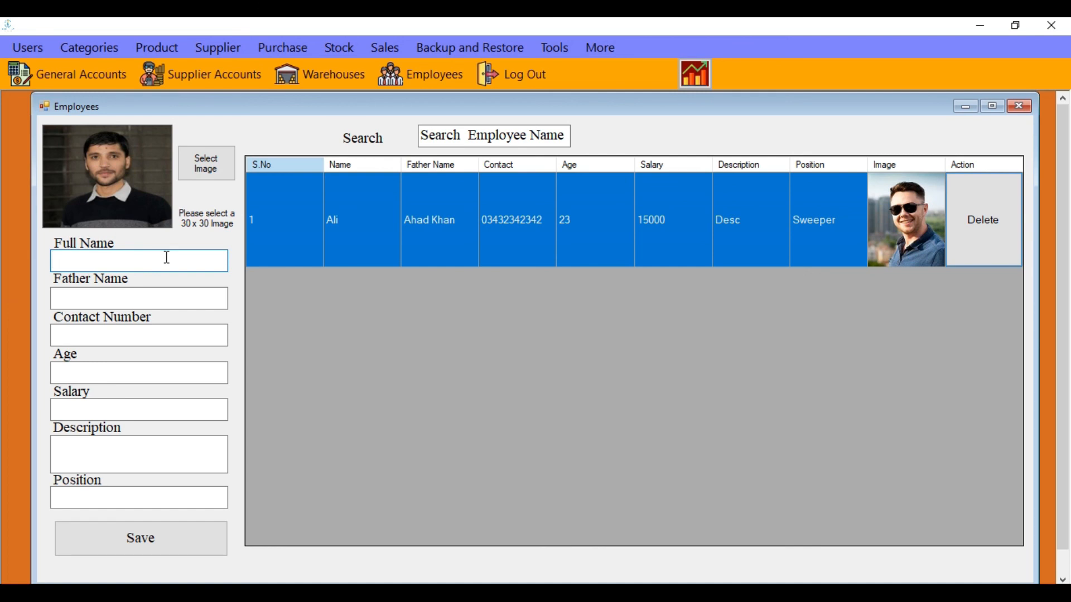
text(NA)
drag(120, 262, 47, 267)
key(ctrl+c)
click(90, 298)
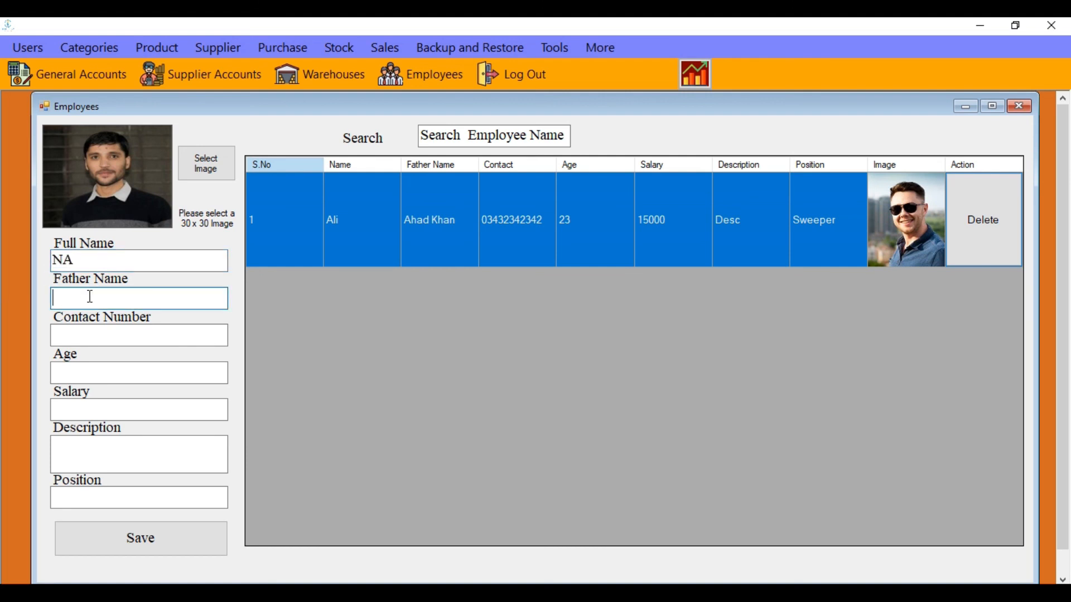
key(ctrl+v)
click(94, 335)
key(ctrl+v)
click(98, 369)
key(ctrl+v)
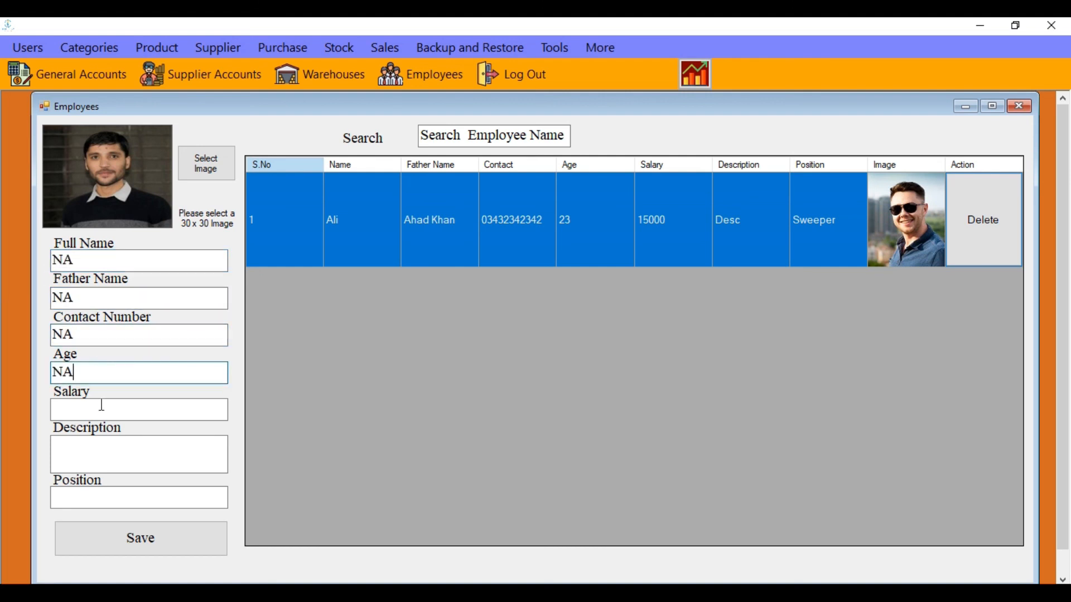
click(102, 416)
key(ctrl+v)
click(106, 453)
key(ctrl+v)
click(117, 499)
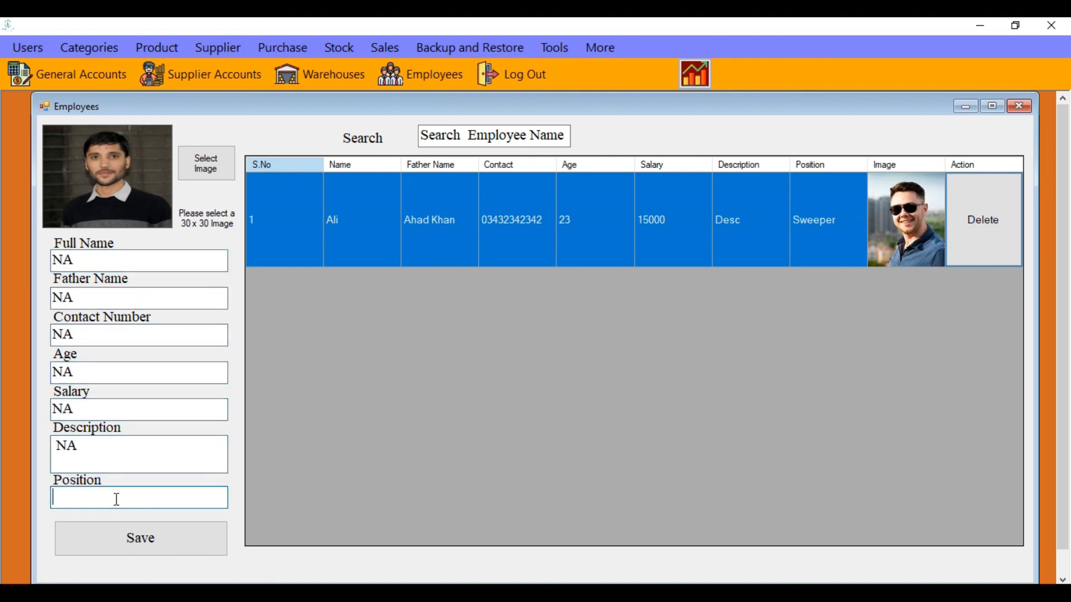
key(ctrl+v)
Save the NA employee, then delete it again, confirming each message
click(177, 540)
click(604, 369)
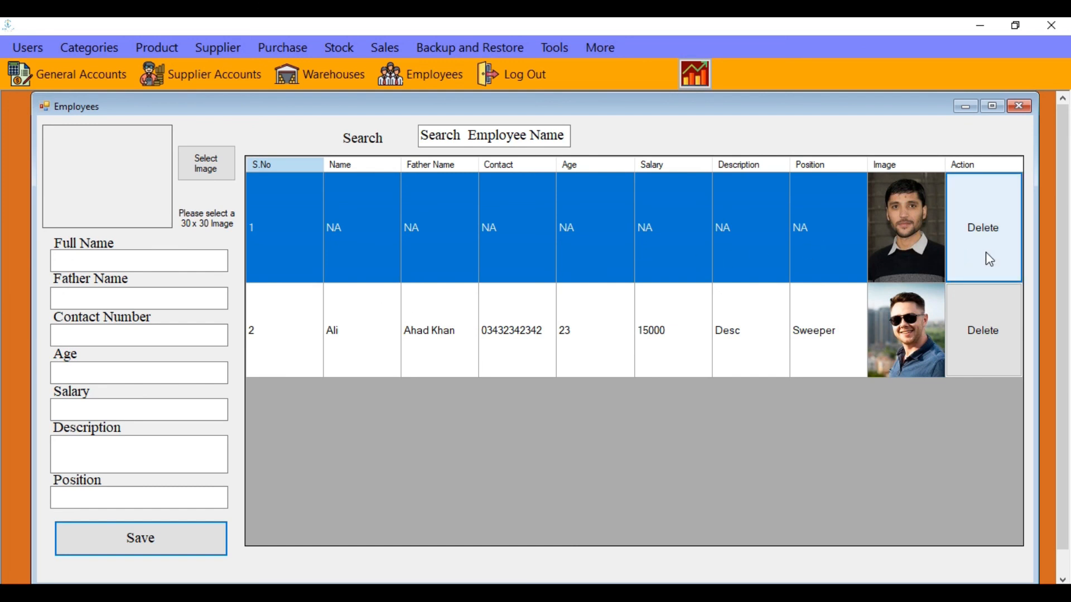
click(990, 219)
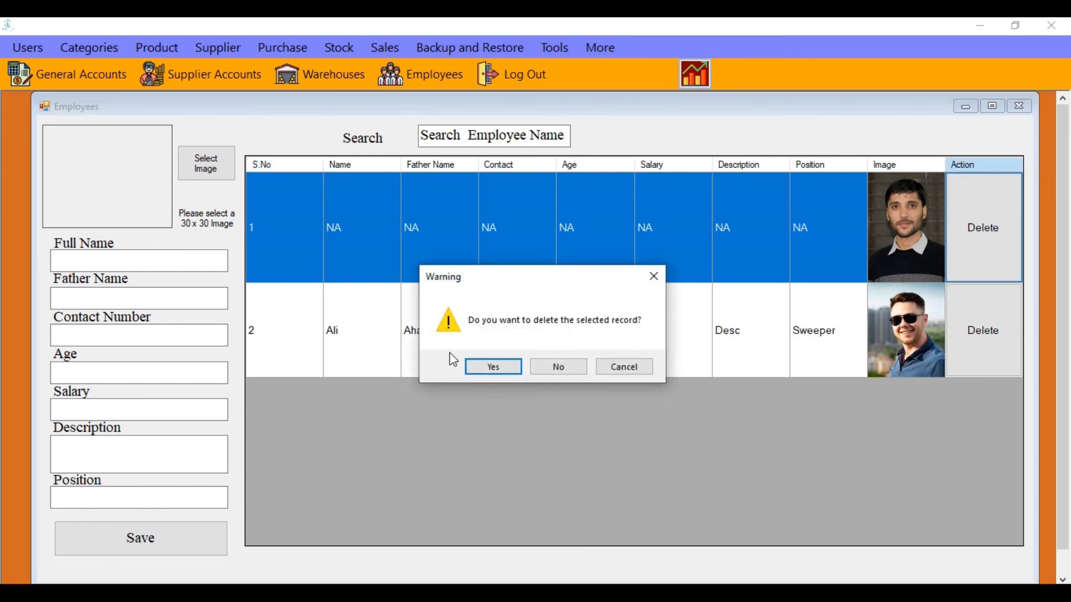
click(500, 369)
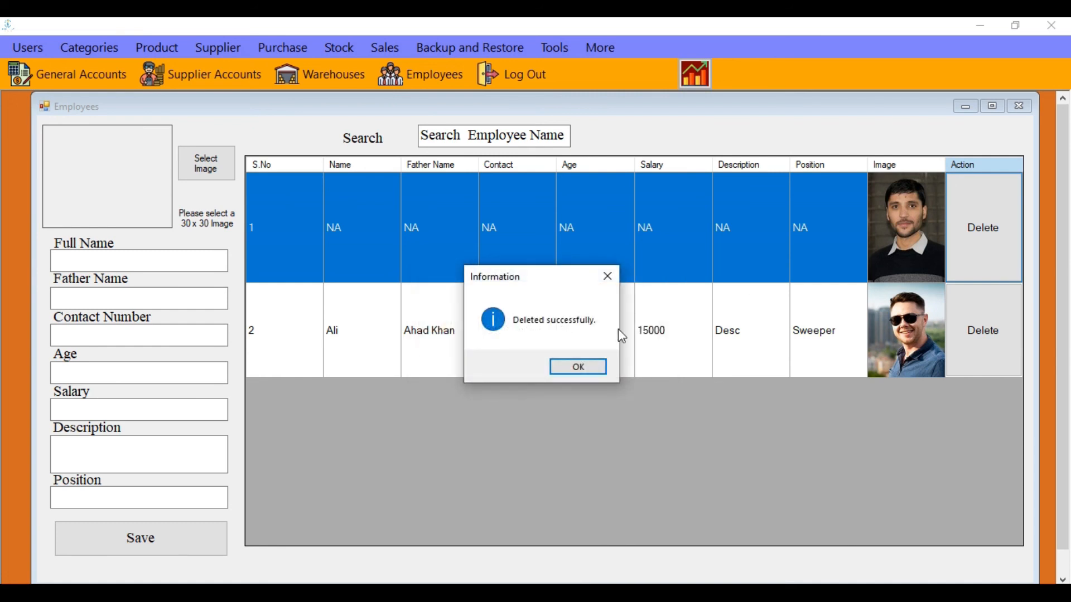
click(579, 368)
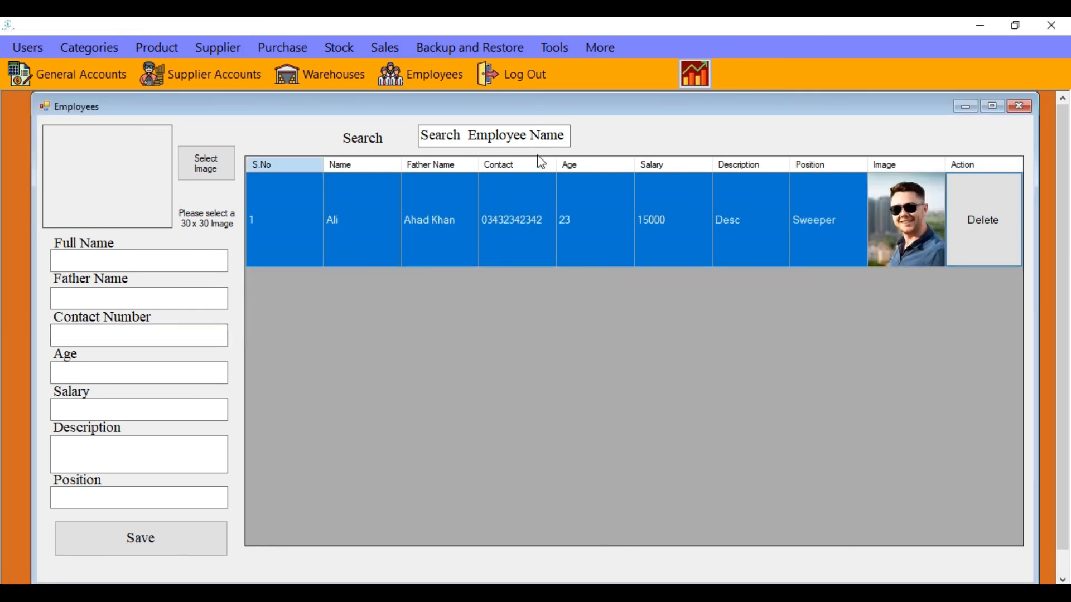
Close Employees and reopen the statistics dashboard with updated stock and warehouse charts
click(1022, 106)
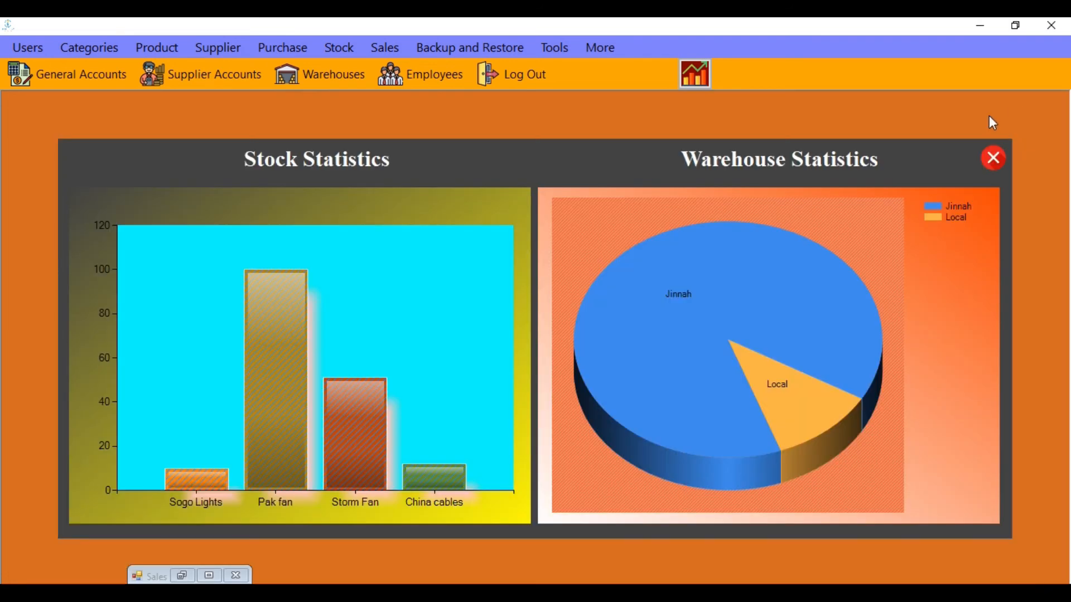
click(993, 158)
click(694, 78)
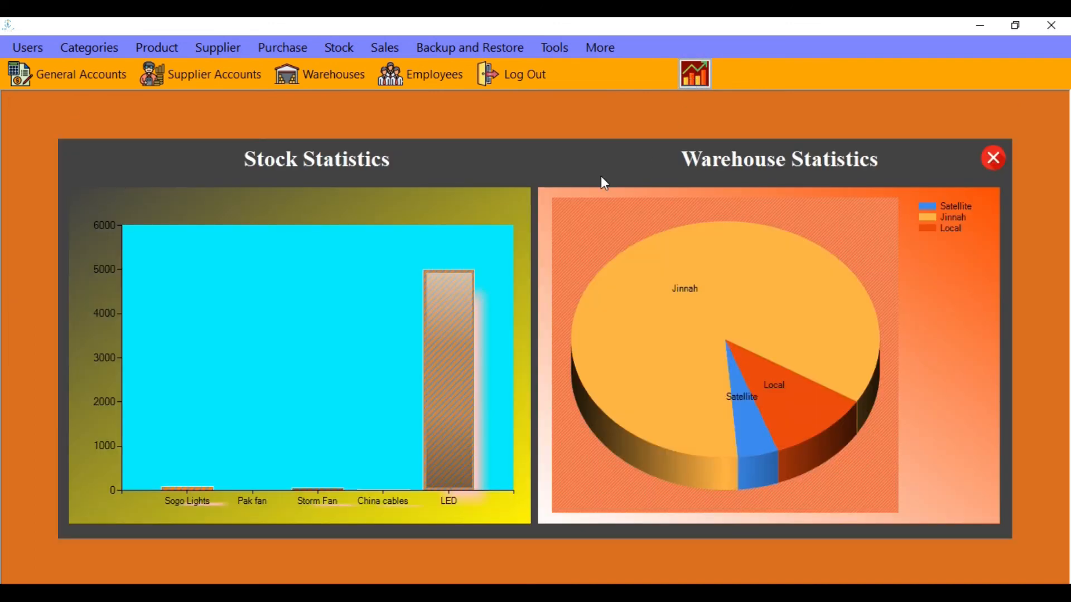